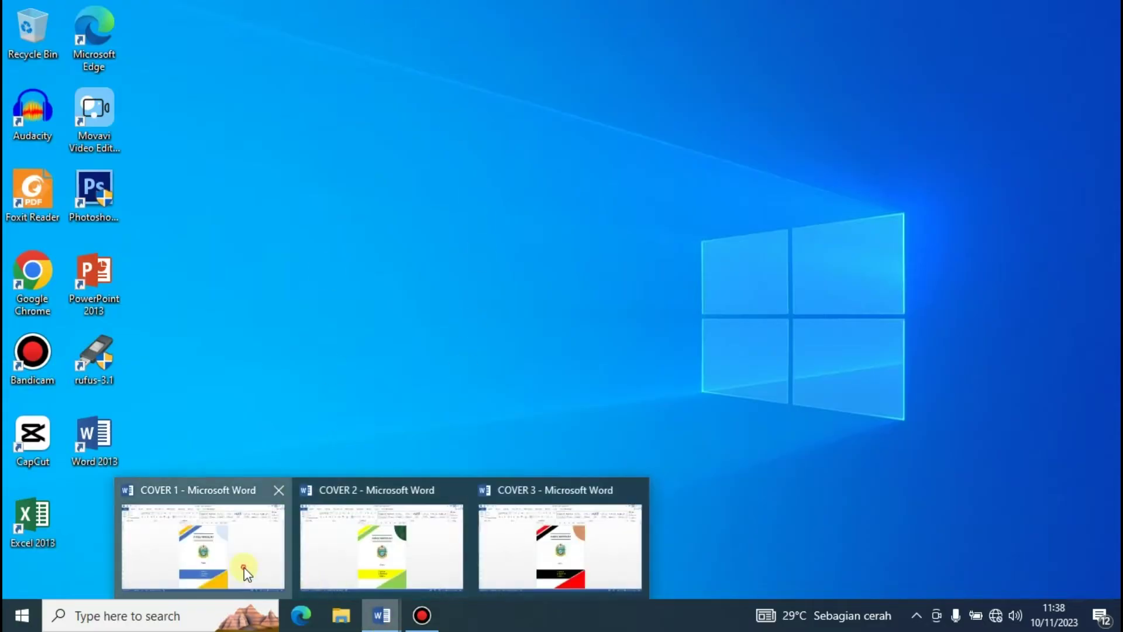
# - Look through the COVER 1, COVER 2 and COVER 3 example documents, ending on COVER 1
pyautogui.click(244, 567)
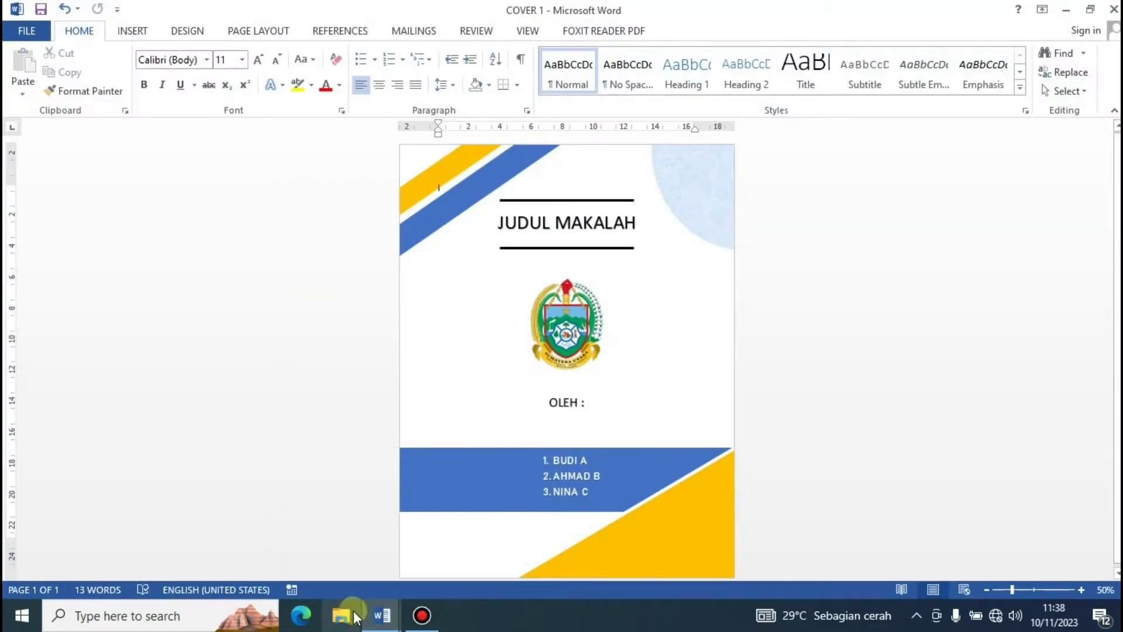
pyautogui.moveTo(381, 544)
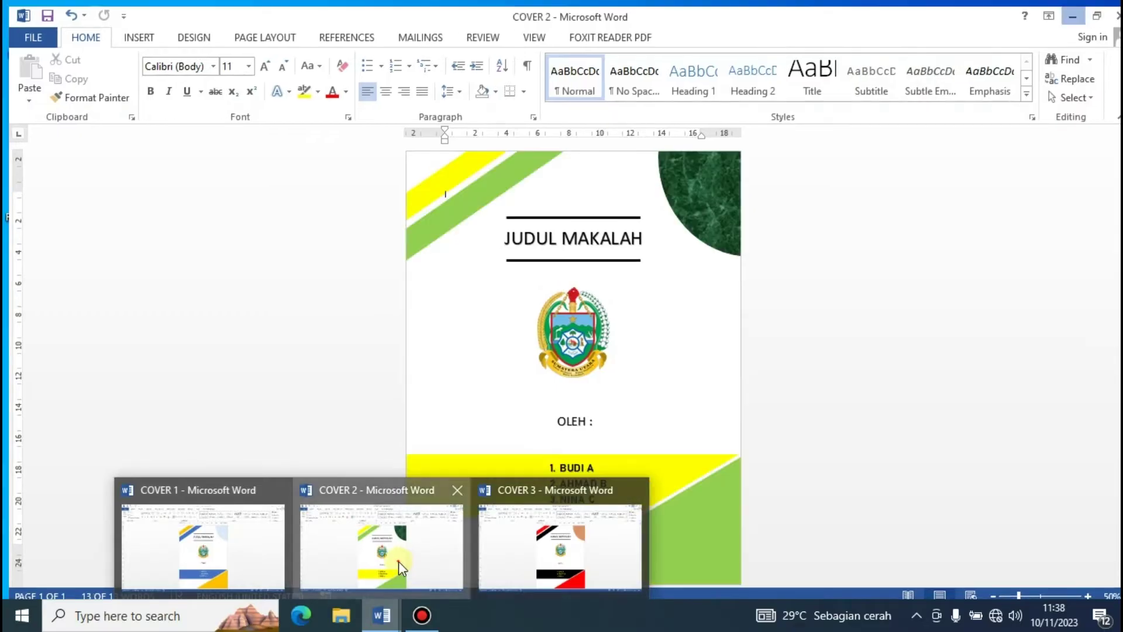
pyautogui.click(398, 561)
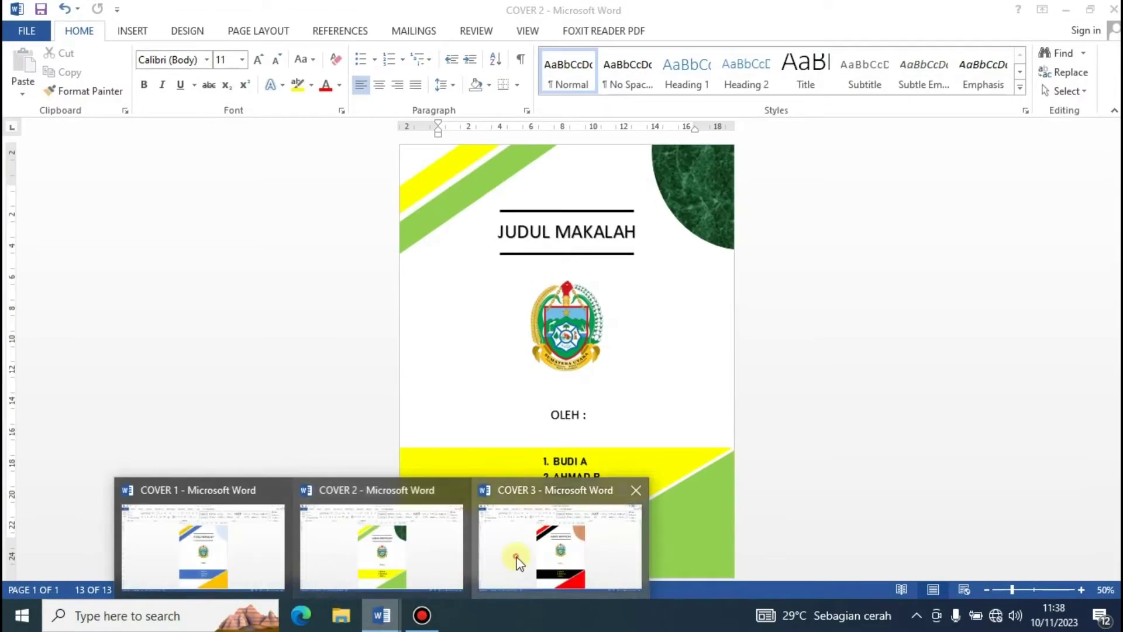
pyautogui.click(514, 556)
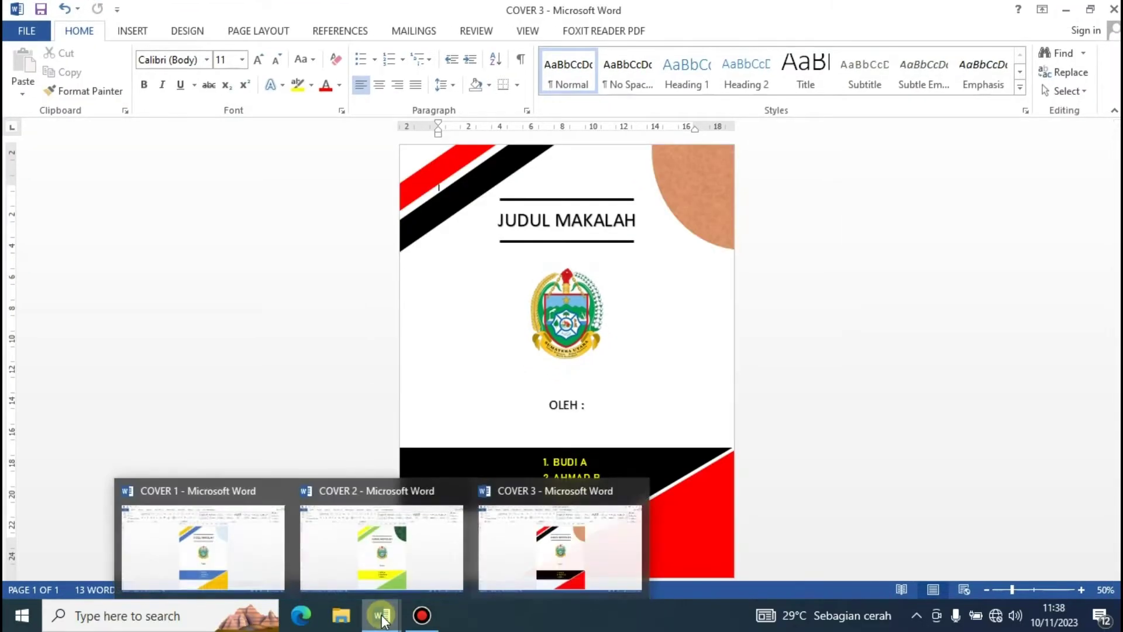
pyautogui.click(239, 560)
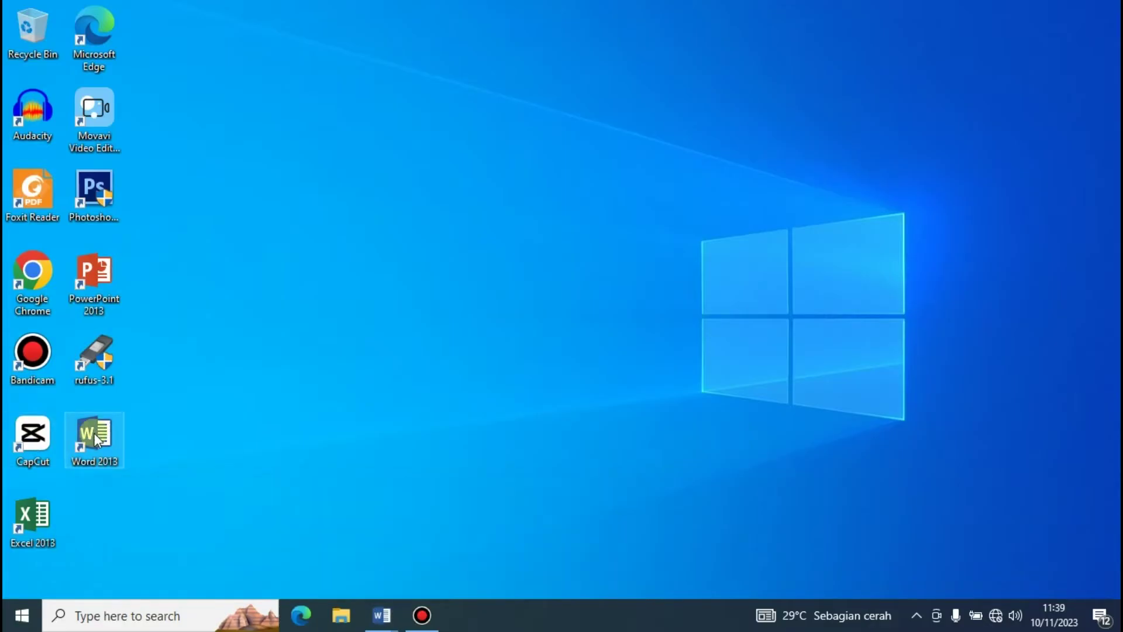
# - Launch Word 2013 and create a maximized blank document zoomed to 70%
pyautogui.doubleClick(98, 435)
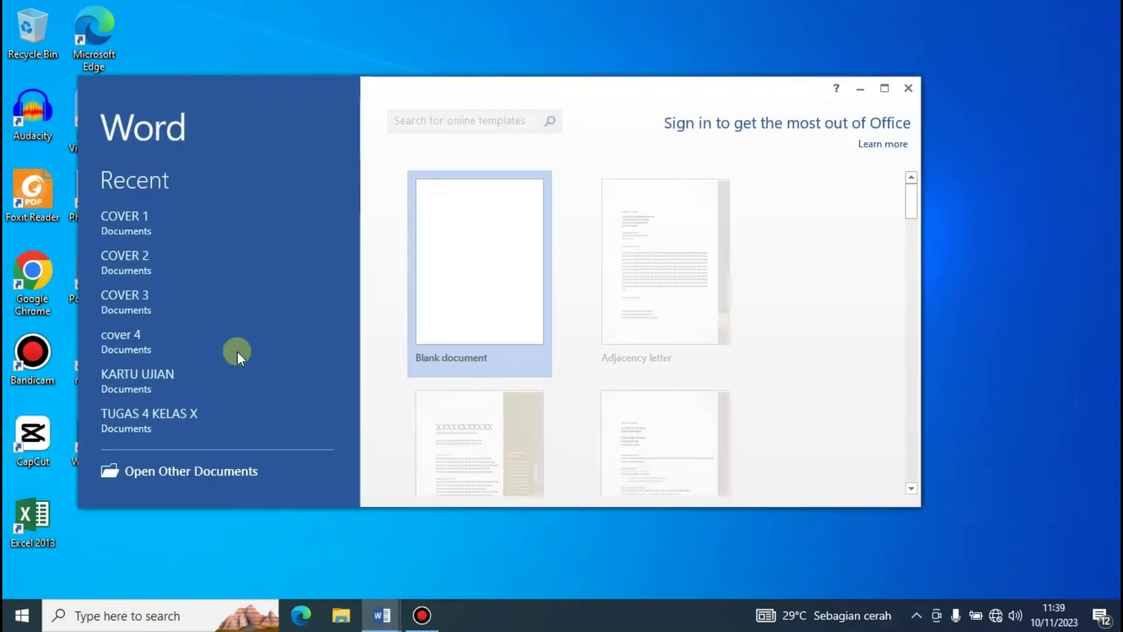
pyautogui.click(443, 286)
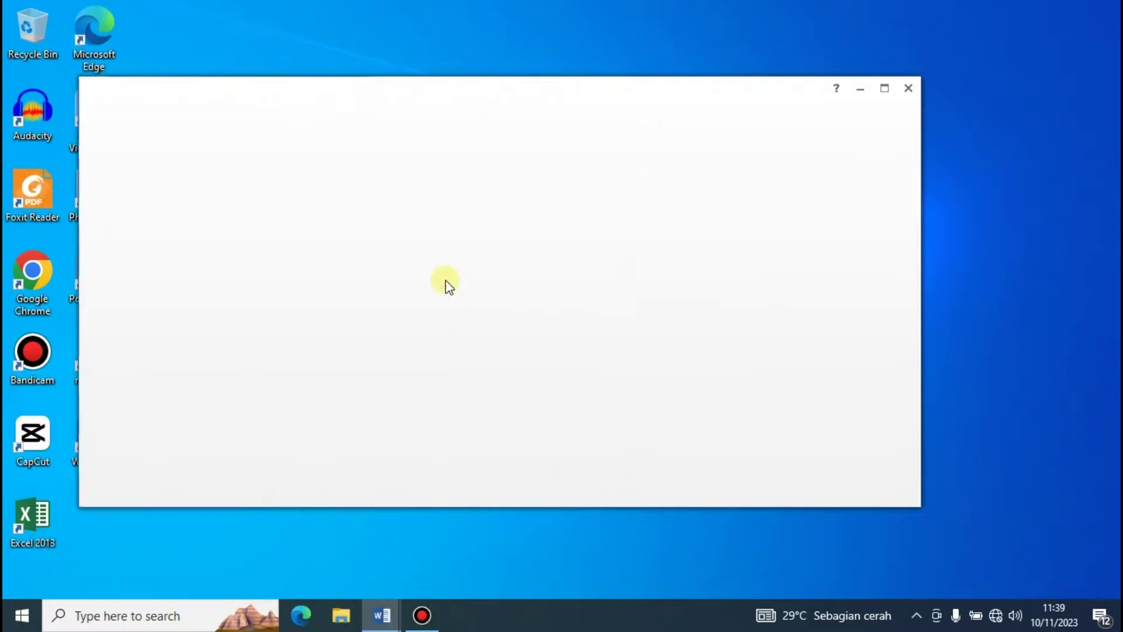
pyautogui.click(889, 90)
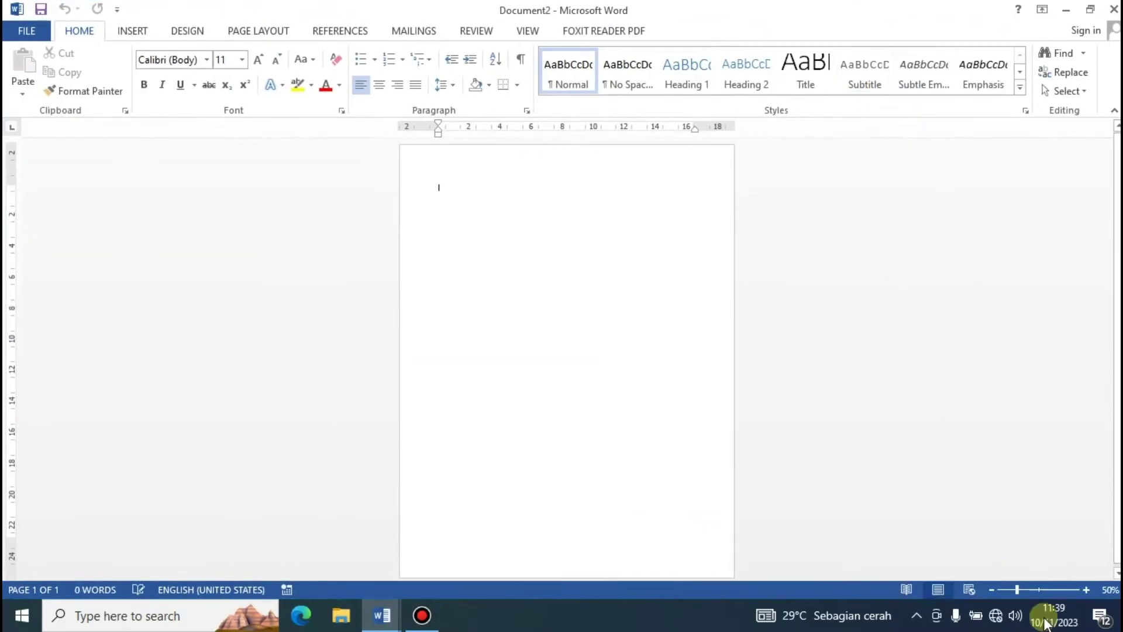
pyautogui.click(1086, 589)
pyautogui.click(1086, 589)
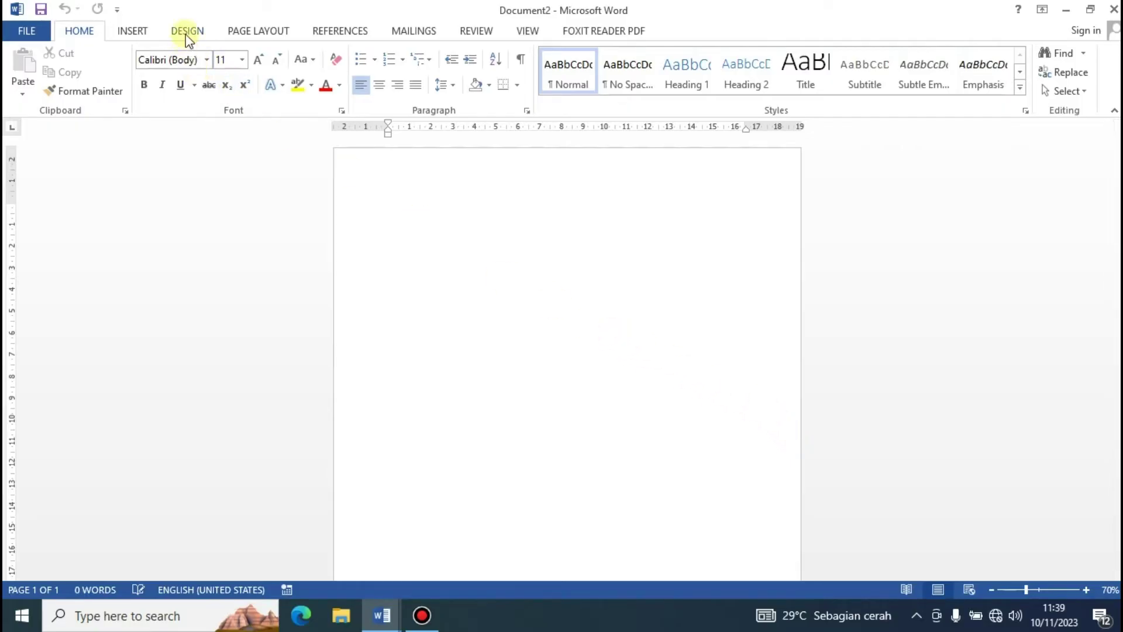
# - Draw a parallelogram at the page's top-left and reshape it into a thin slanted stripe, about 5,61 × 4,51 cm
pyautogui.click(134, 31)
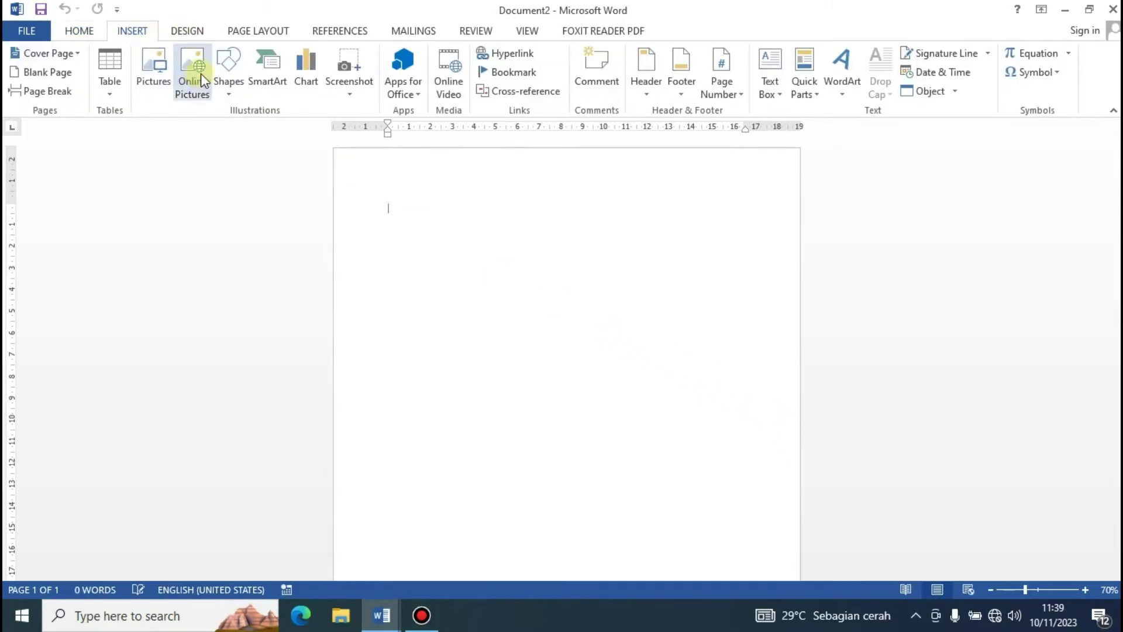
pyautogui.click(224, 92)
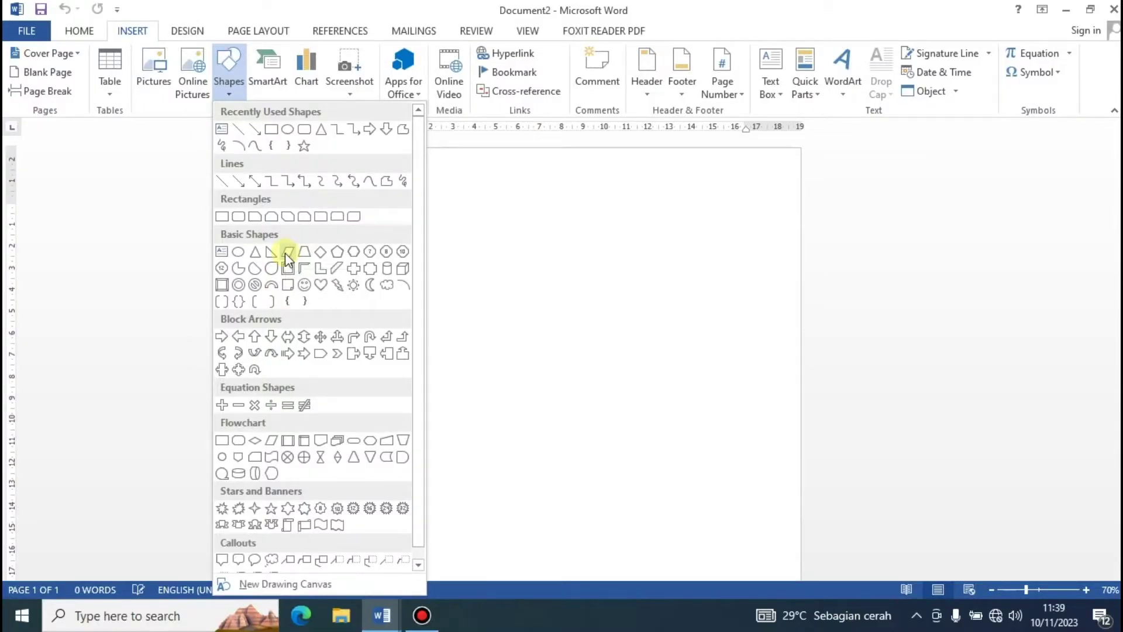
pyautogui.click(285, 252)
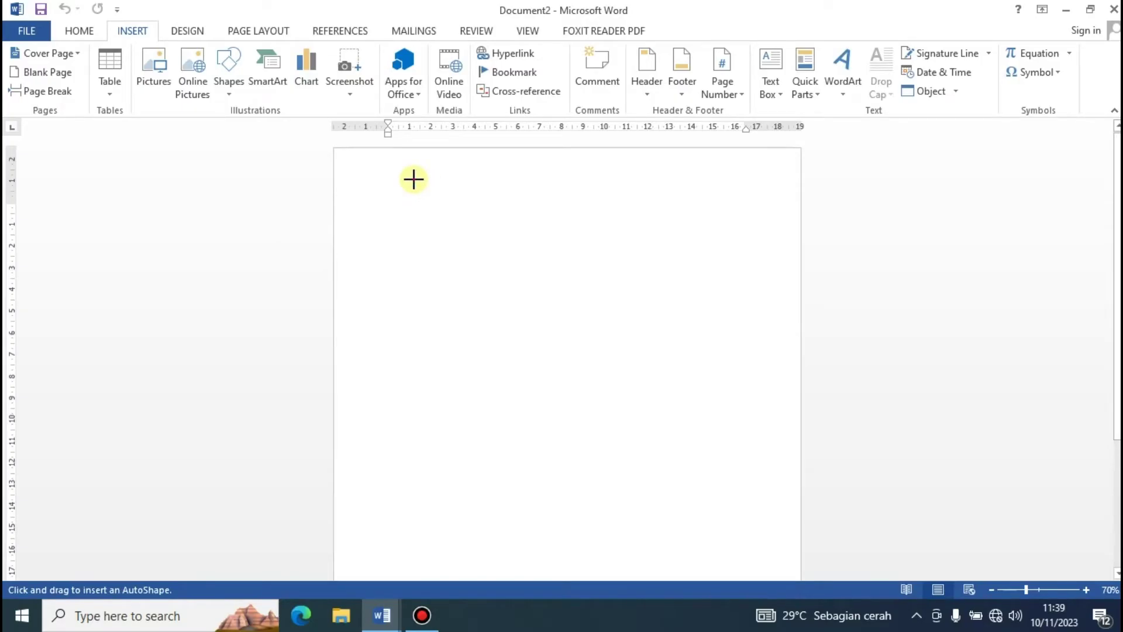
pyautogui.moveTo(414, 180); pyautogui.dragTo(485, 277)
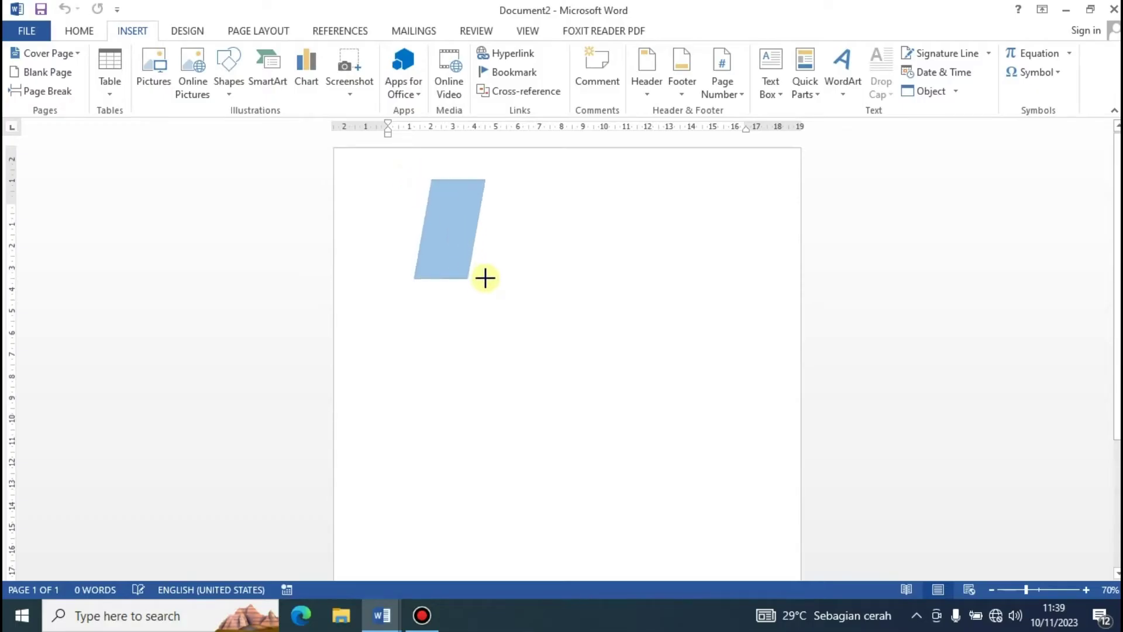
pyautogui.moveTo(485, 278); pyautogui.dragTo(512, 301)
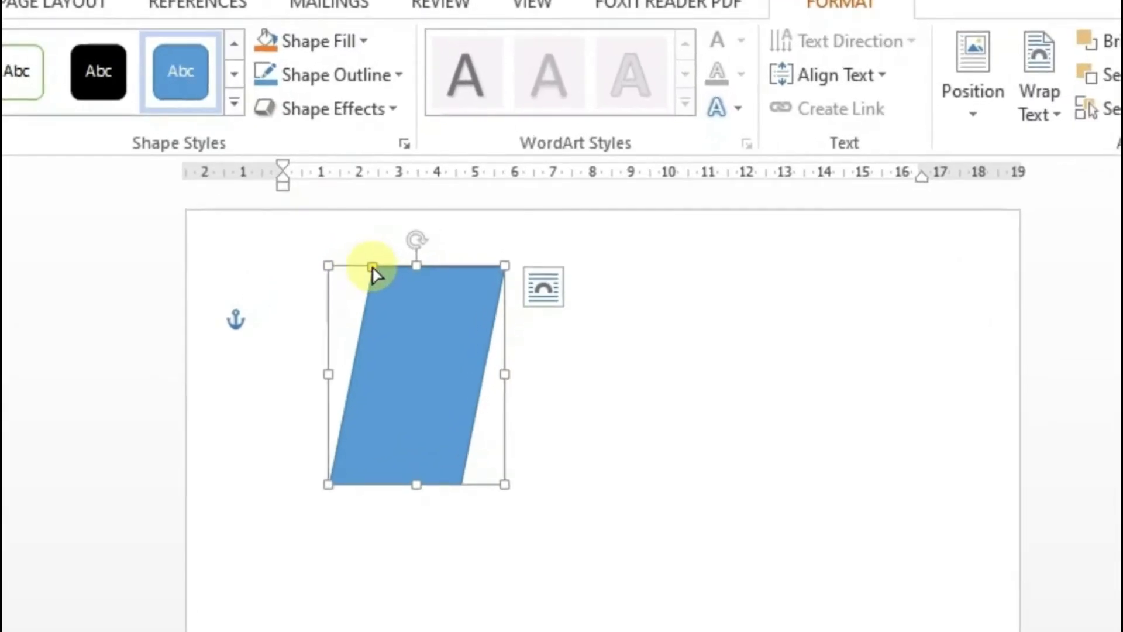
pyautogui.moveTo(373, 268); pyautogui.dragTo(467, 280)
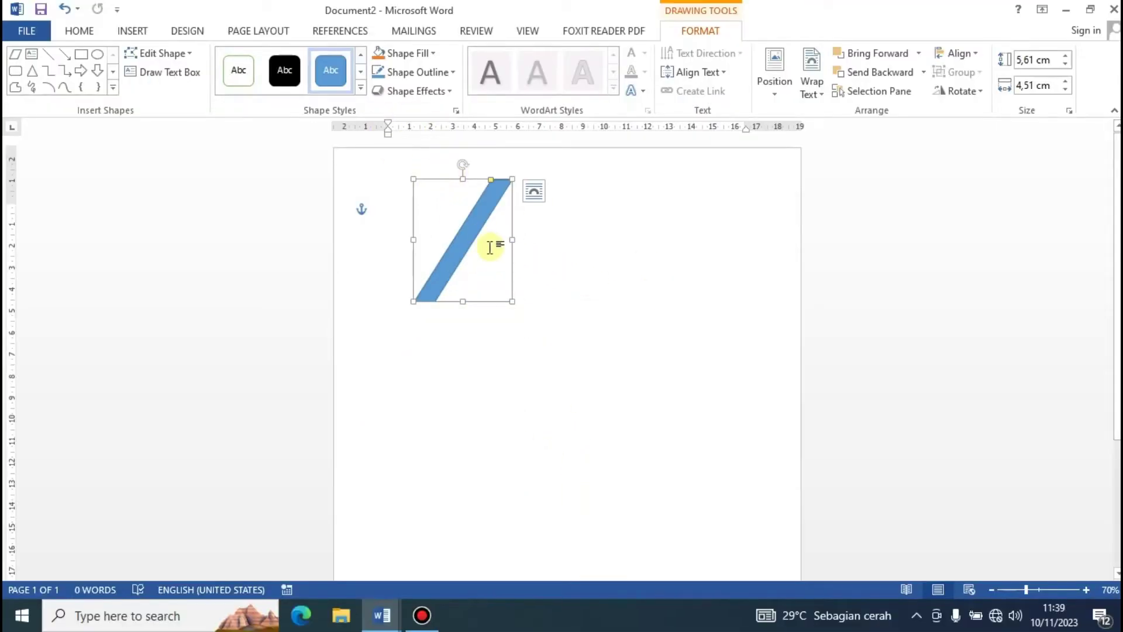
# - Copy and paste the blue stripe, placing the duplicate just right of and below the original
pyautogui.rightClick(478, 227)
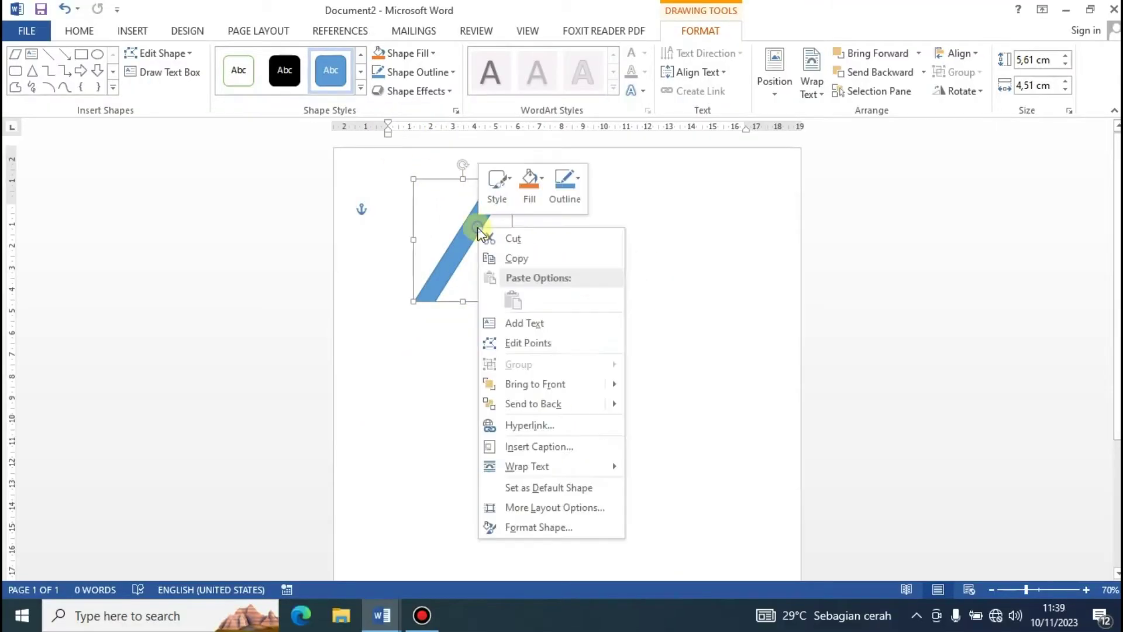
pyautogui.click(524, 266)
pyautogui.rightClick(573, 253)
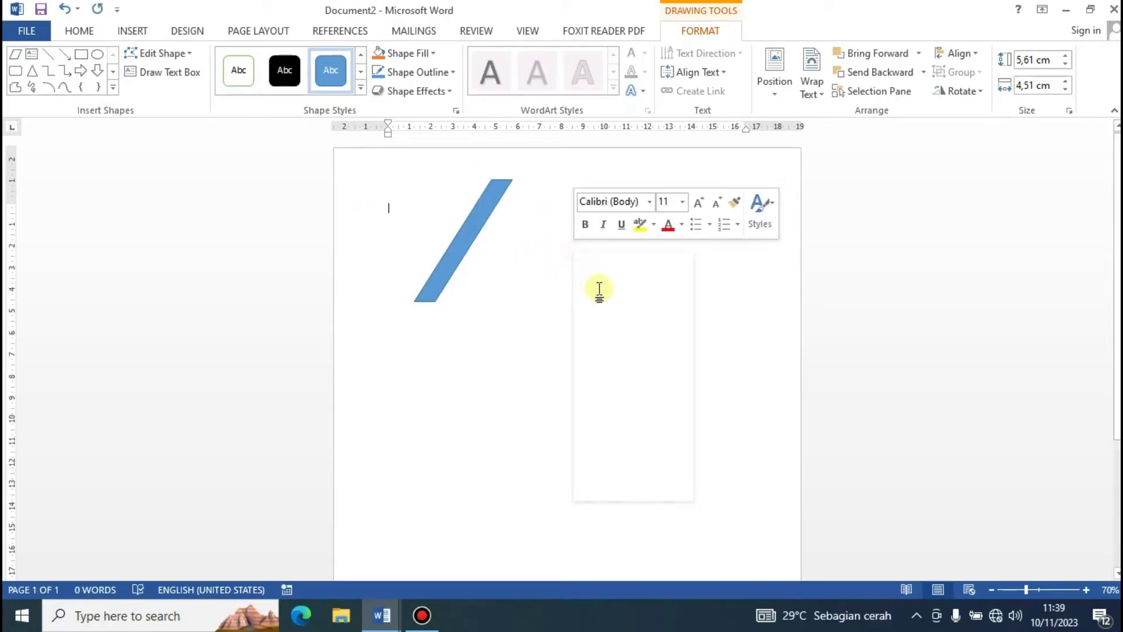
pyautogui.click(607, 322)
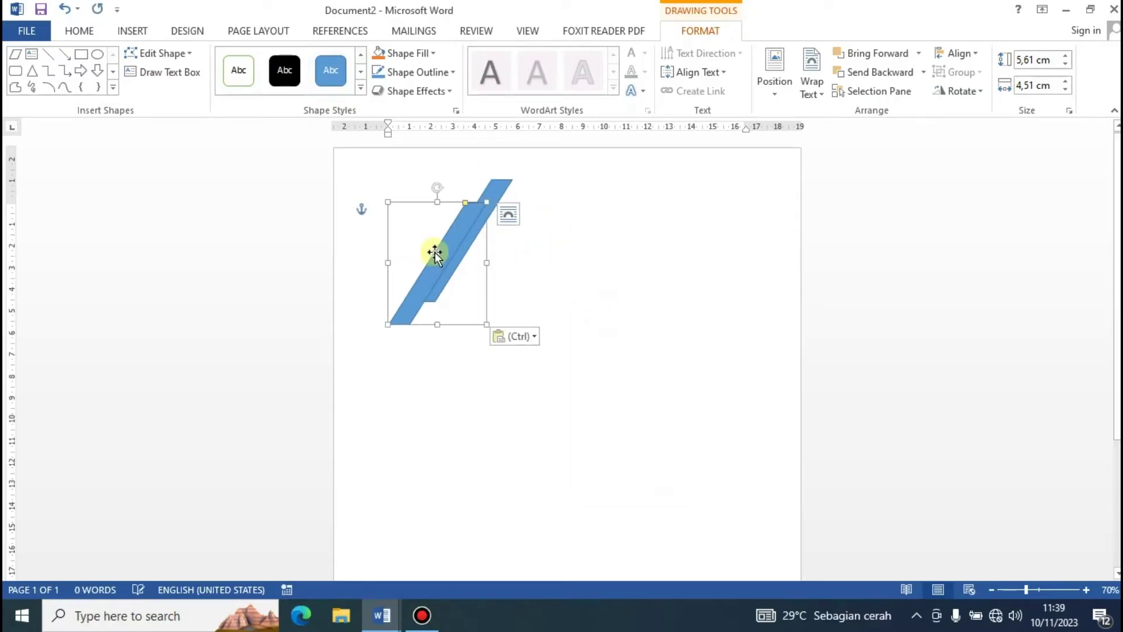
pyautogui.moveTo(434, 251)
pyautogui.mouseDown()
pyautogui.moveTo(526, 271)
pyautogui.moveTo(500, 256)
pyautogui.mouseUp()
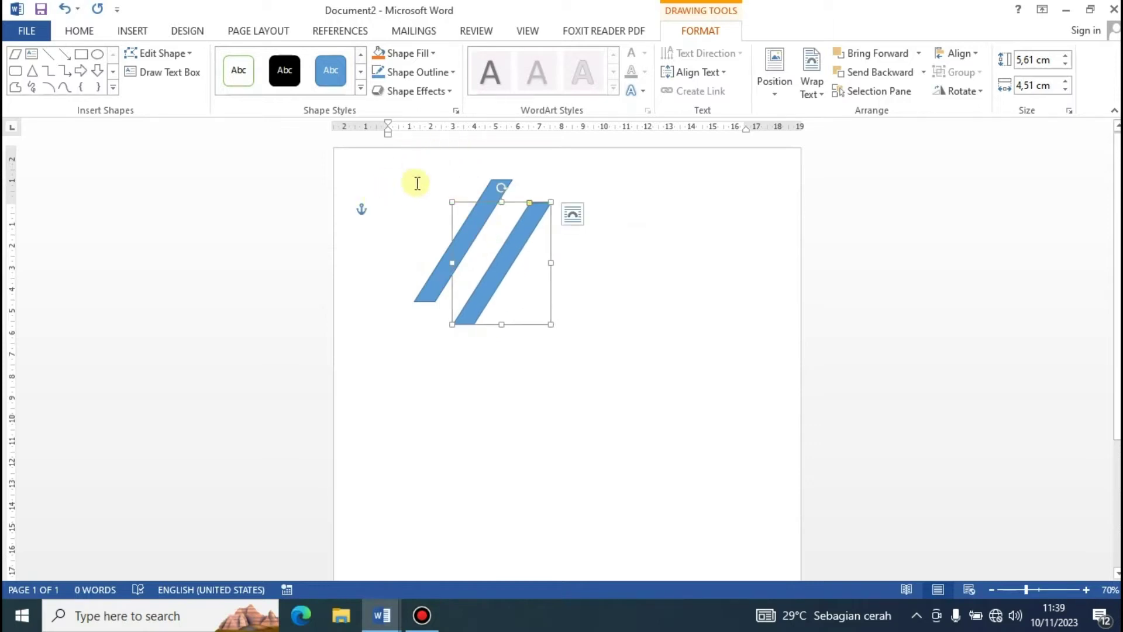
pyautogui.click(561, 257)
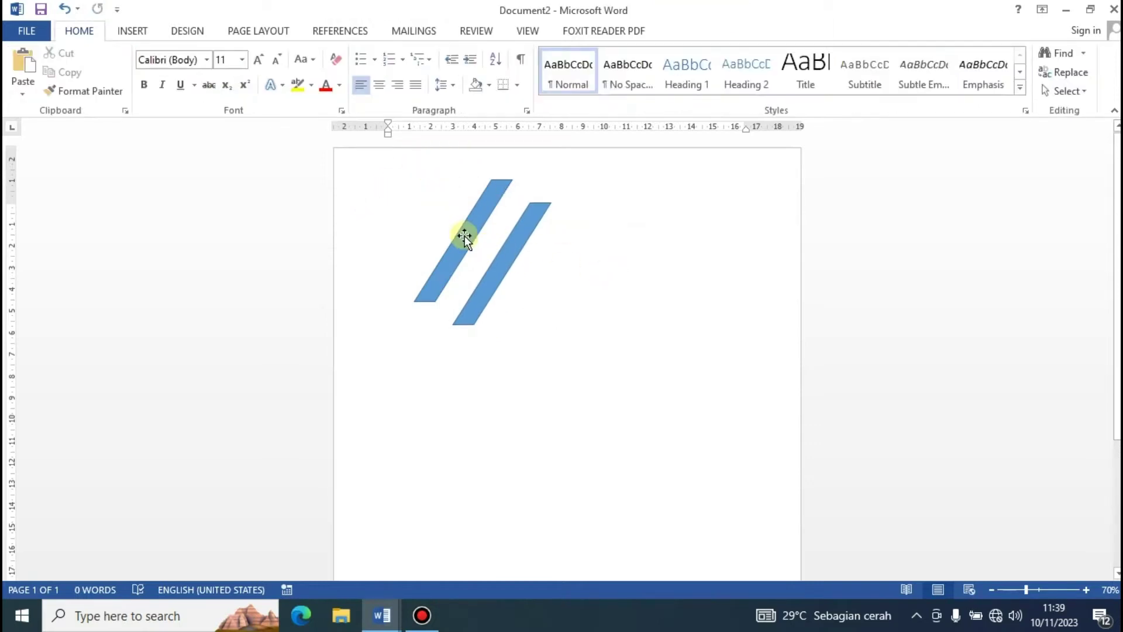
pyautogui.click(464, 237)
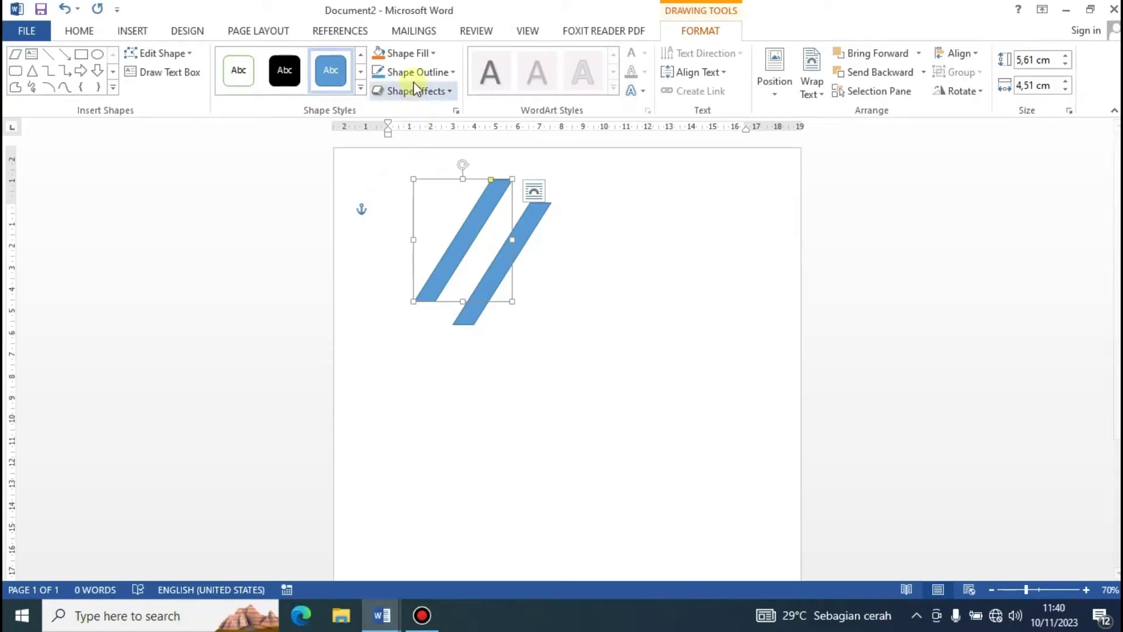
# - Fill the left stripe with solid yellow
pyautogui.click(433, 54)
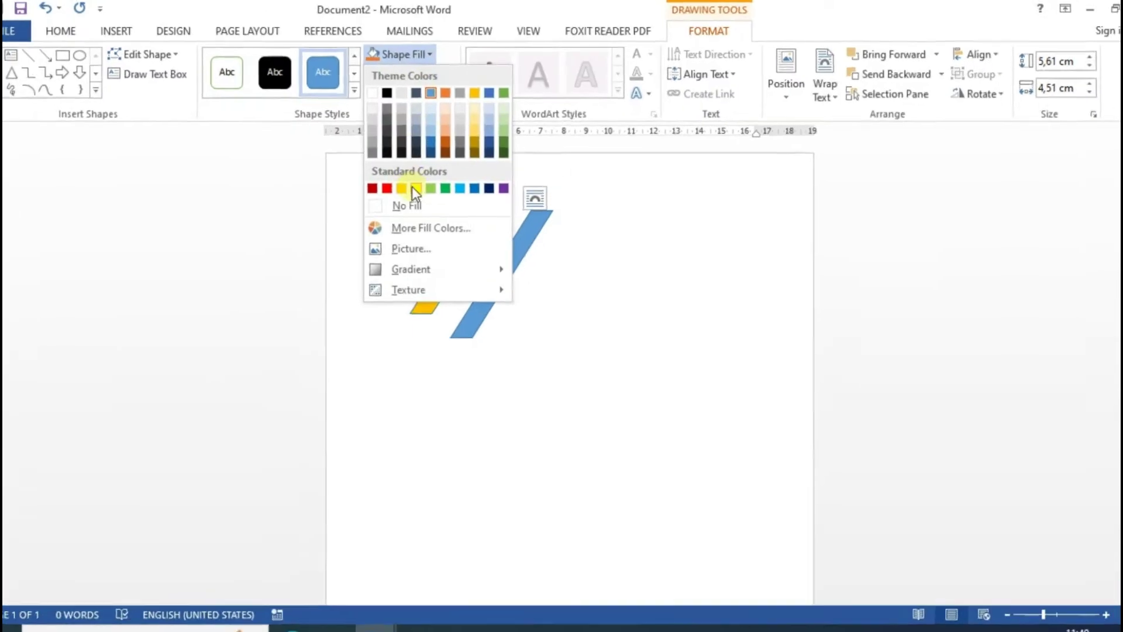
pyautogui.click(420, 181)
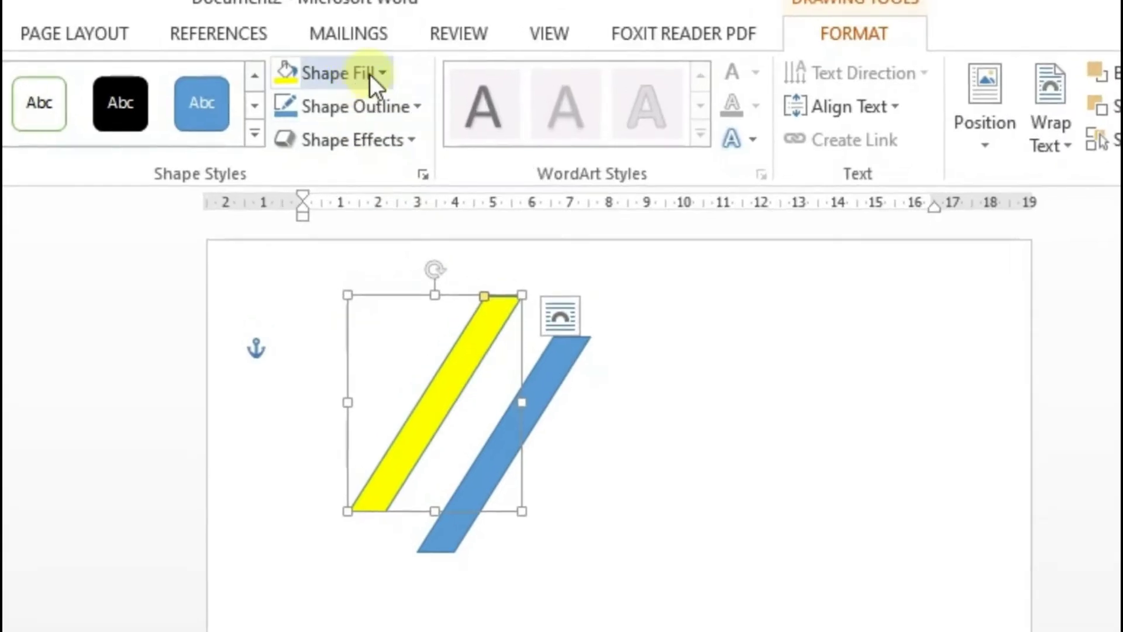
pyautogui.click(381, 77)
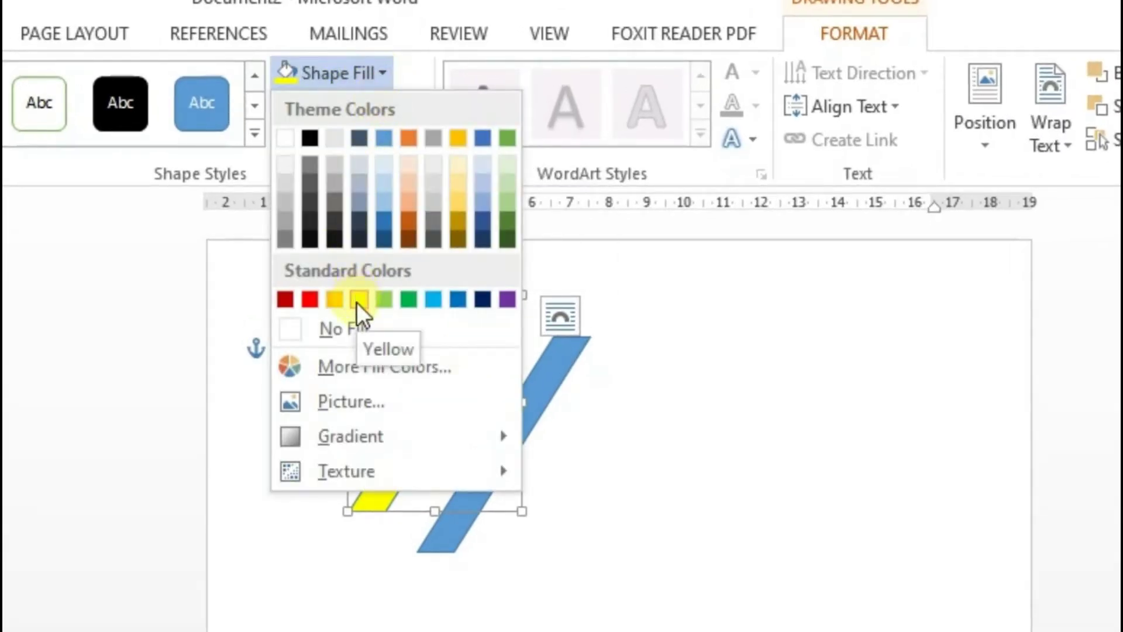
pyautogui.click(356, 302)
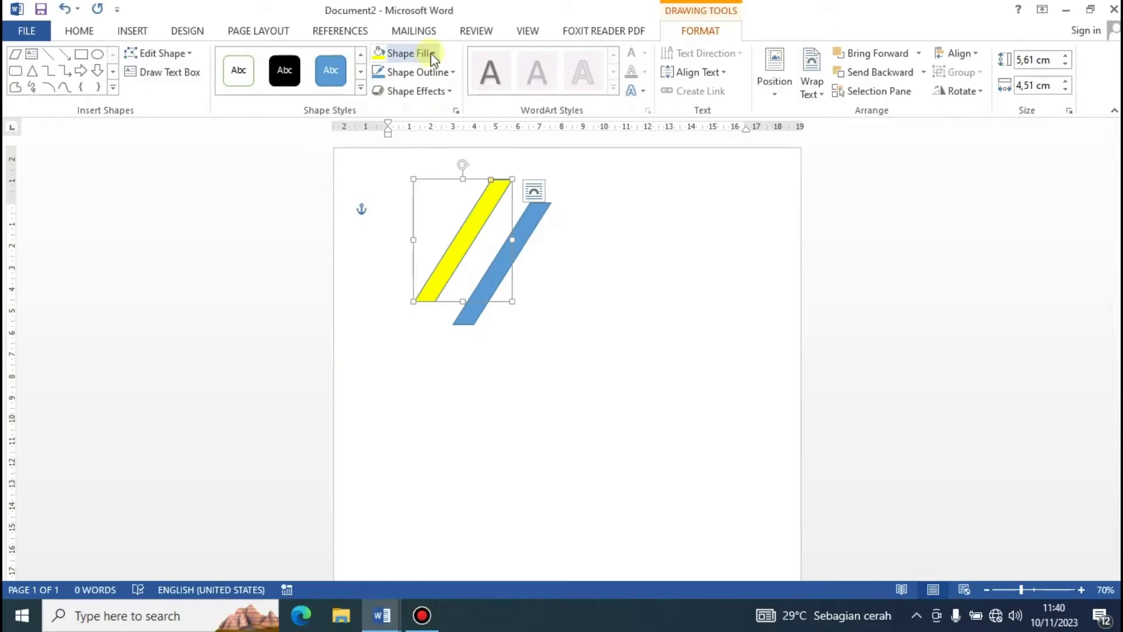
pyautogui.click(430, 52)
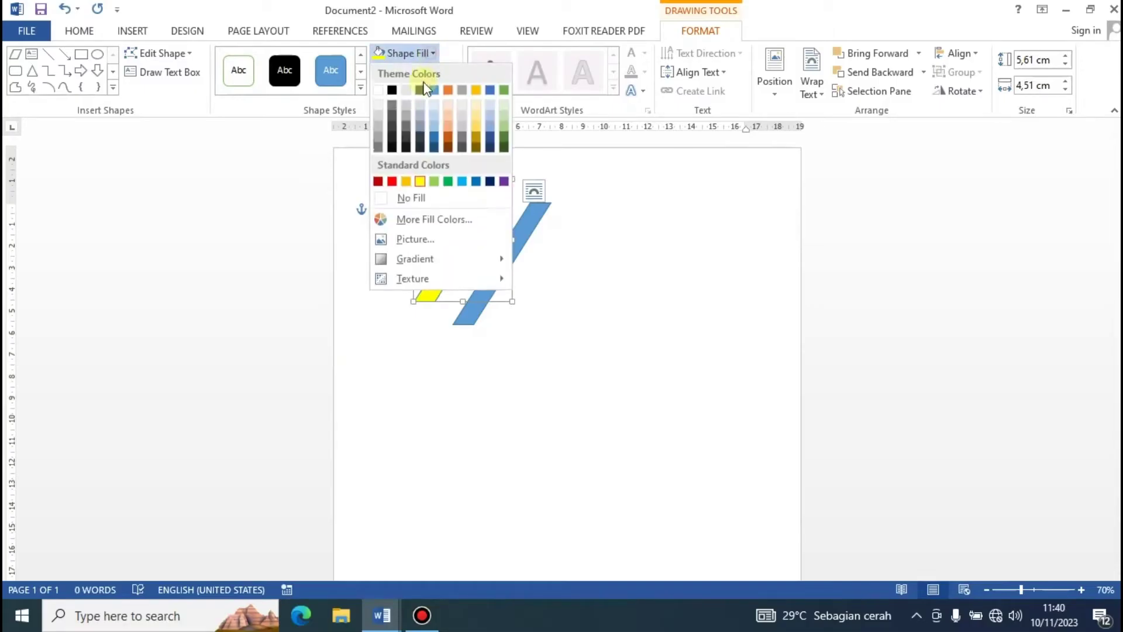
pyautogui.click(419, 182)
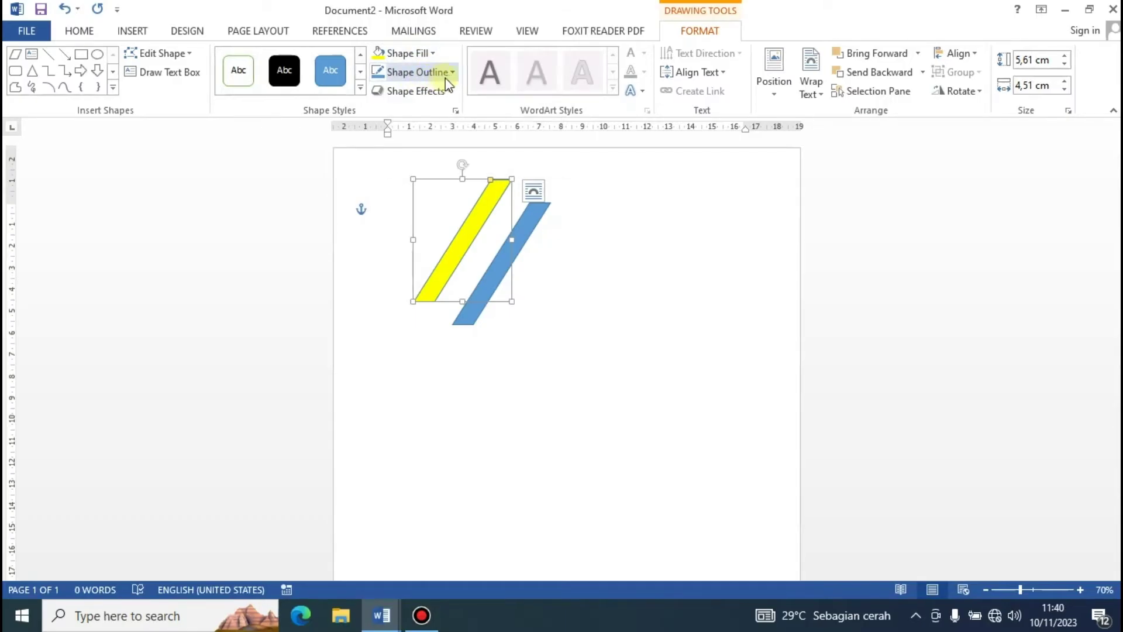
pyautogui.click(445, 76)
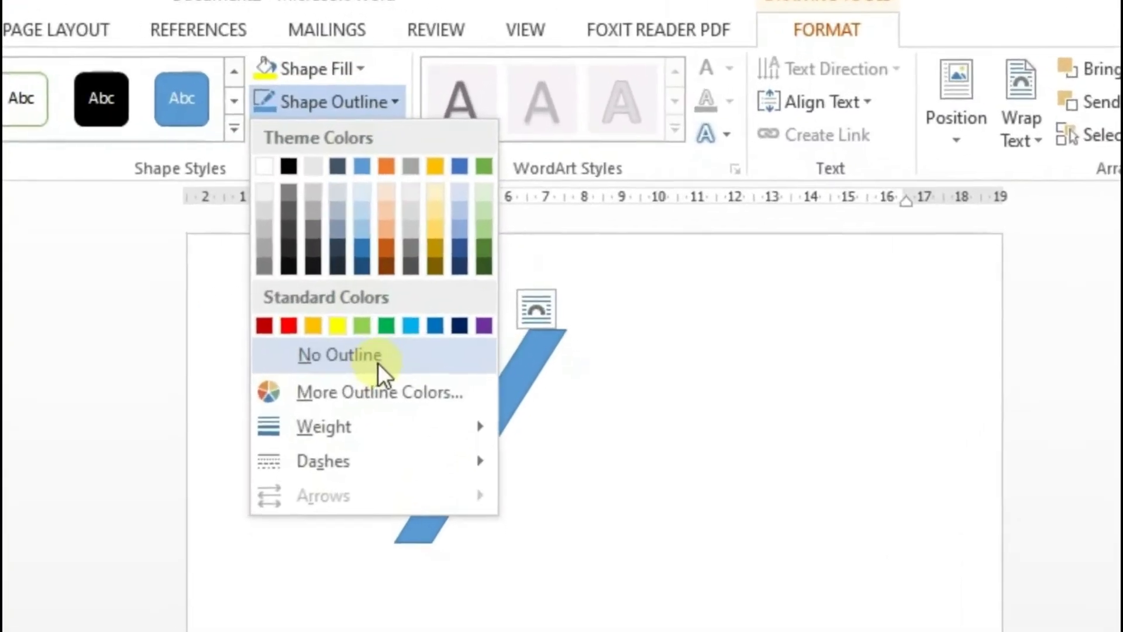
# - Remove the yellow stripe's outline, rotate it, and enlarge it to 6,61 × 5,94 cm in the top-left corner
pyautogui.click(374, 375)
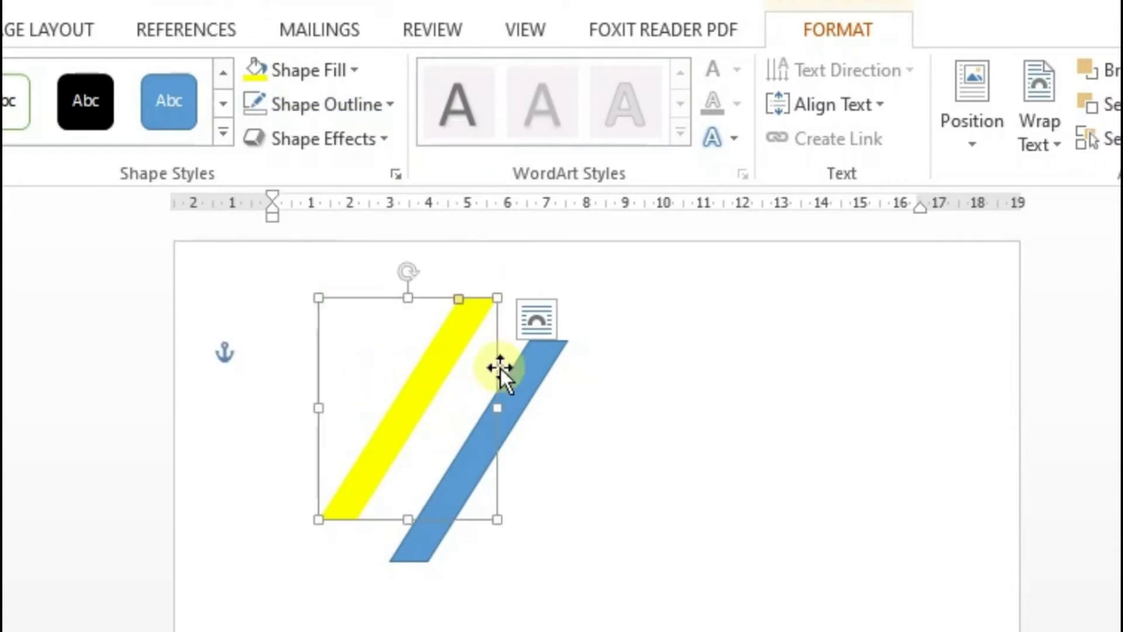
pyautogui.moveTo(412, 411); pyautogui.dragTo(319, 380)
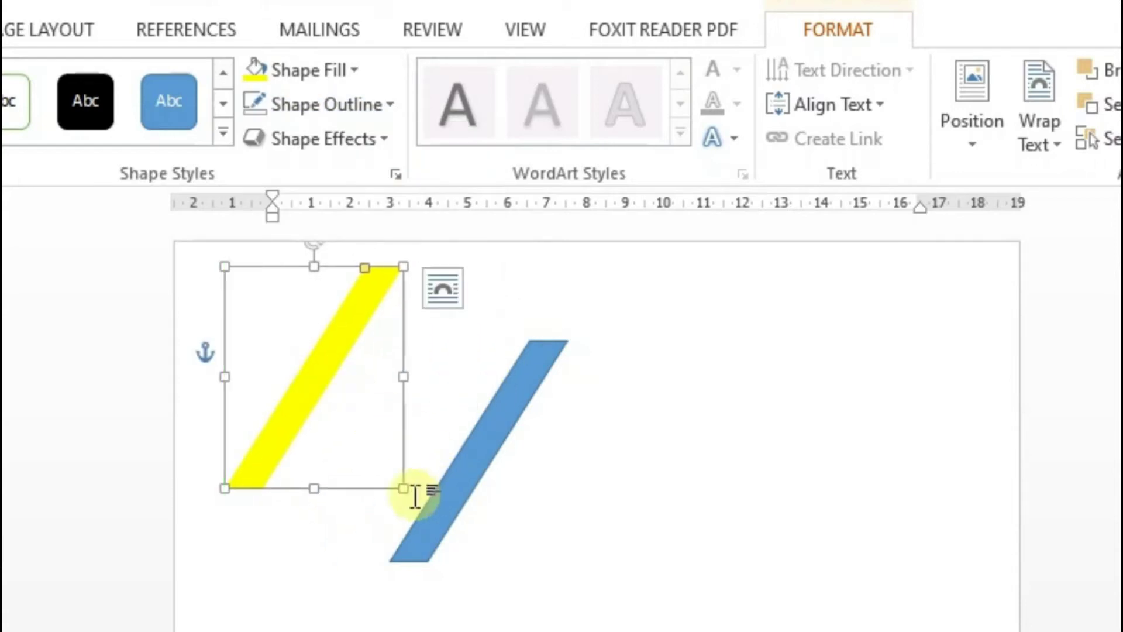
pyautogui.moveTo(321, 269); pyautogui.dragTo(321, 301)
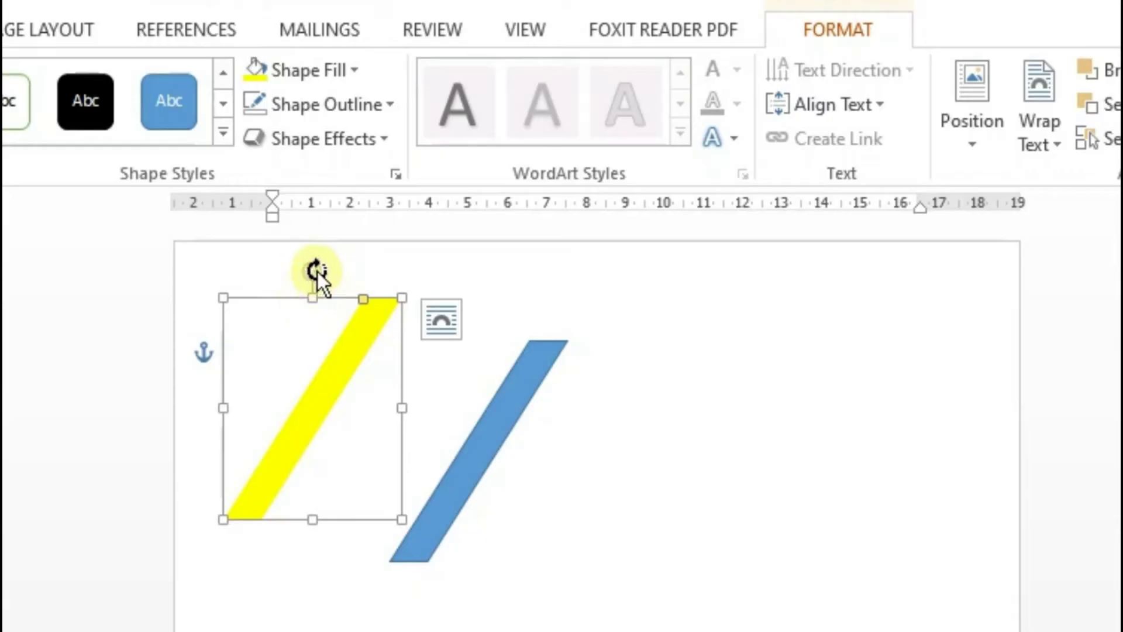
pyautogui.moveTo(314, 272); pyautogui.dragTo(337, 291)
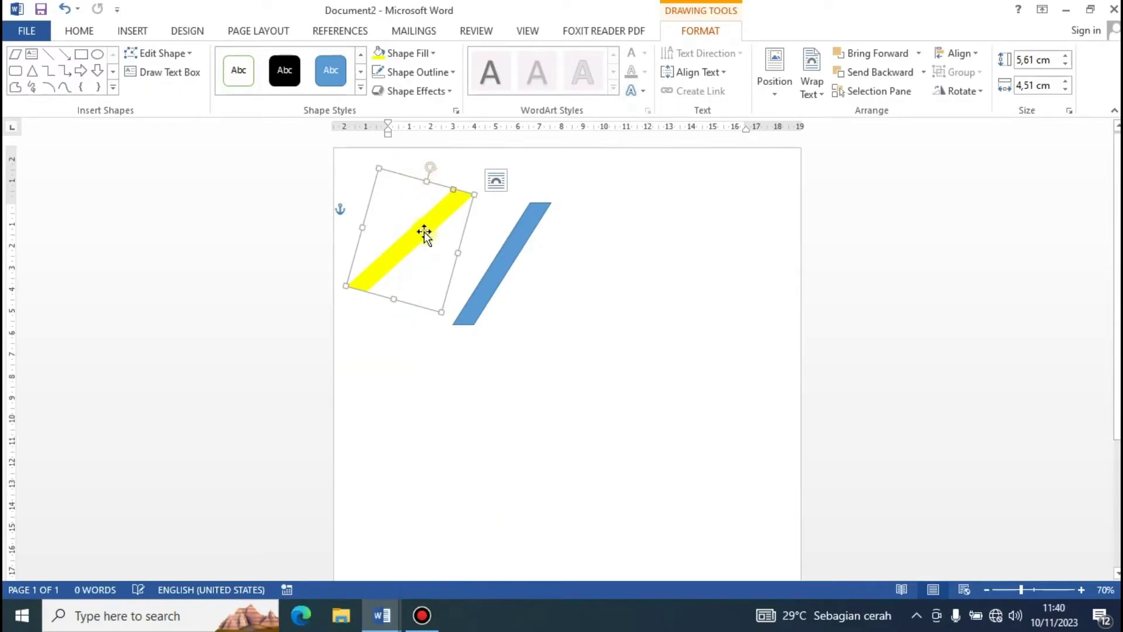
pyautogui.moveTo(423, 234); pyautogui.dragTo(390, 190)
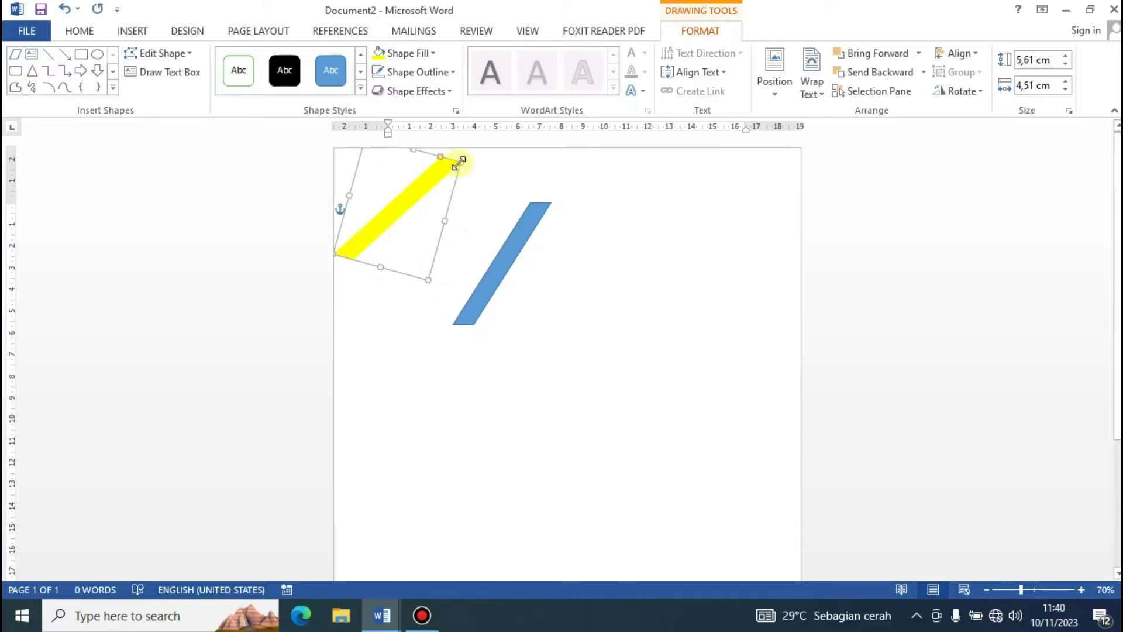
pyautogui.moveTo(459, 163); pyautogui.dragTo(496, 150)
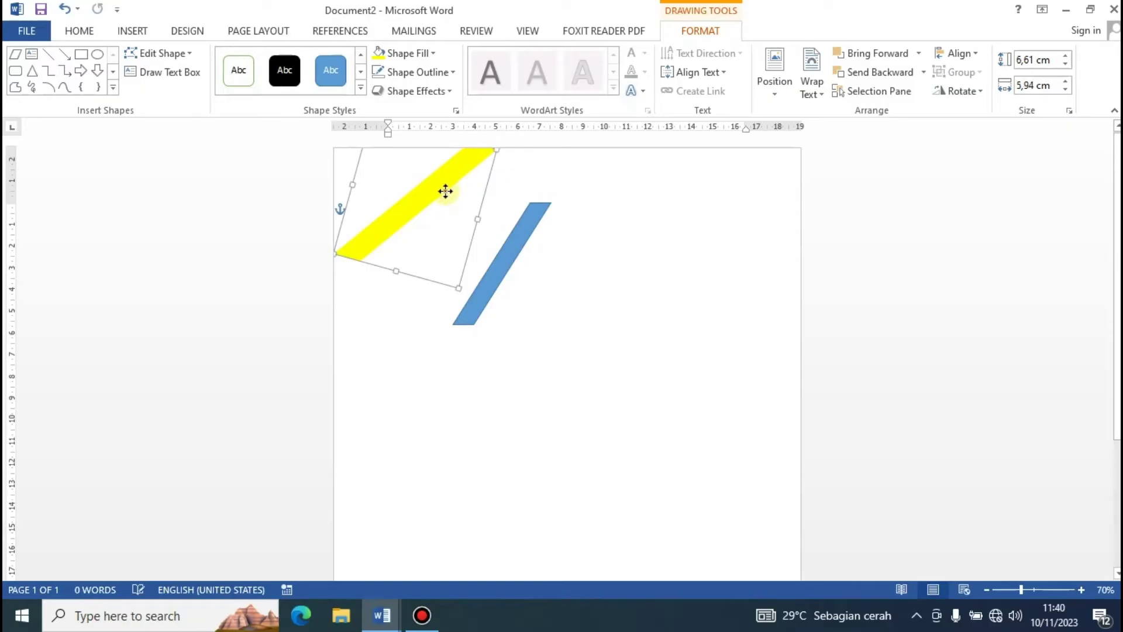
pyautogui.moveTo(415, 191); pyautogui.dragTo(413, 188)
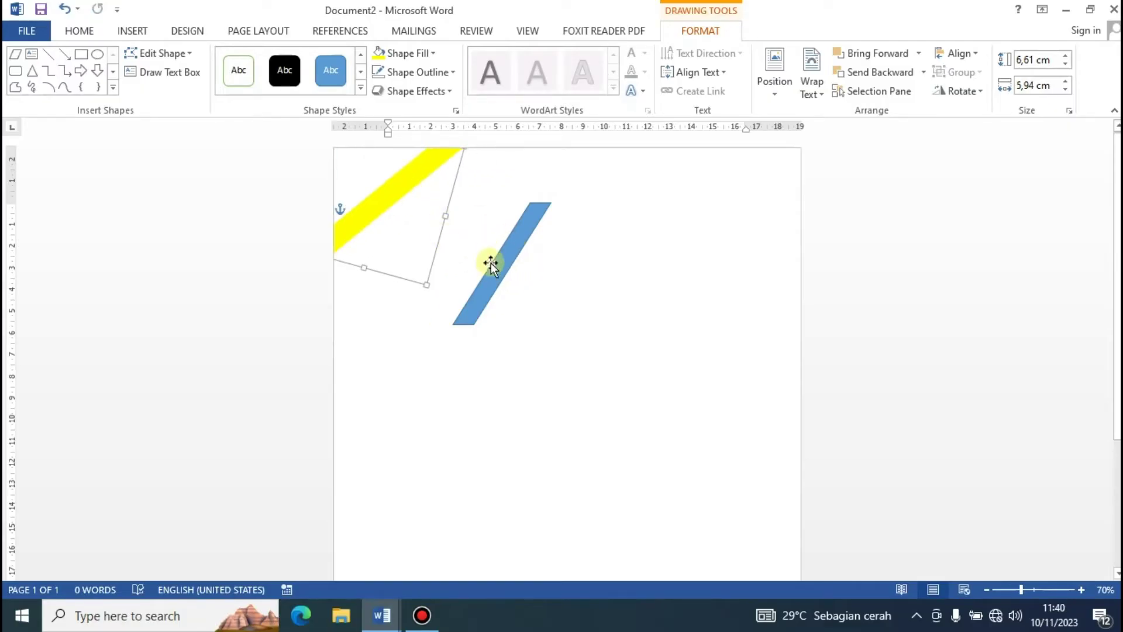
# - Fill the blue stripe with green and remove its outline
pyautogui.click(487, 244)
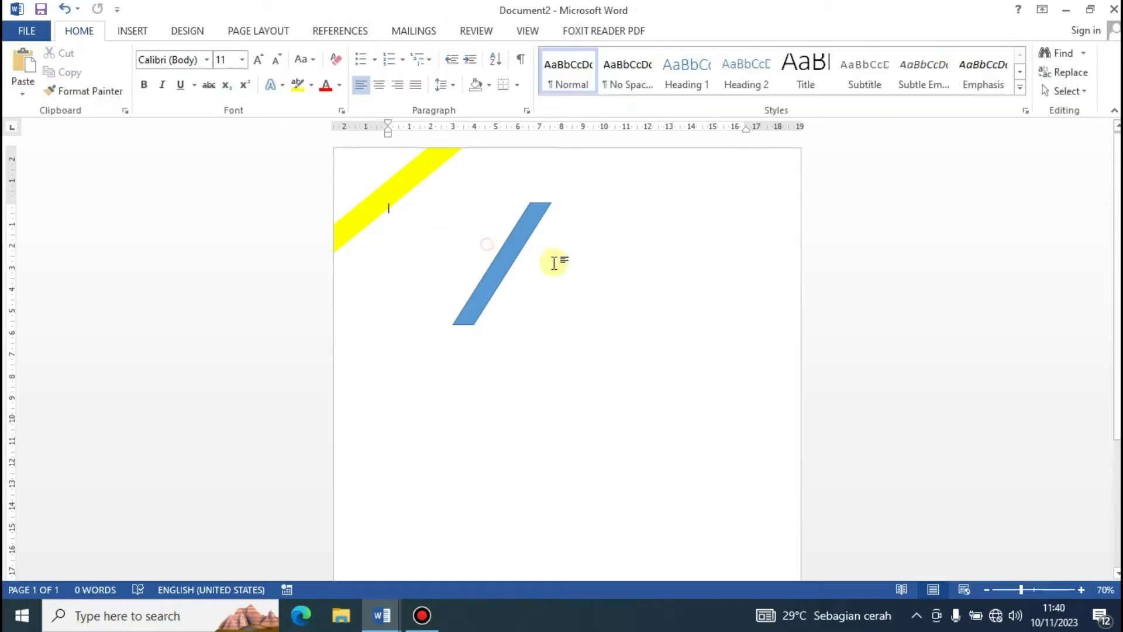
pyautogui.click(506, 272)
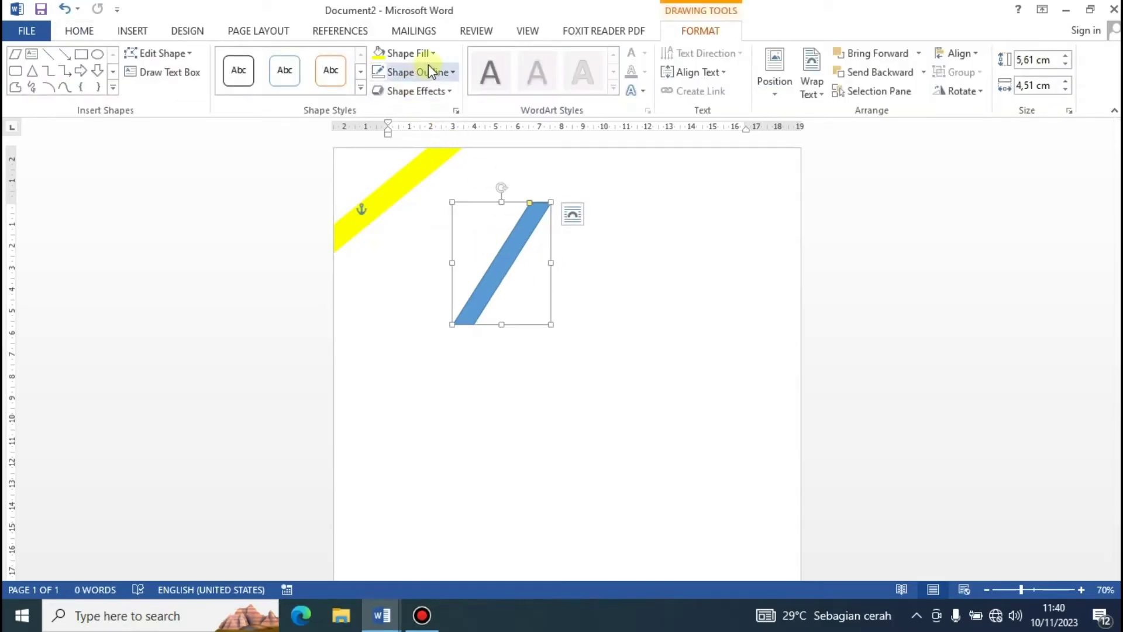
pyautogui.click(433, 55)
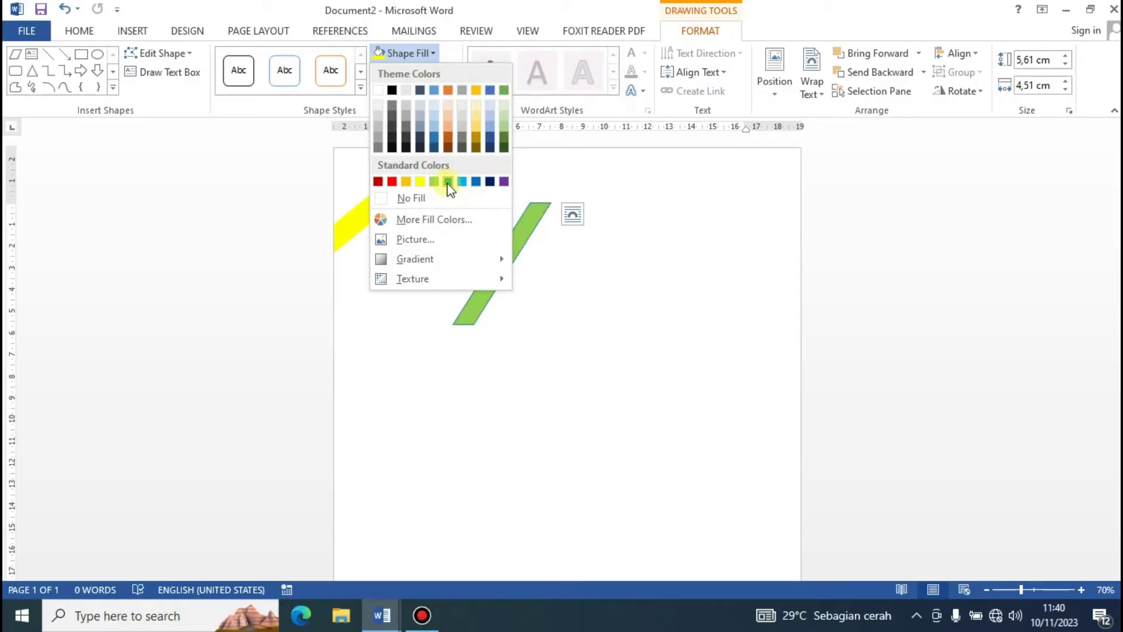
pyautogui.click(504, 91)
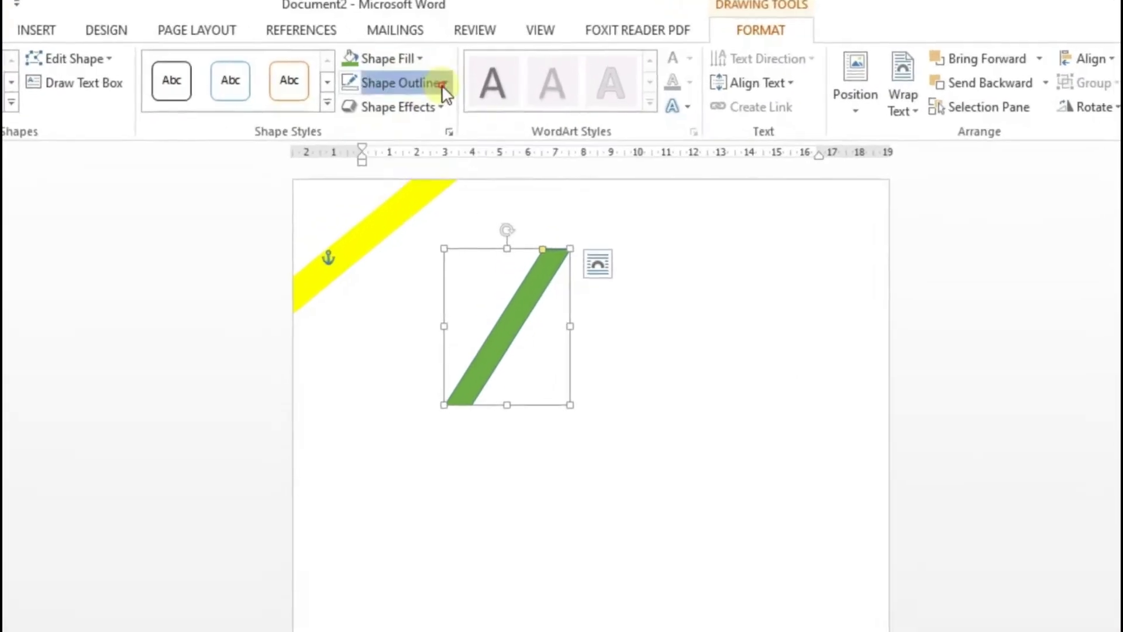
pyautogui.click(442, 84)
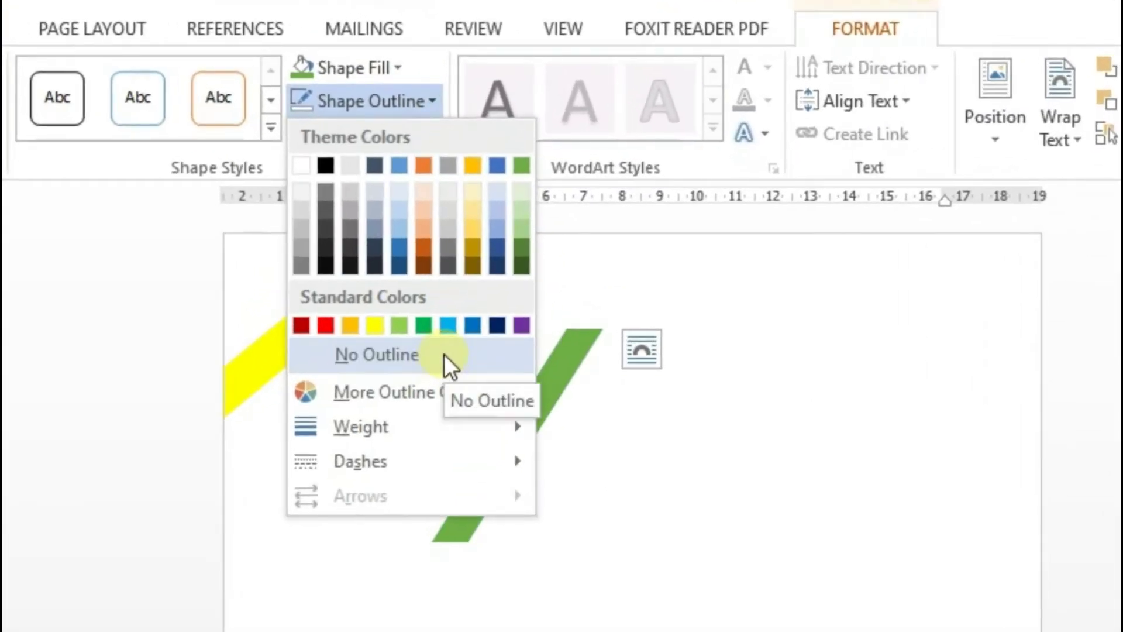
pyautogui.click(444, 353)
# - Widen, rotate and lengthen the green stripe to 11,71 cm near the page's left edge
pyautogui.moveTo(603, 326); pyautogui.dragTo(671, 298)
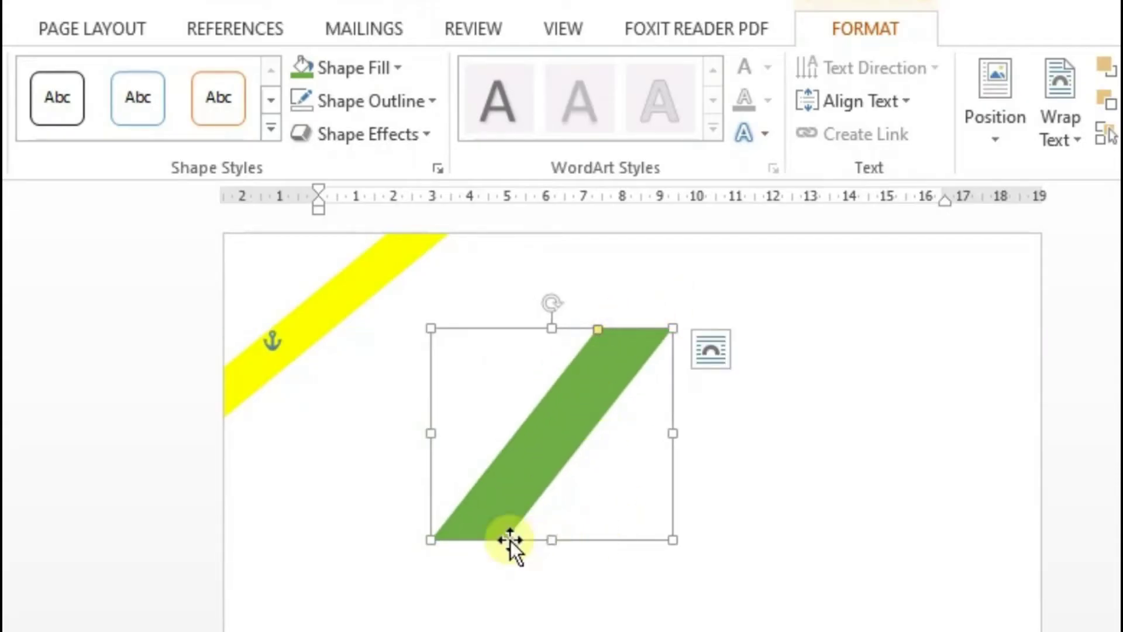
pyautogui.moveTo(430, 538); pyautogui.dragTo(448, 557)
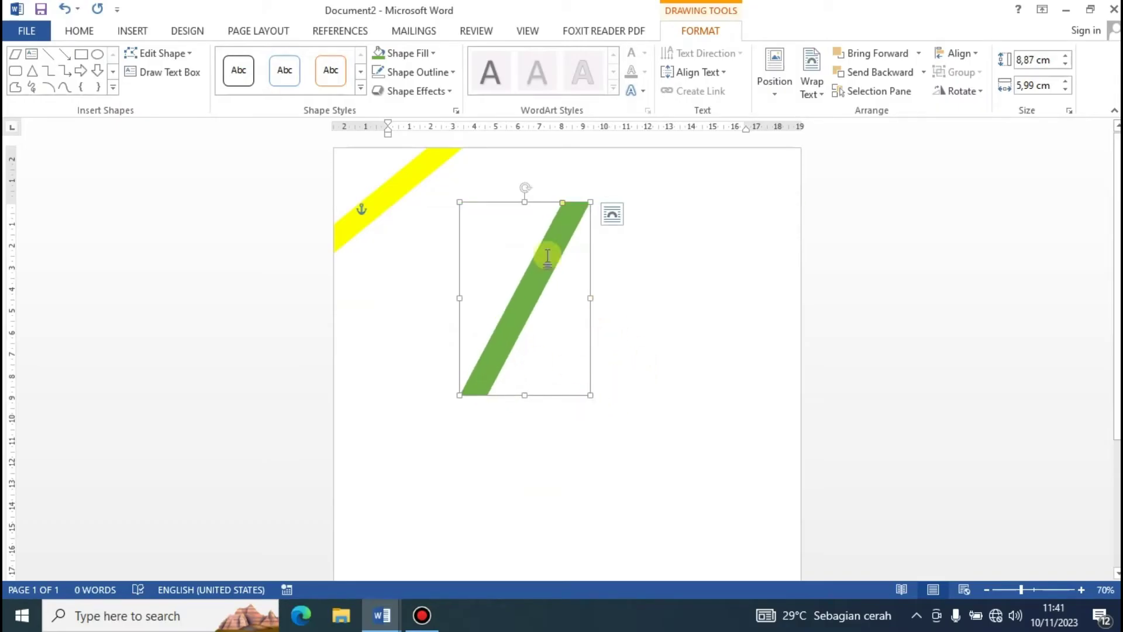
pyautogui.moveTo(530, 186); pyautogui.dragTo(566, 197)
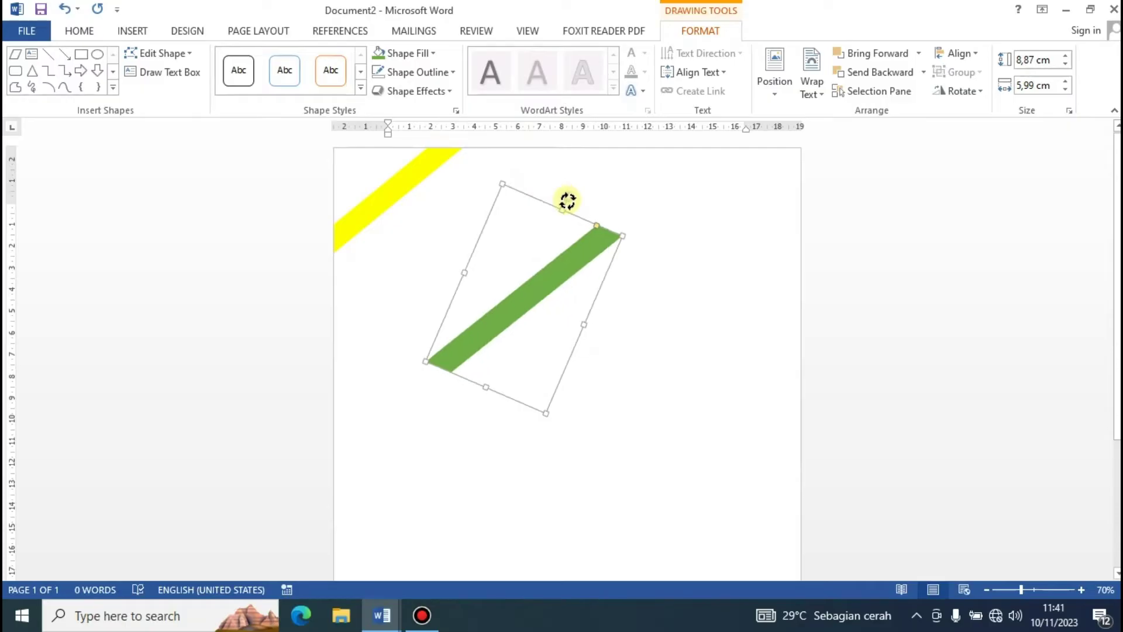
pyautogui.moveTo(564, 283)
pyautogui.mouseDown()
pyautogui.moveTo(443, 186)
pyautogui.moveTo(445, 272)
pyautogui.mouseUp()
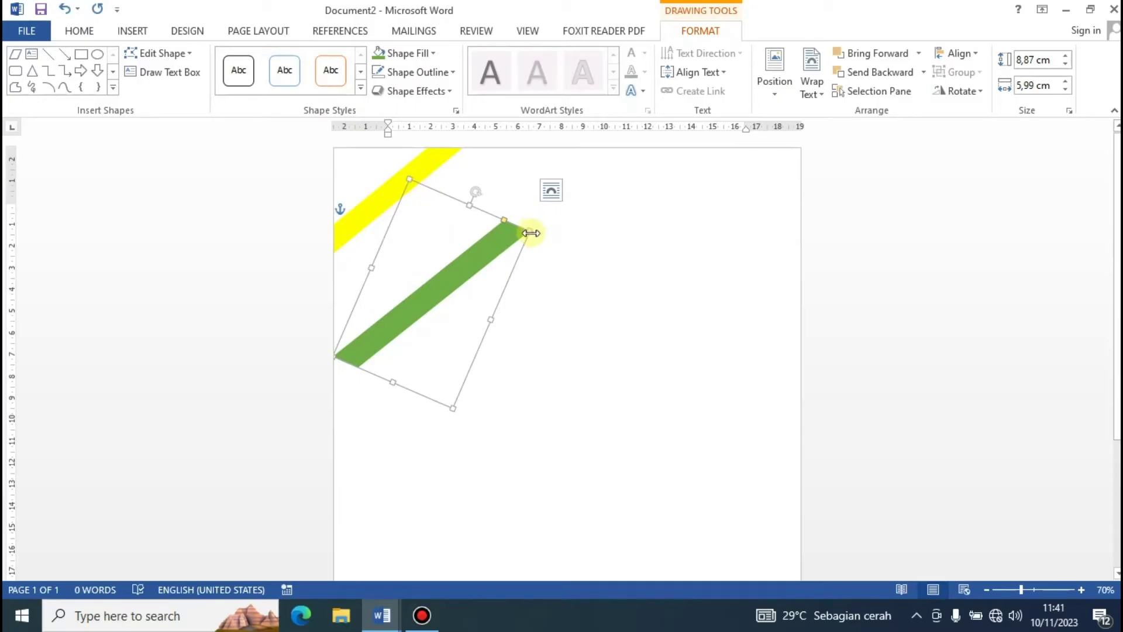
pyautogui.moveTo(483, 199); pyautogui.dragTo(531, 170)
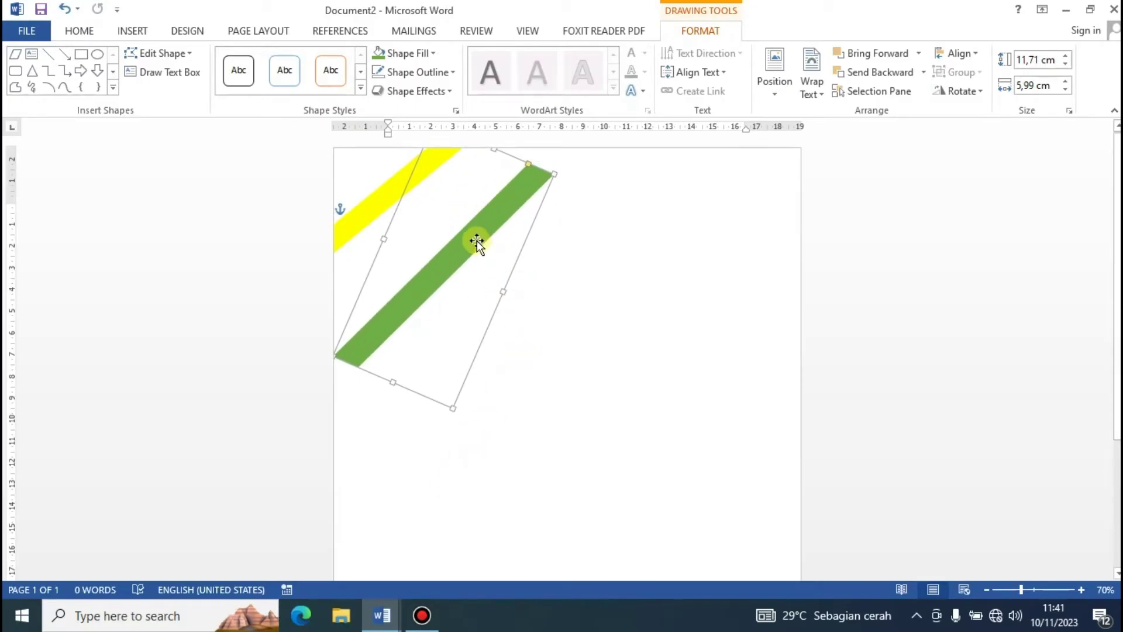
# - Fine-tune the green stripe's angle and position so it runs parallel below the yellow stripe
pyautogui.moveTo(497, 210)
pyautogui.mouseDown()
pyautogui.moveTo(502, 244)
pyautogui.moveTo(469, 192)
pyautogui.moveTo(454, 191)
pyautogui.moveTo(462, 252)
pyautogui.mouseUp()
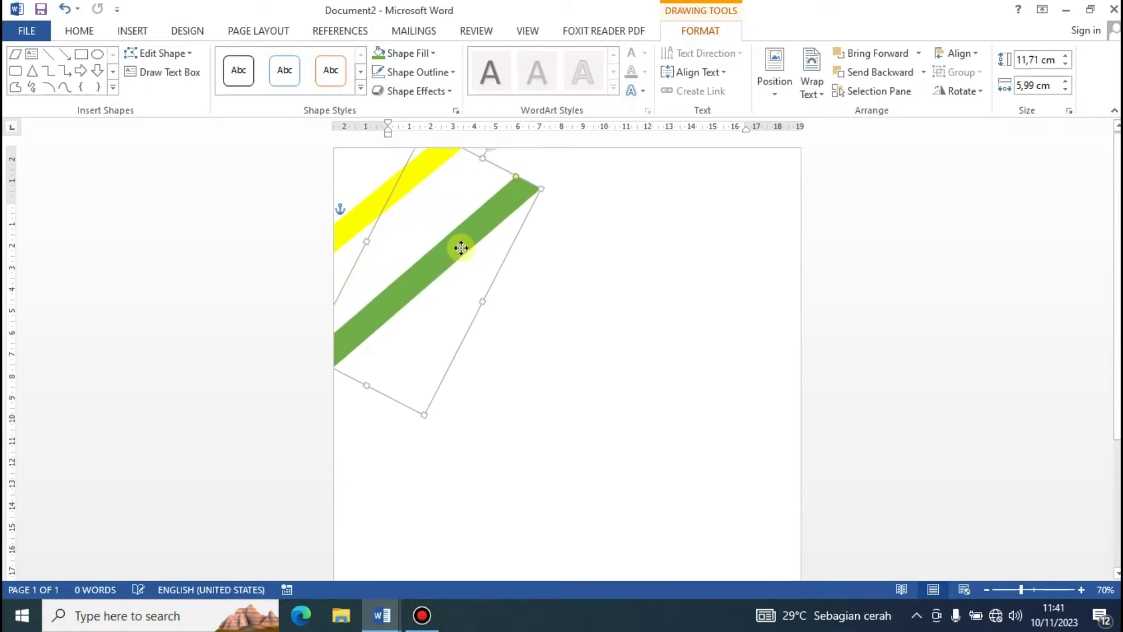
pyautogui.moveTo(491, 153); pyautogui.dragTo(497, 151)
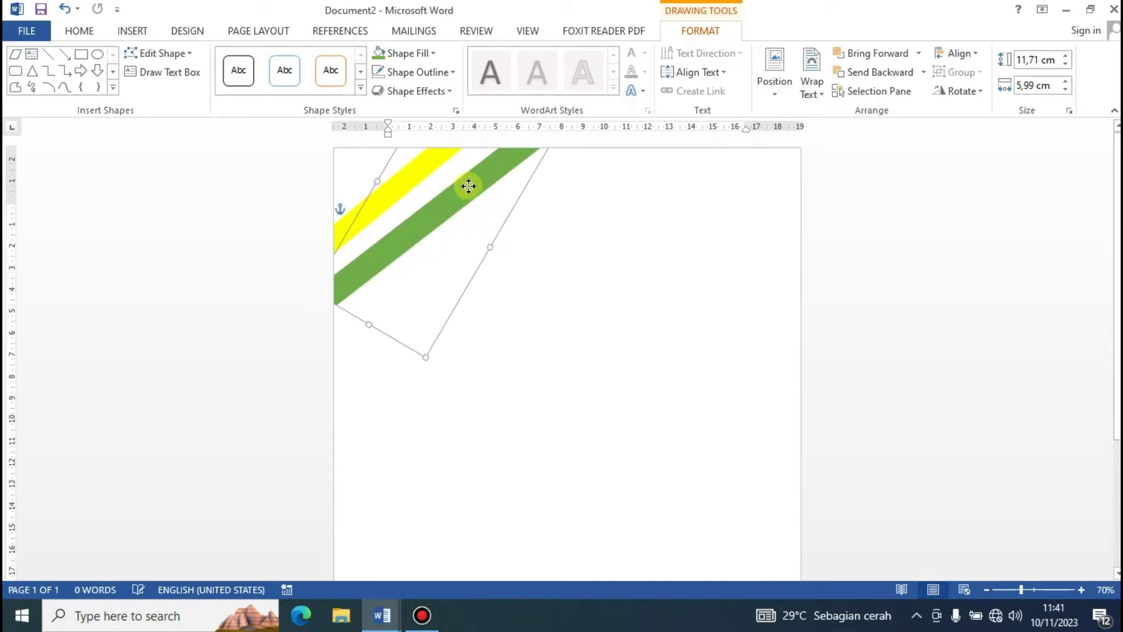
pyautogui.moveTo(462, 248); pyautogui.dragTo(463, 248)
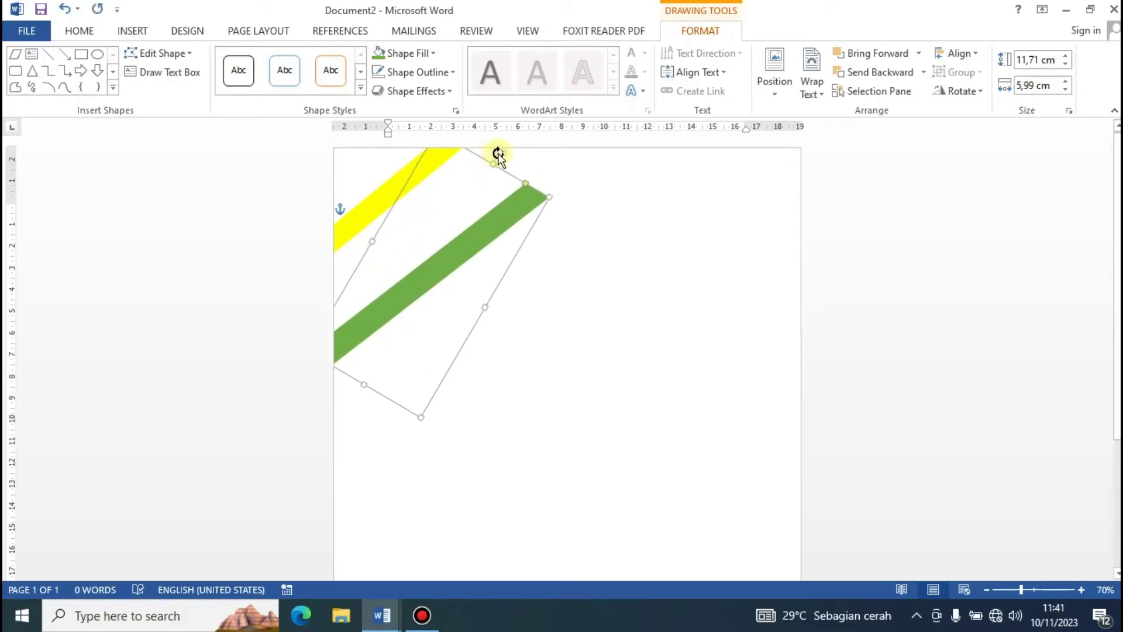
pyautogui.moveTo(498, 157); pyautogui.dragTo(499, 151)
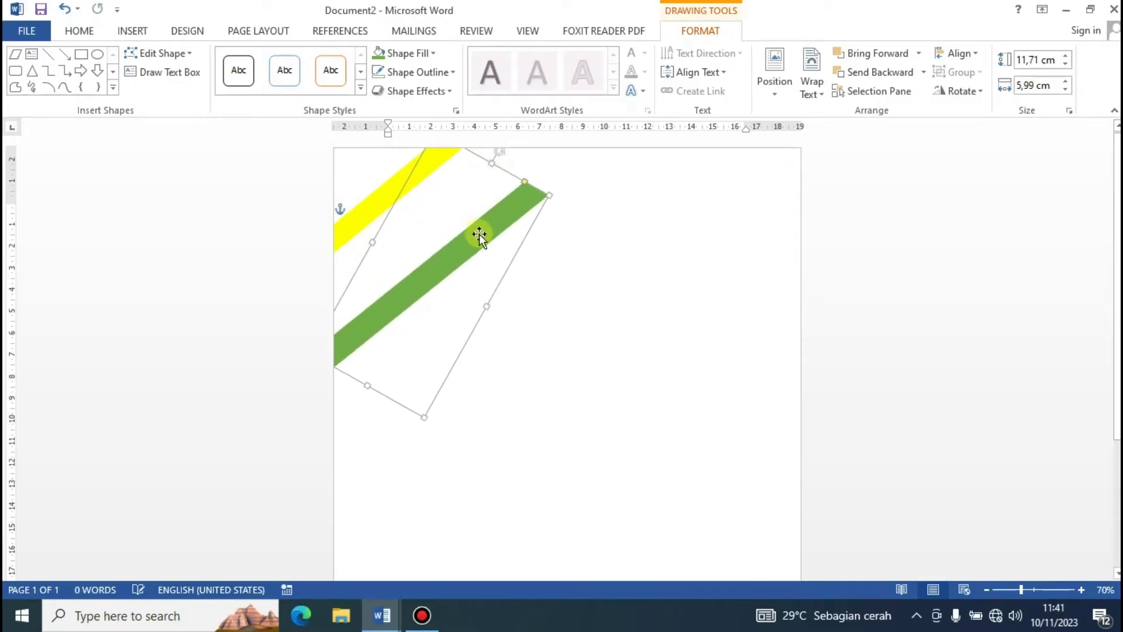
pyautogui.moveTo(479, 234); pyautogui.dragTo(483, 245)
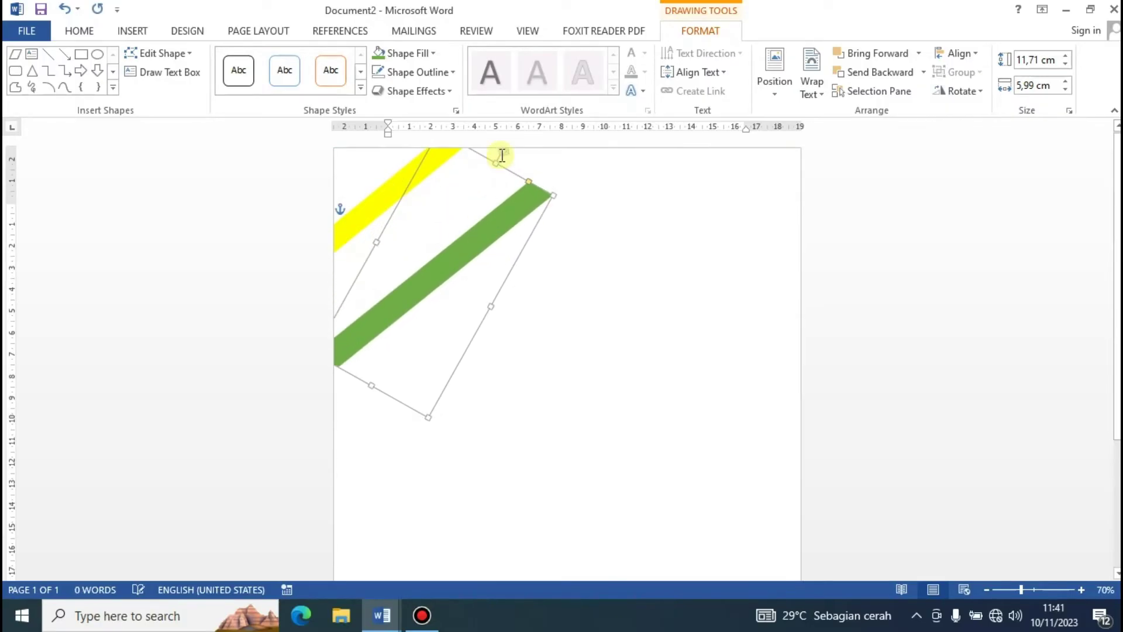
pyautogui.moveTo(503, 155); pyautogui.dragTo(502, 149)
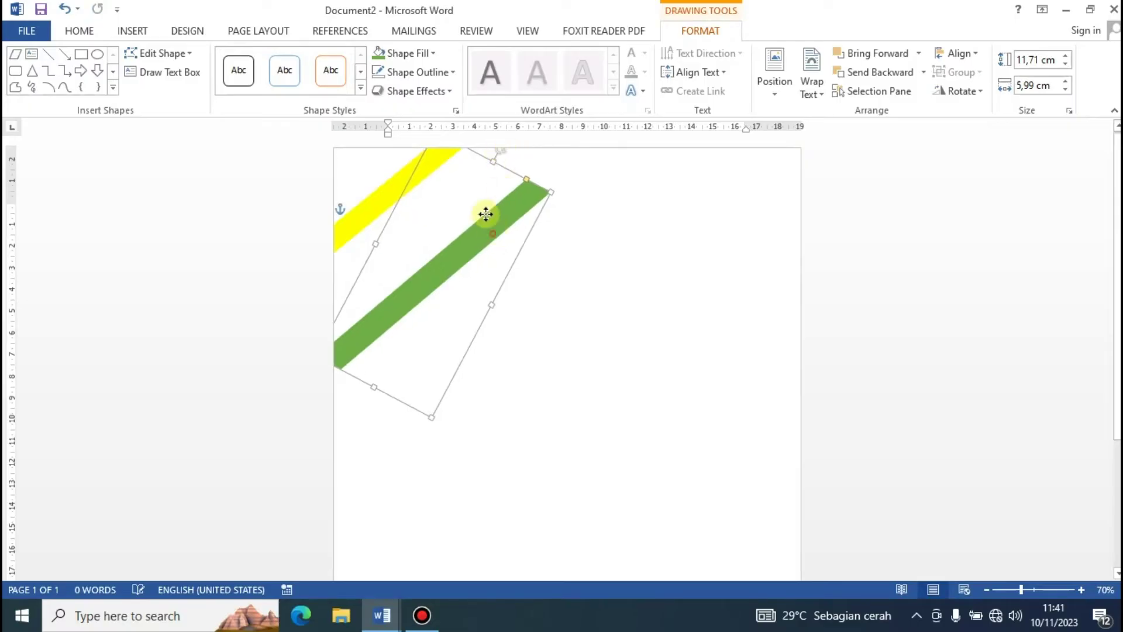
pyautogui.moveTo(485, 214); pyautogui.dragTo(475, 174)
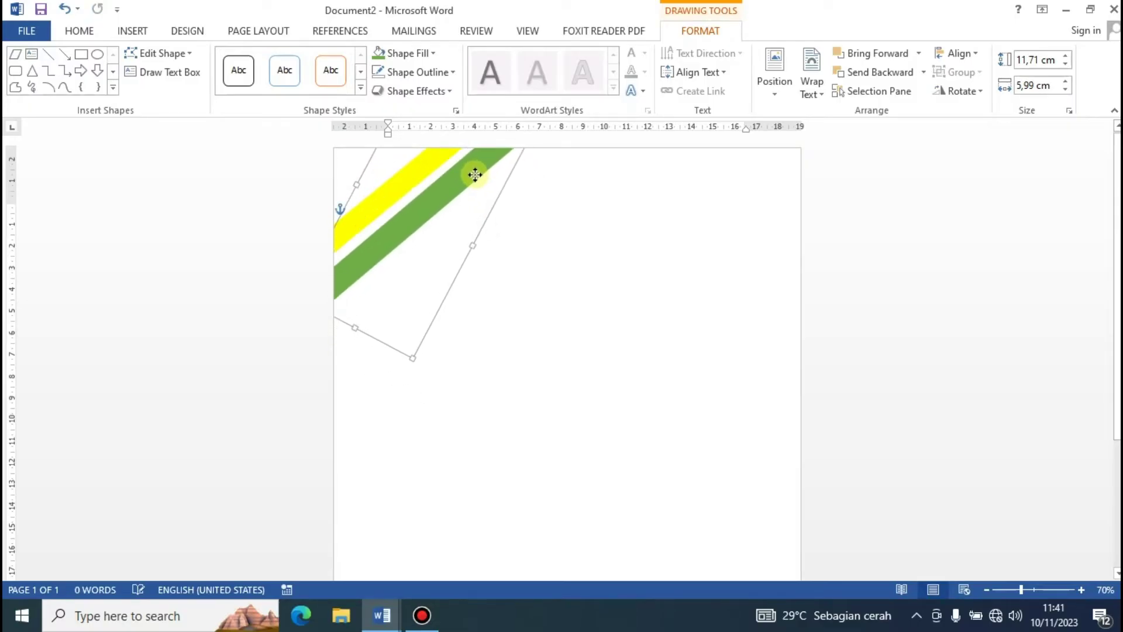
pyautogui.click(573, 233)
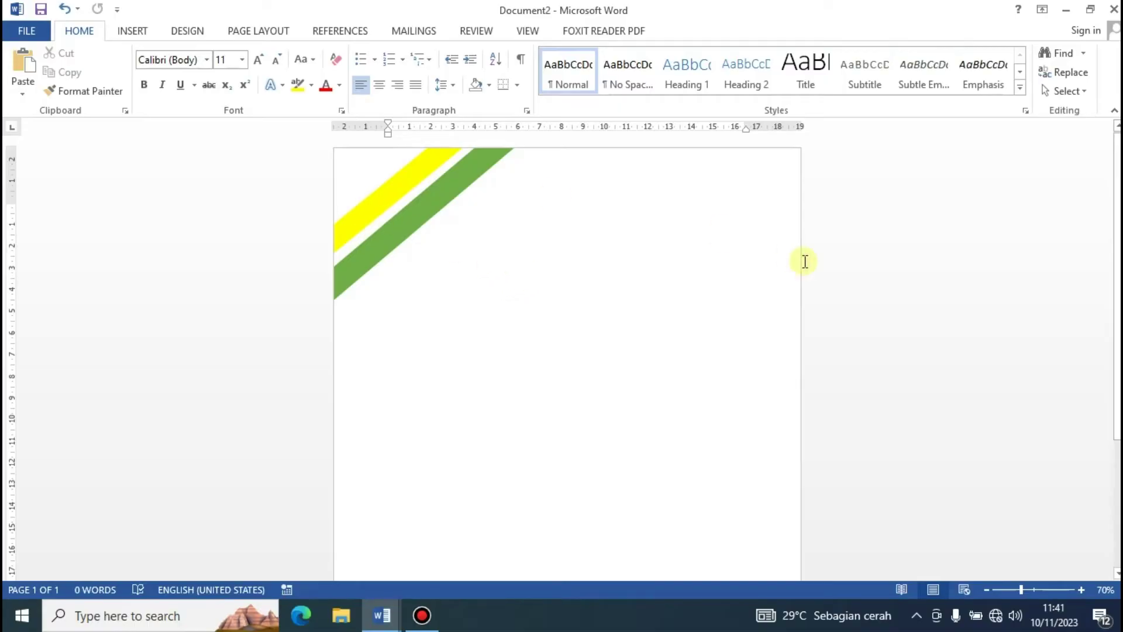
# - Return to Document2 and draw a circle about 7,96 × 8,07 cm in the page's upper right
pyautogui.click(381, 614)
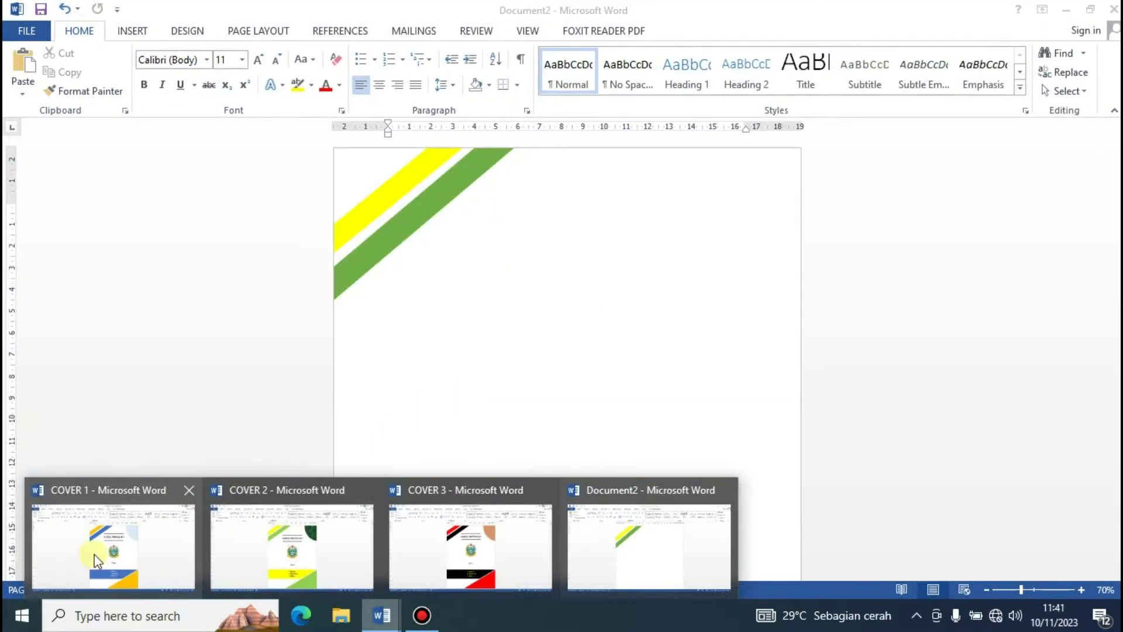
pyautogui.click(677, 559)
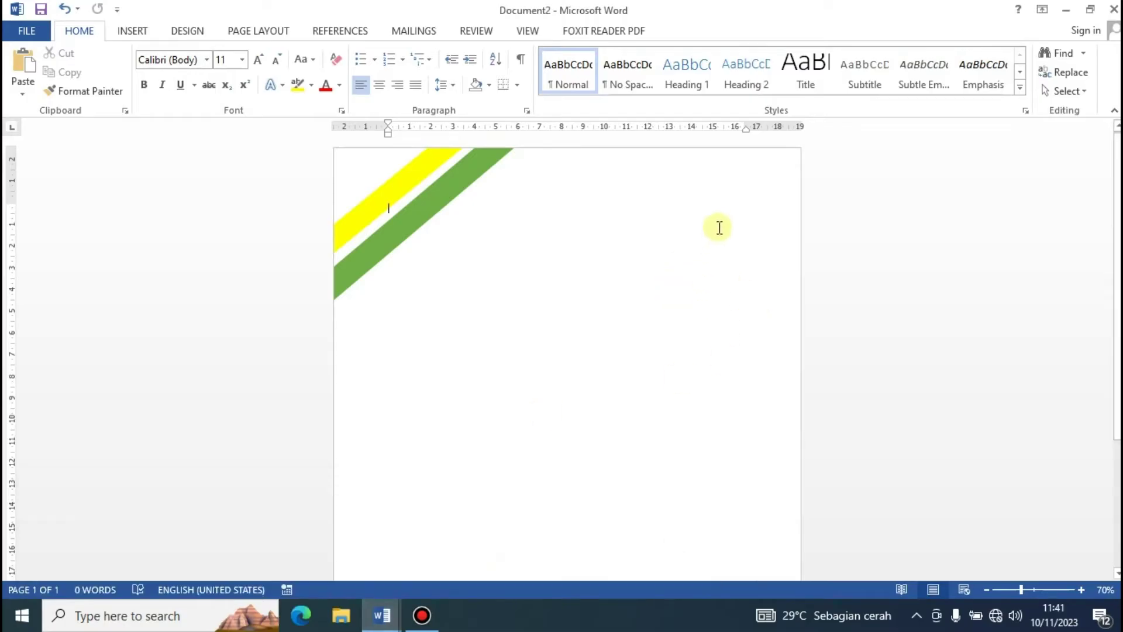
pyautogui.click(145, 33)
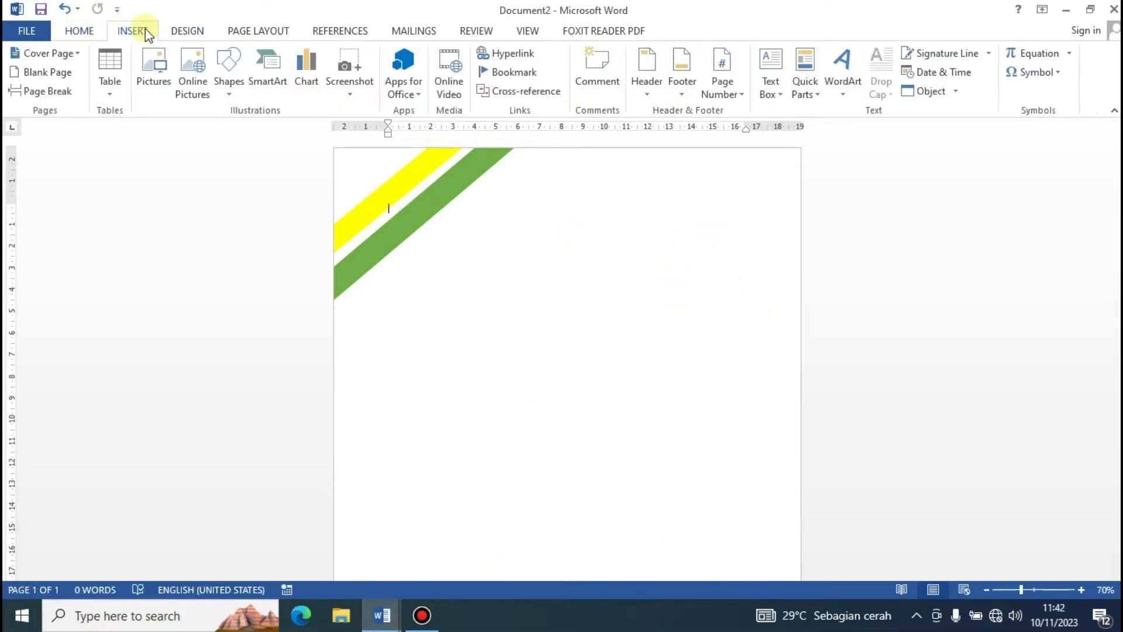
pyautogui.click(227, 93)
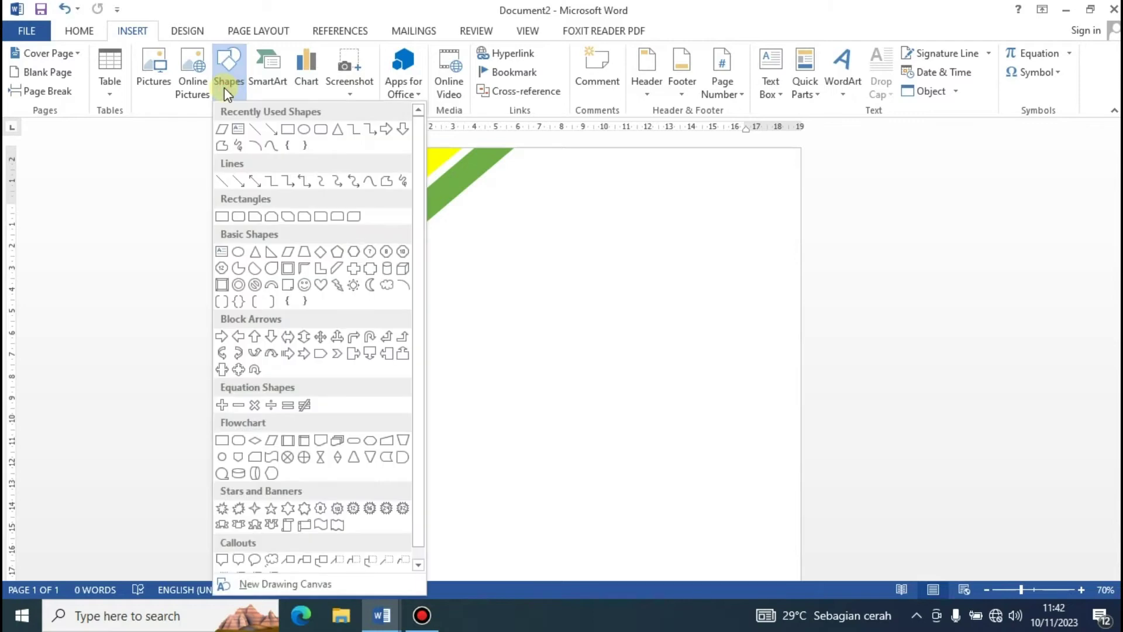
pyautogui.click(305, 130)
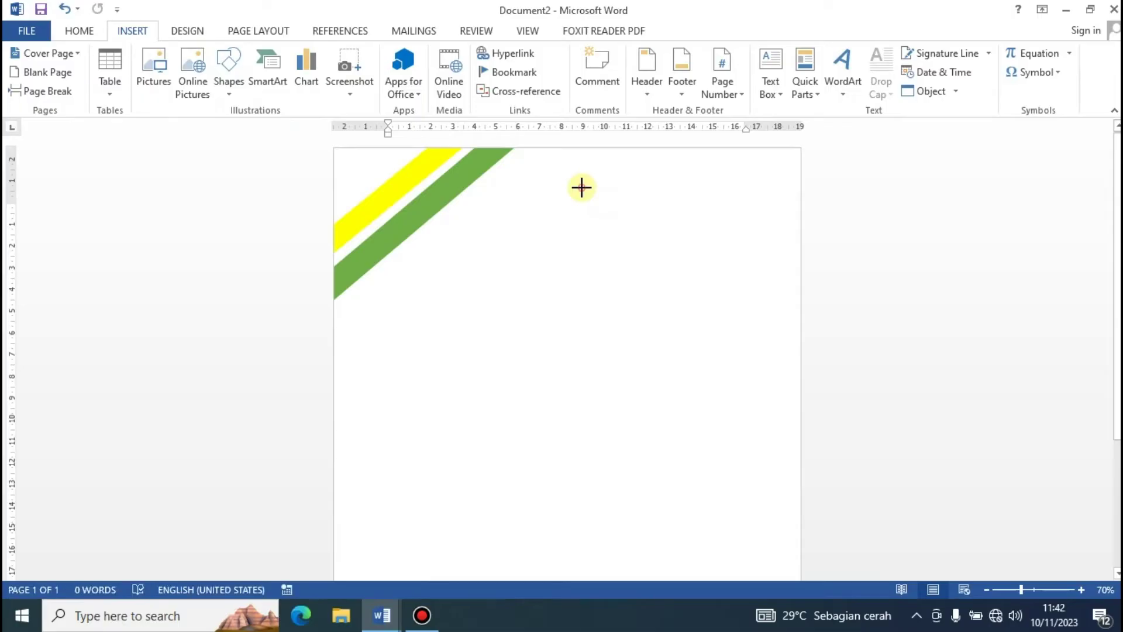
pyautogui.moveTo(581, 186); pyautogui.dragTo(757, 360)
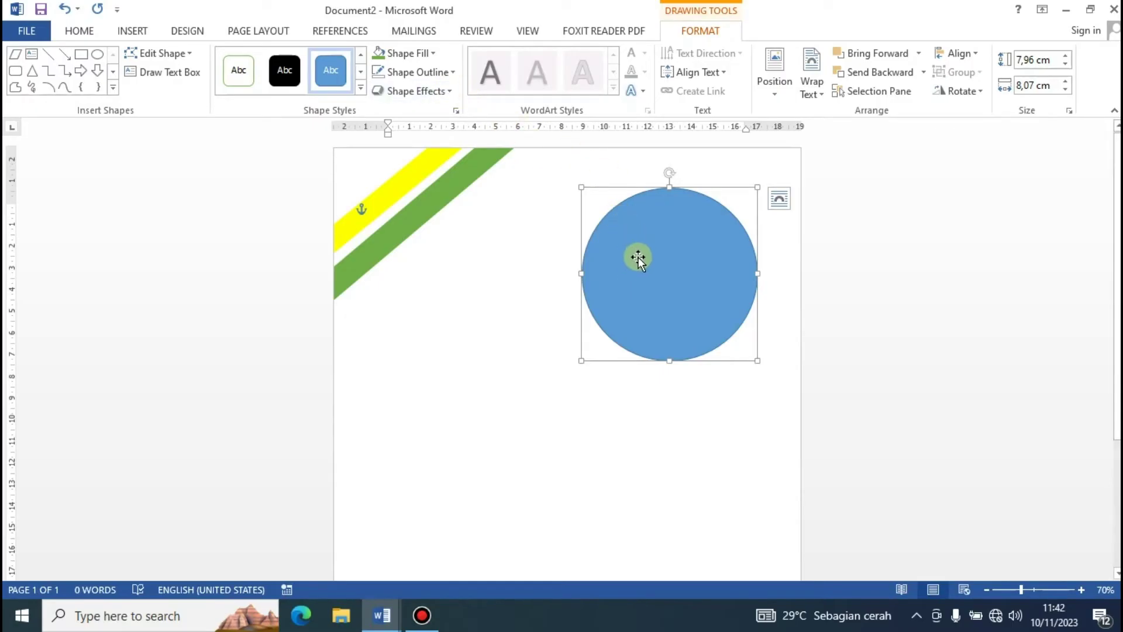
# - Give the circle a green marble texture fill and no outline
pyautogui.click(431, 54)
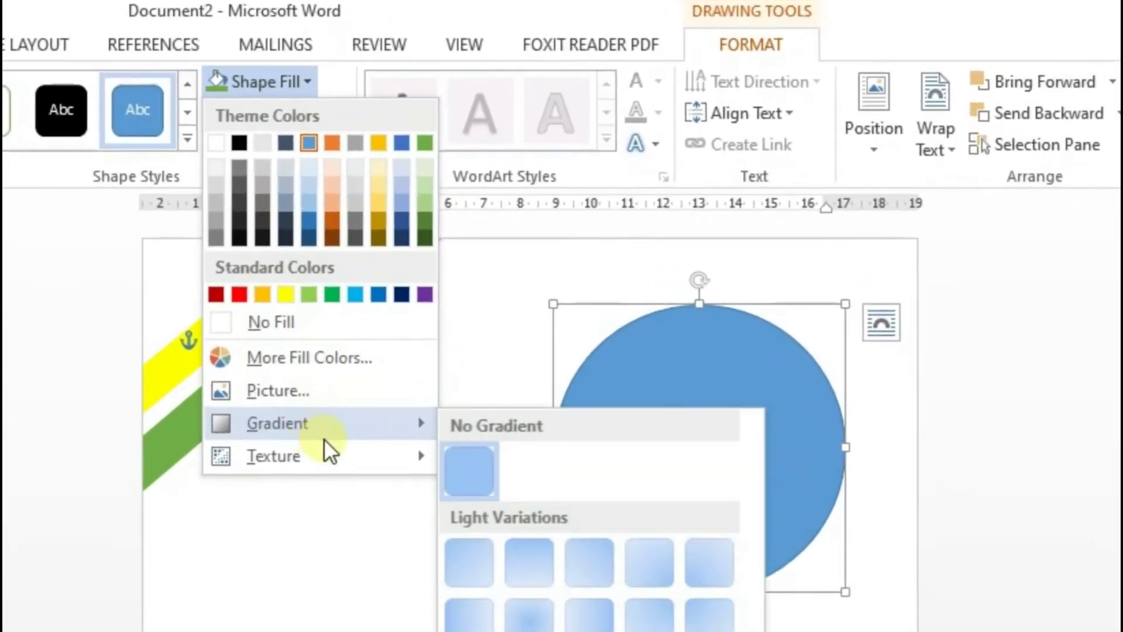
pyautogui.moveTo(434, 278)
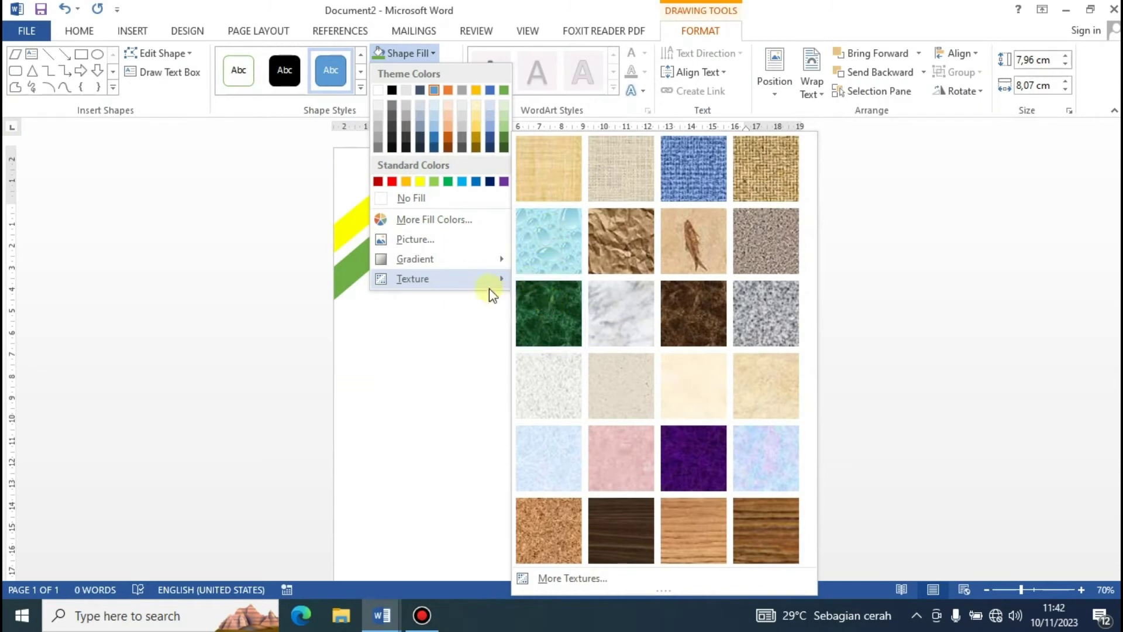
pyautogui.click(547, 321)
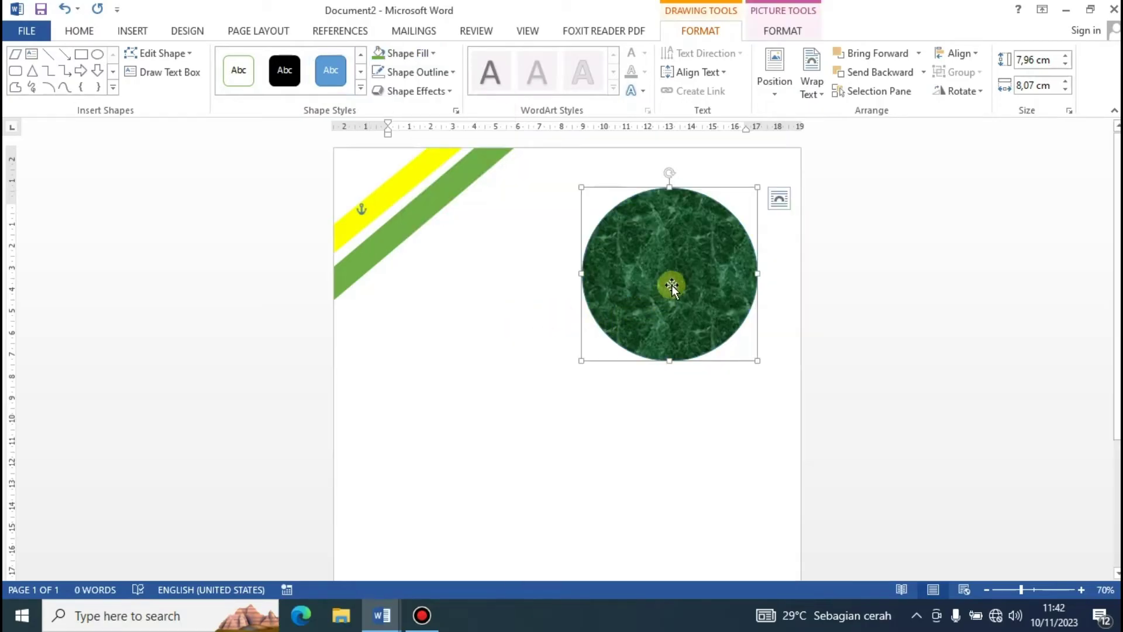
pyautogui.moveTo(688, 283); pyautogui.dragTo(703, 269)
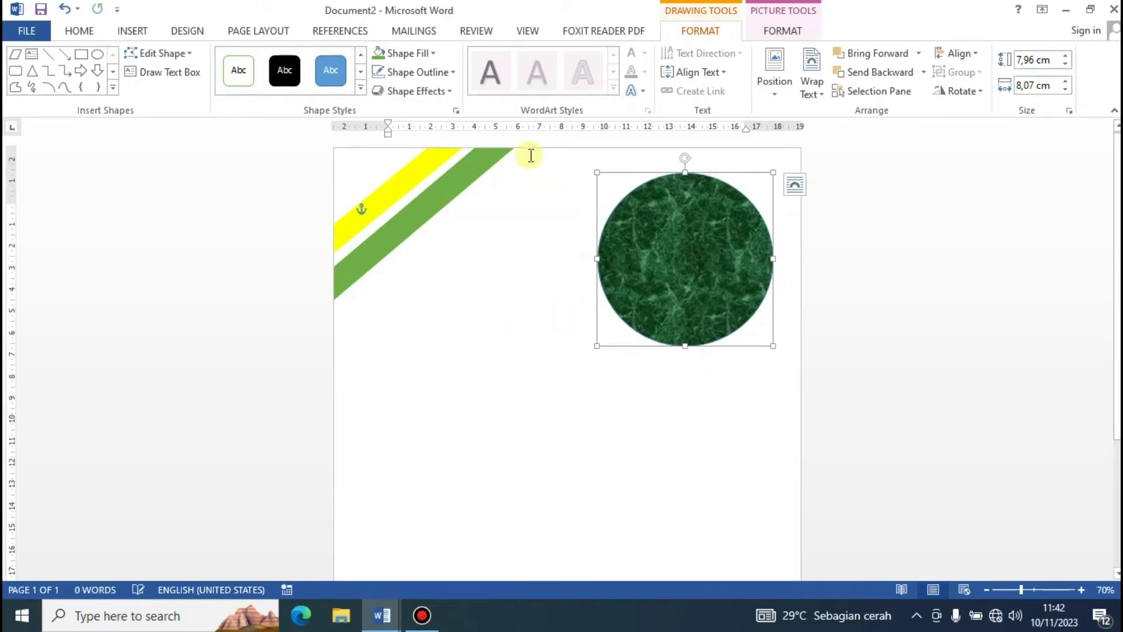
pyautogui.click(450, 73)
pyautogui.click(453, 218)
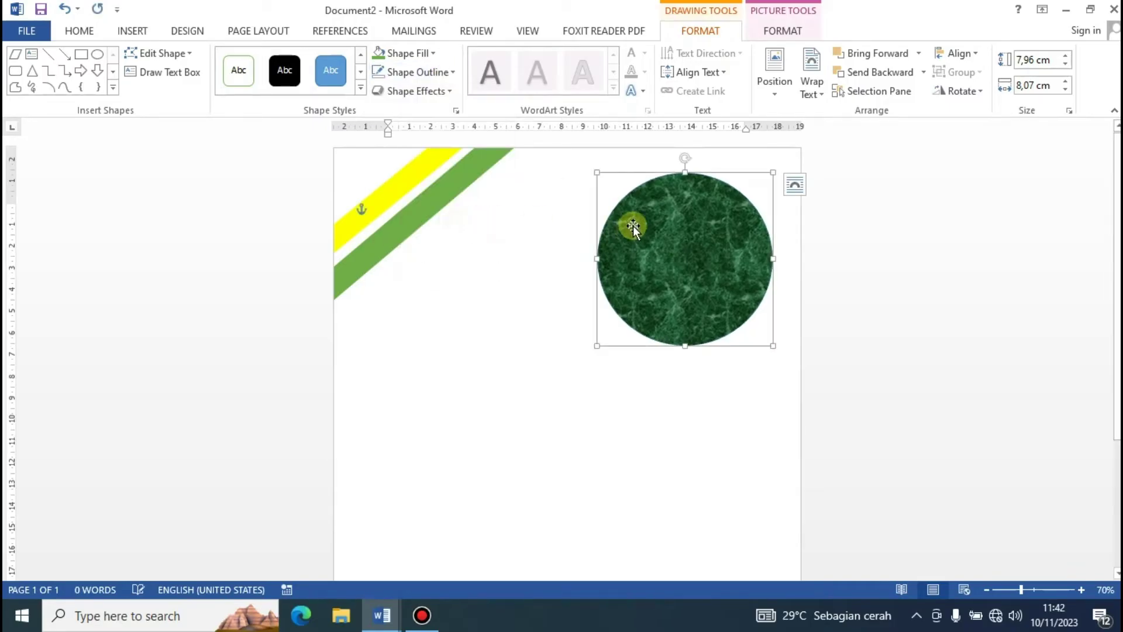
# - Enlarge the circle to about 9,86 × 9,7 cm and push it off the page's top-right corner
pyautogui.click(624, 217)
pyautogui.moveTo(687, 290); pyautogui.dragTo(736, 245)
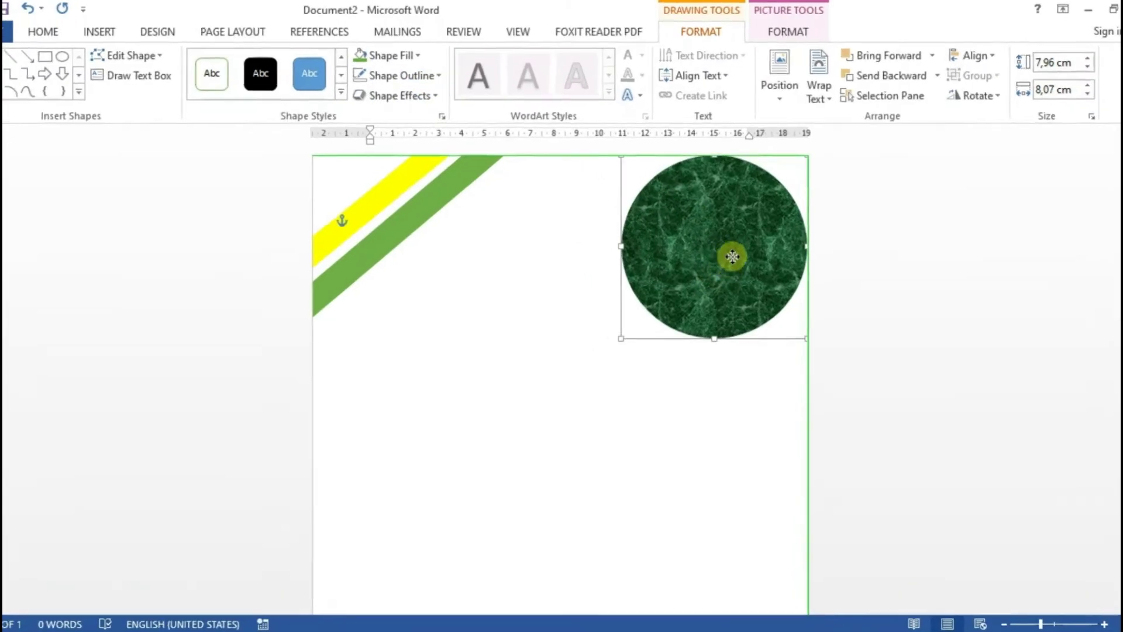
pyautogui.moveTo(632, 414); pyautogui.dragTo(541, 572)
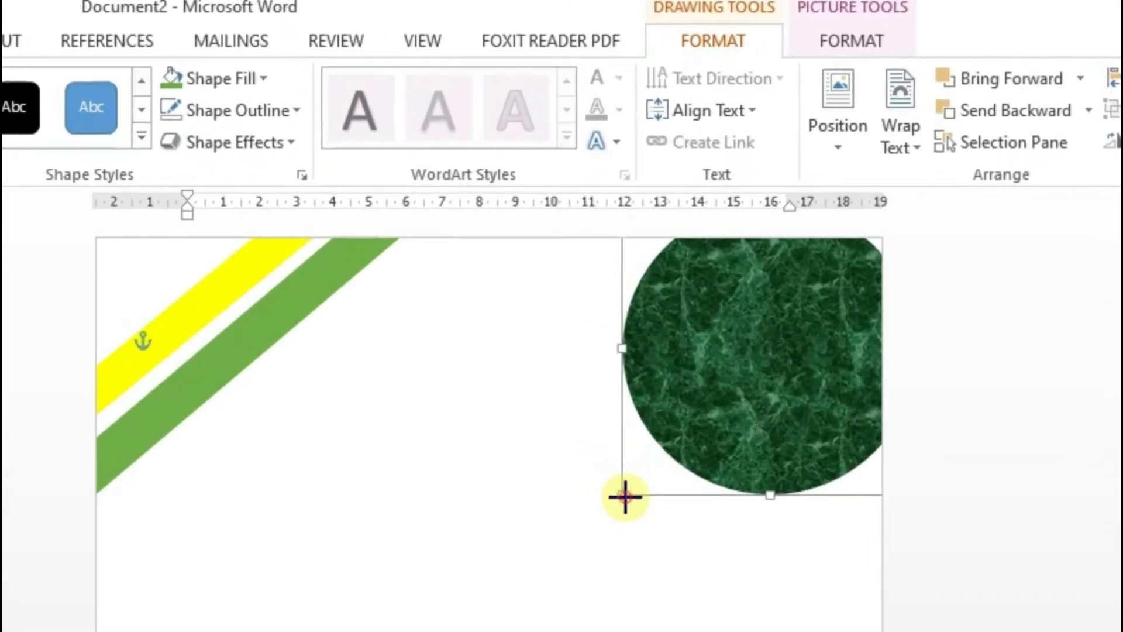
pyautogui.moveTo(747, 416); pyautogui.dragTo(851, 345)
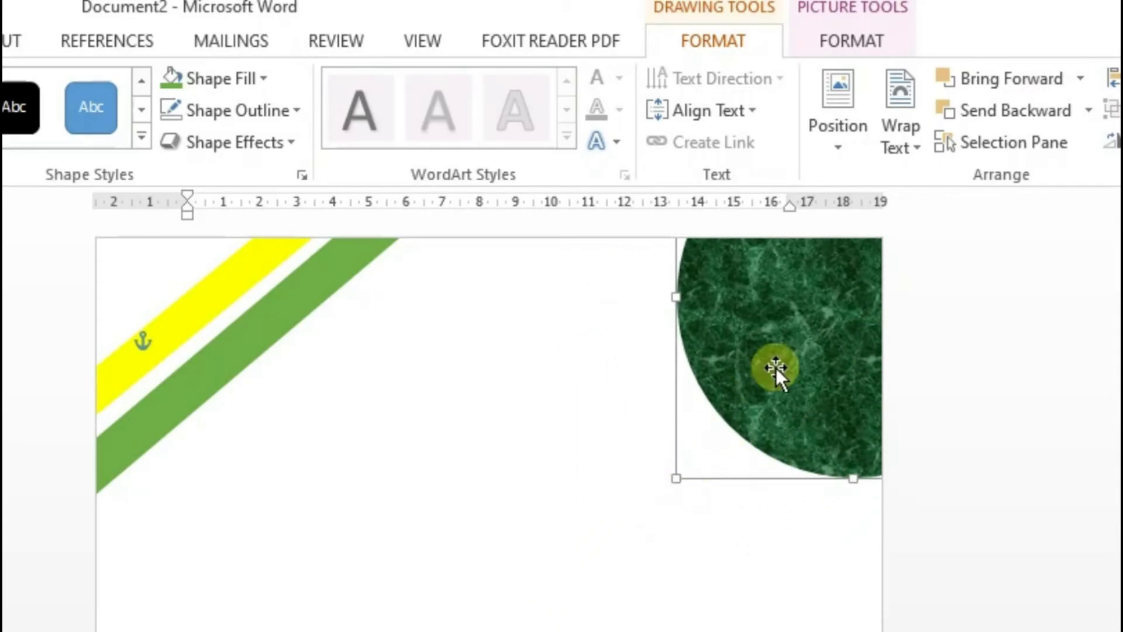
pyautogui.moveTo(777, 371); pyautogui.dragTo(788, 369)
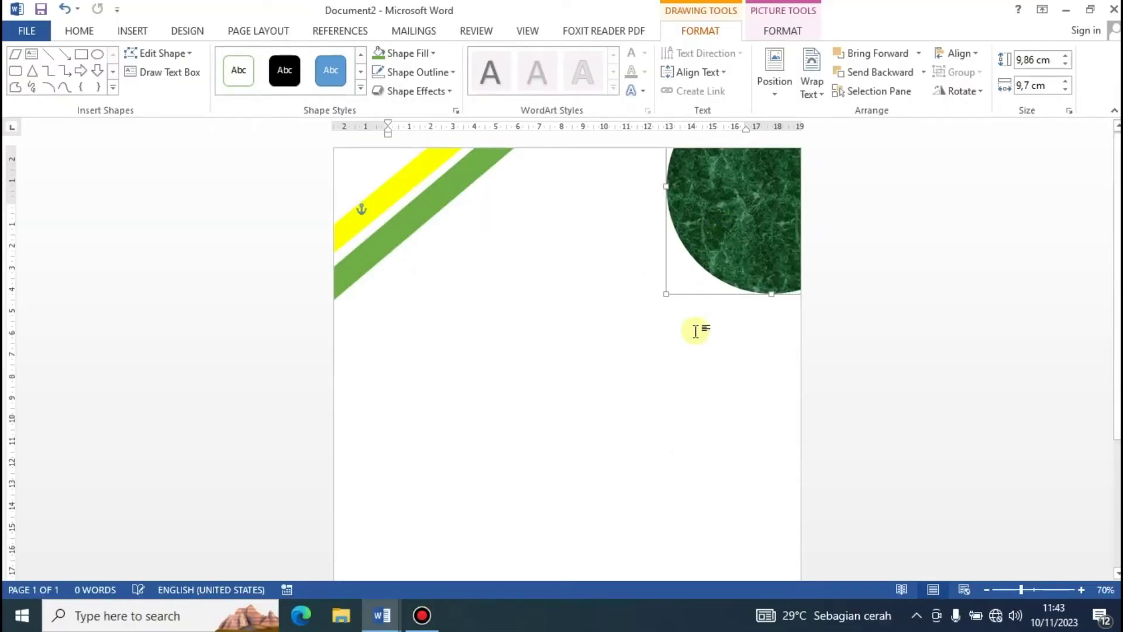
pyautogui.click(684, 329)
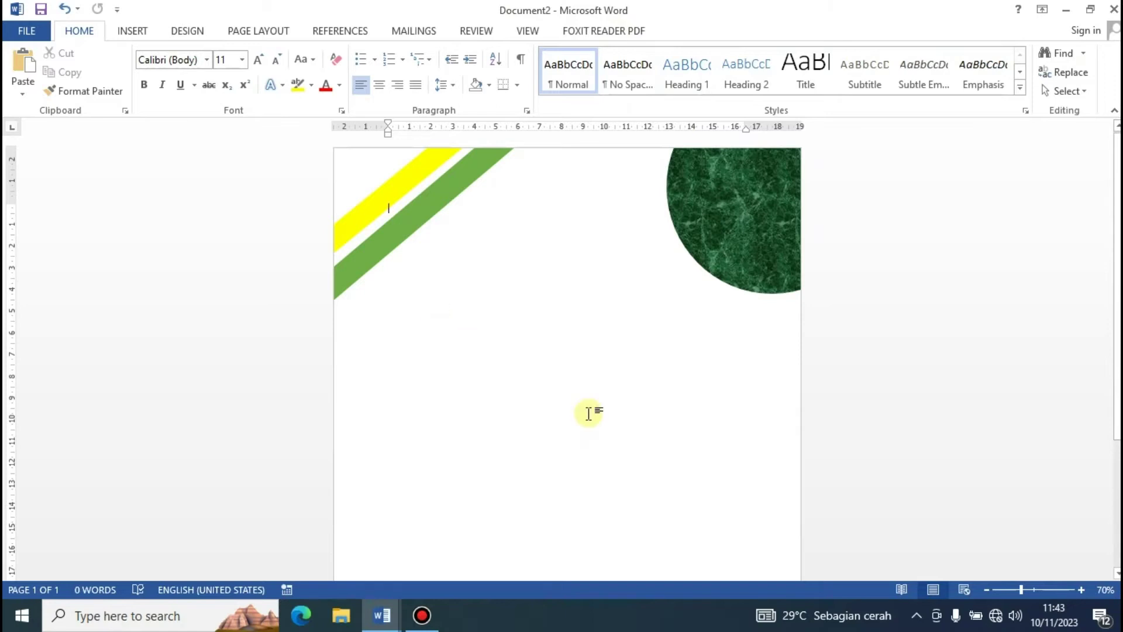
# - Draw a right triangle on the lower part of the page
pyautogui.scroll(-1, 588, 414)
pyautogui.scroll(-1, 588, 414)
pyautogui.scroll(-1, 589, 414)
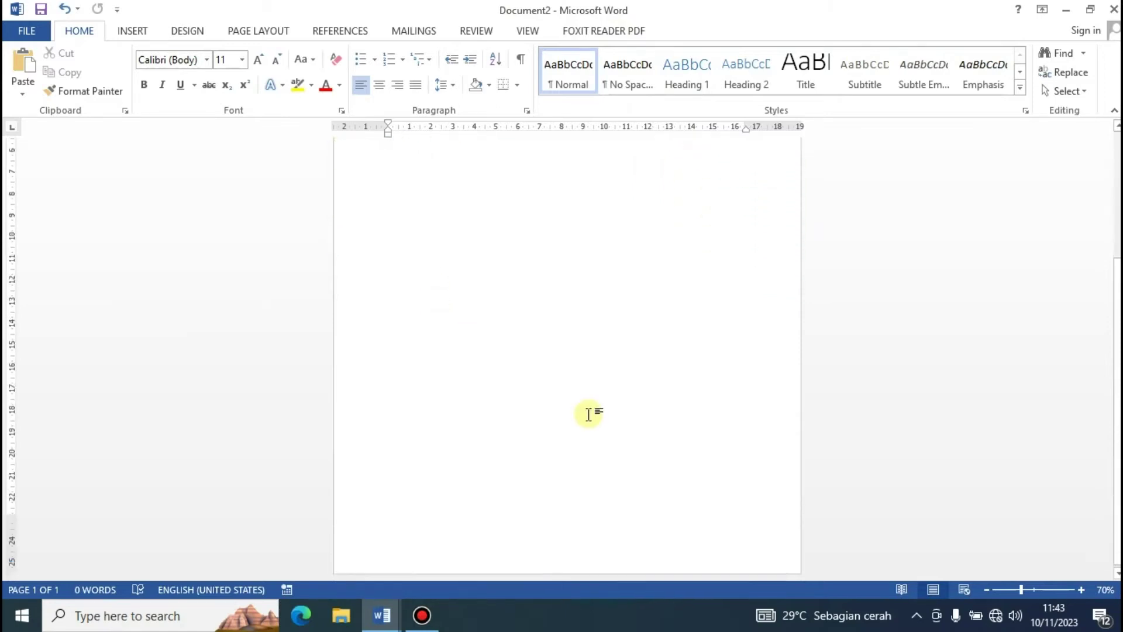
pyautogui.scroll(1, 588, 414)
pyautogui.scroll(2, 588, 414)
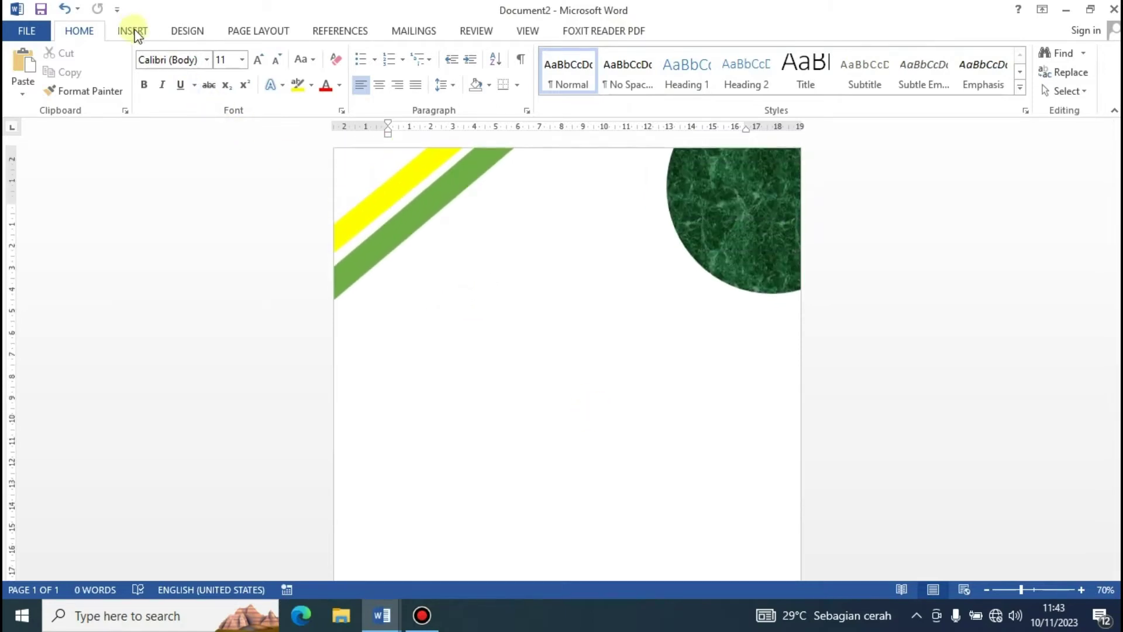
pyautogui.click(131, 32)
pyautogui.click(233, 89)
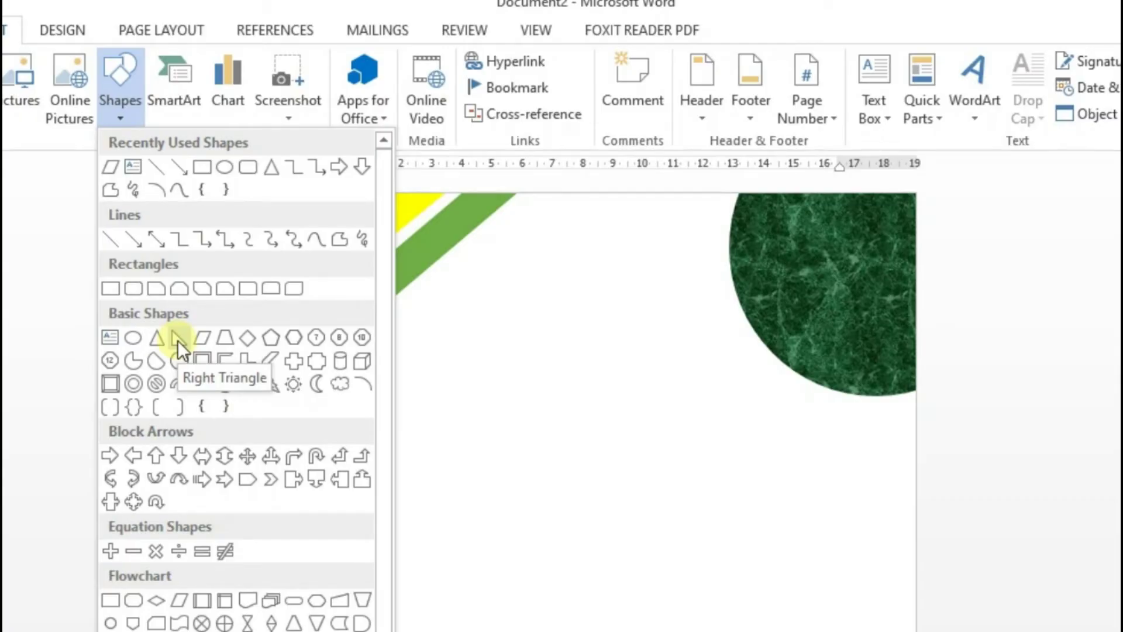
pyautogui.click(177, 339)
pyautogui.moveTo(399, 389)
pyautogui.mouseDown()
pyautogui.moveTo(560, 544)
pyautogui.moveTo(670, 629)
pyautogui.mouseUp()
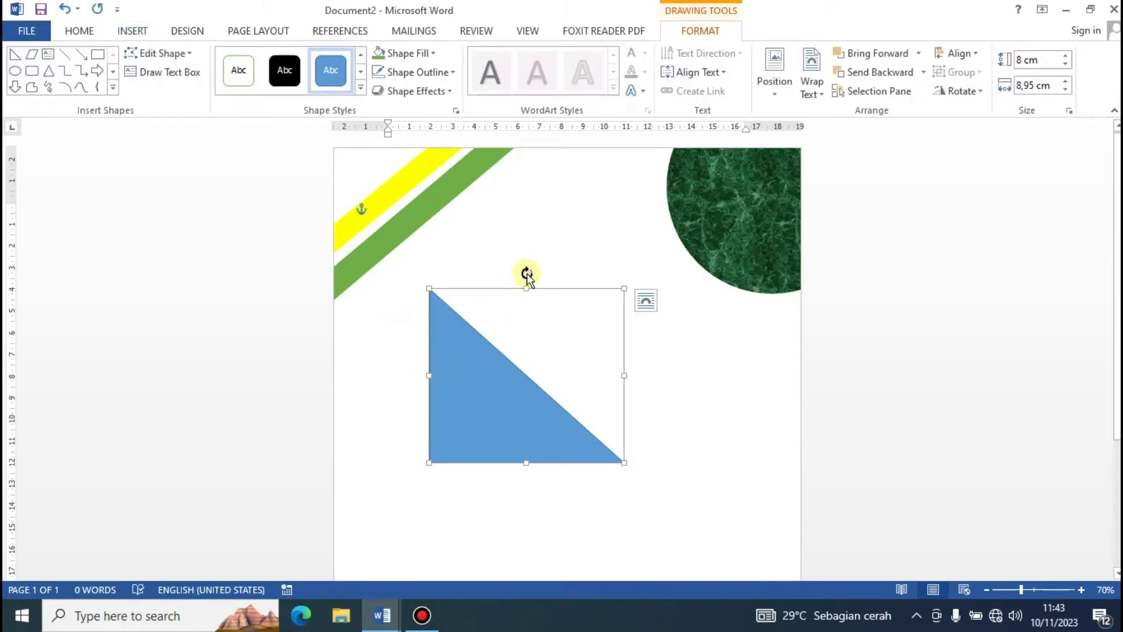
# - Rotate the triangle a quarter turn and fit it into the bottom-right corner at about 12,23 × 9,42 cm, zoomed to 50%
pyautogui.moveTo(527, 276); pyautogui.dragTo(431, 379)
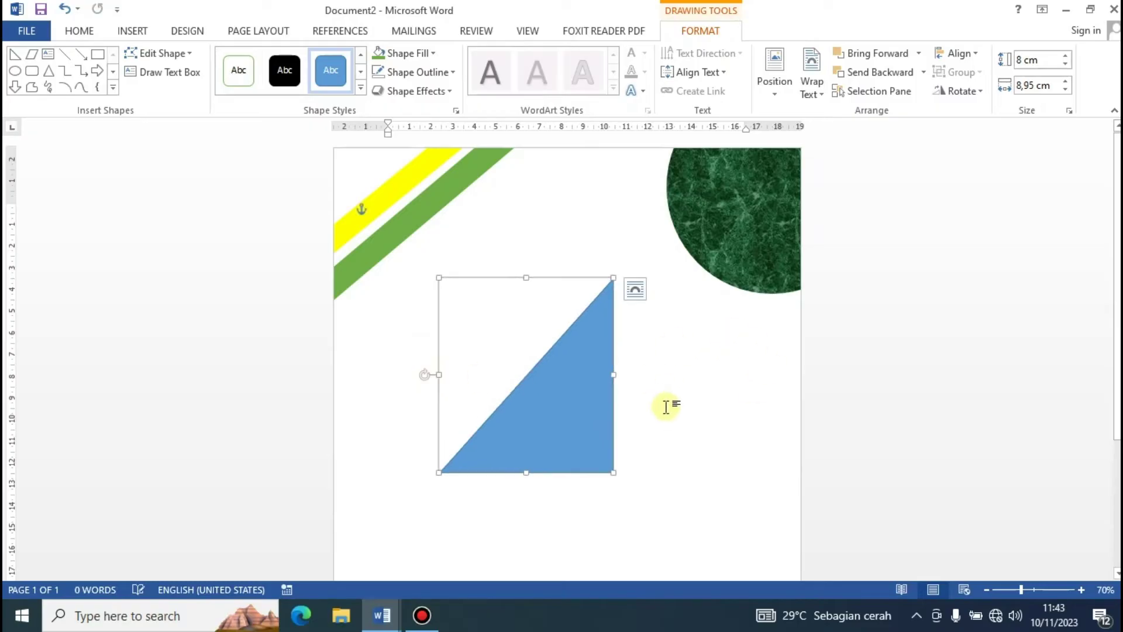
pyautogui.scroll(-4, 670, 410)
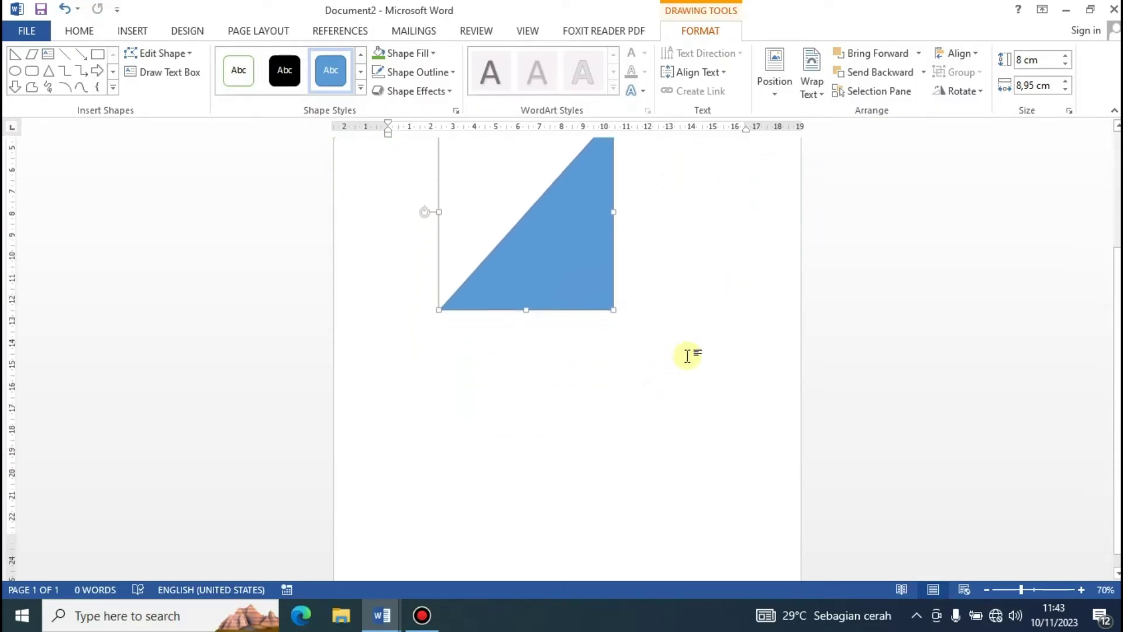
pyautogui.moveTo(572, 228); pyautogui.dragTo(770, 513)
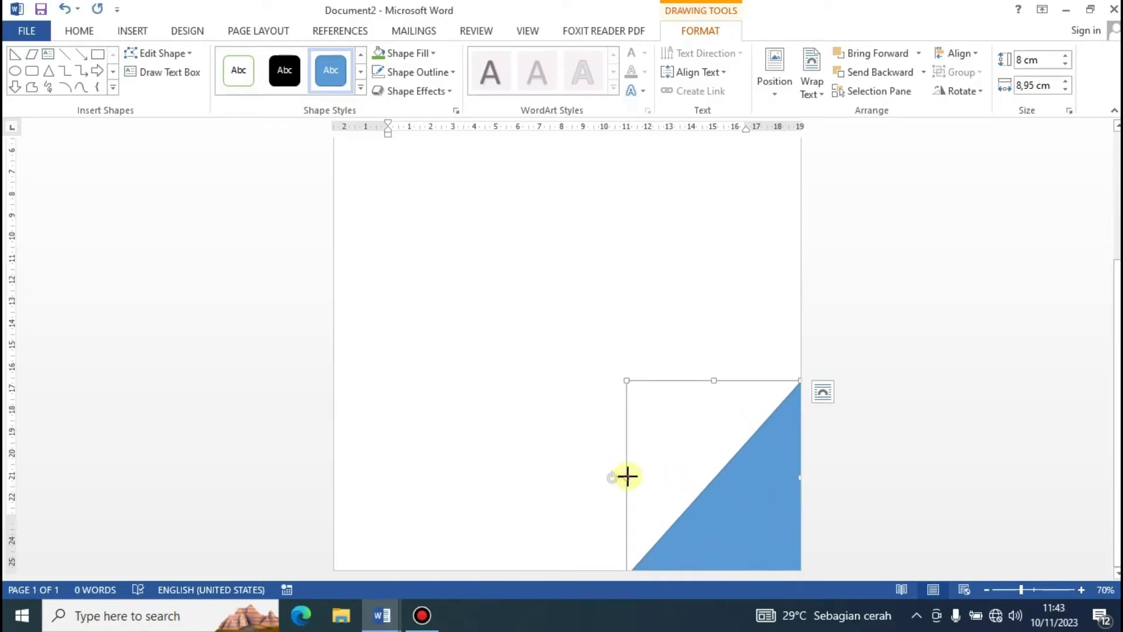
pyautogui.moveTo(627, 476); pyautogui.dragTo(551, 476)
pyautogui.scroll(2, 755, 435)
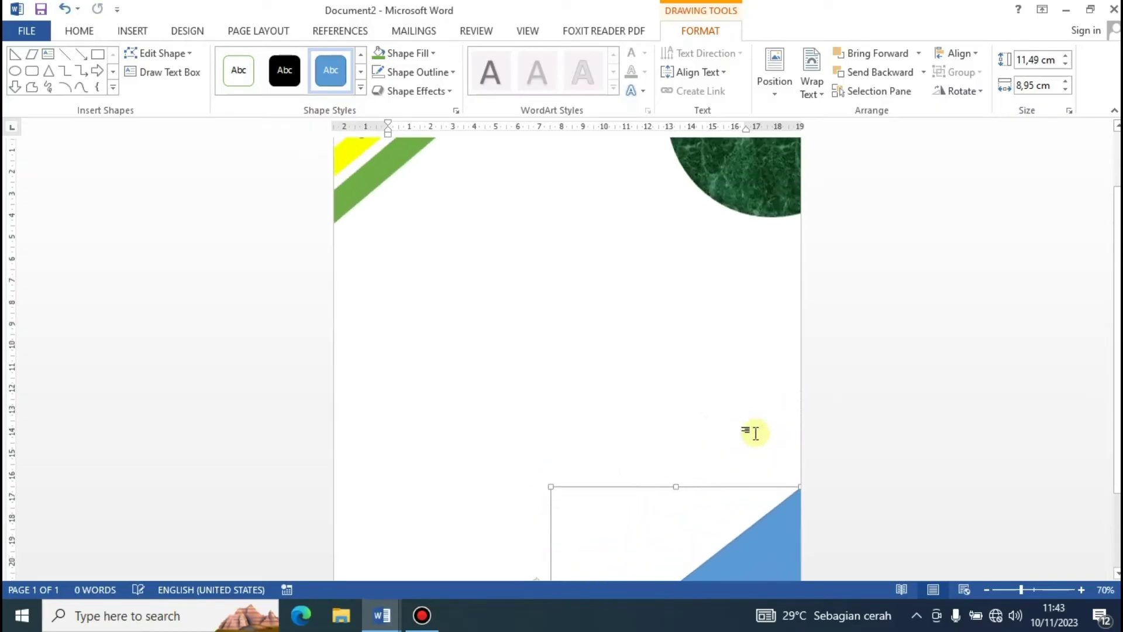
pyautogui.scroll(-1, 755, 433)
pyautogui.click(987, 590)
pyautogui.click(987, 590)
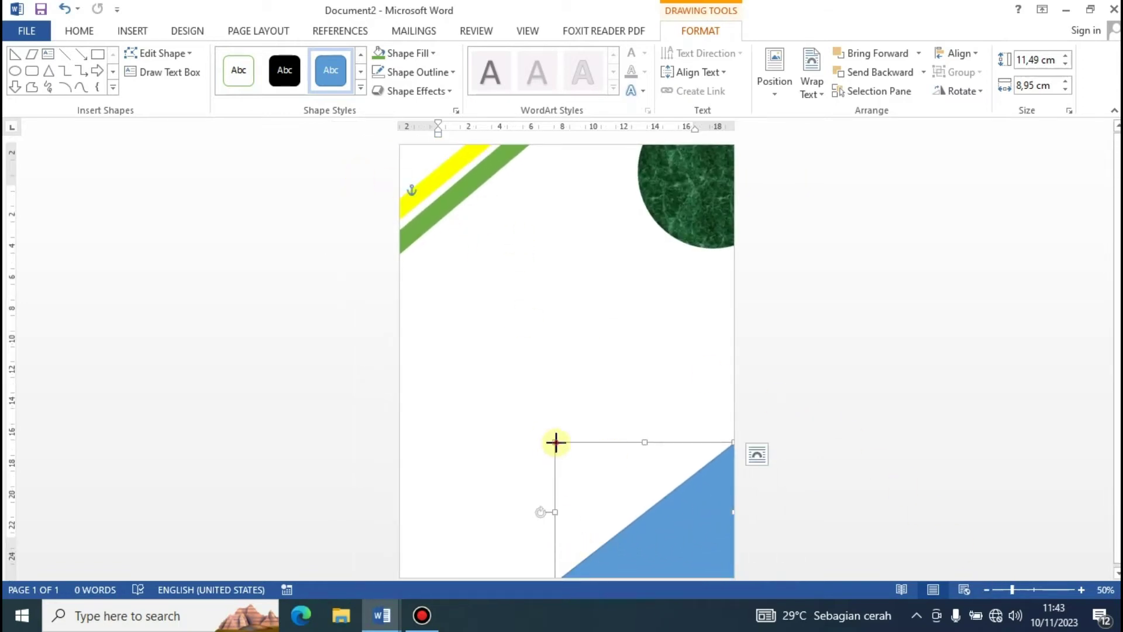
pyautogui.moveTo(554, 442); pyautogui.dragTo(544, 434)
pyautogui.moveTo(685, 517); pyautogui.dragTo(678, 519)
pyautogui.click(601, 388)
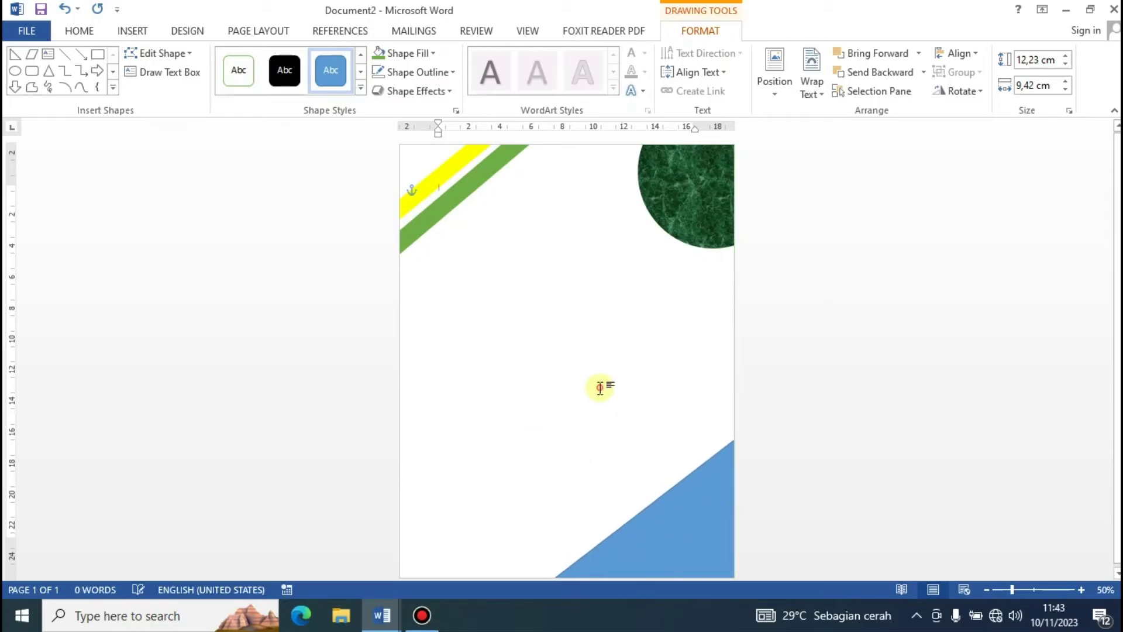
pyautogui.click(690, 567)
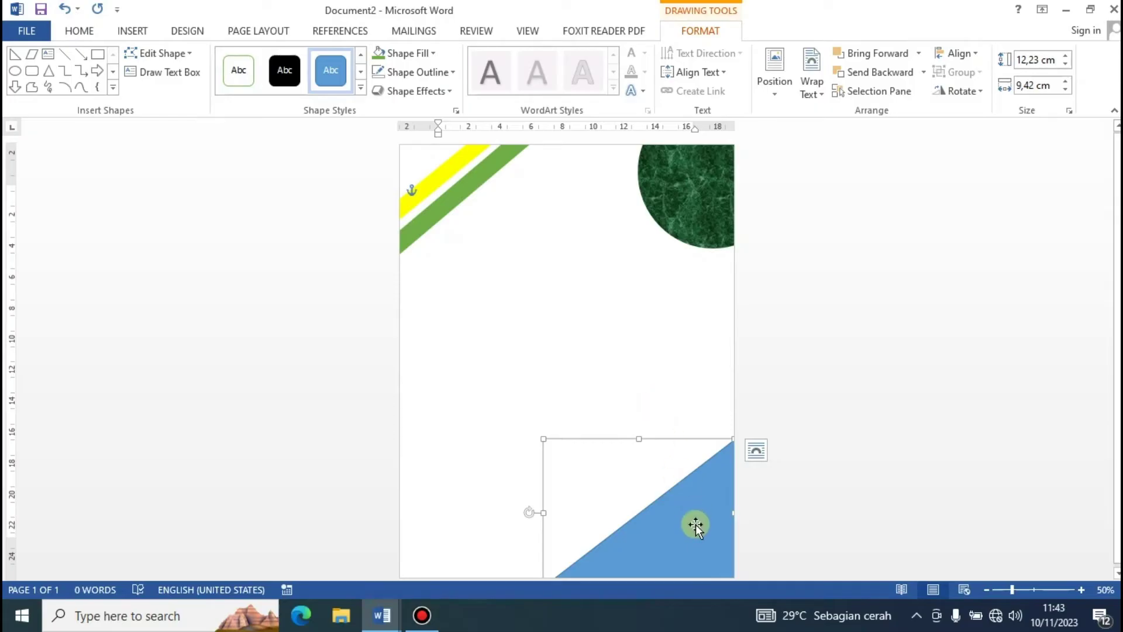
# - Fill the triangle with Green, Accent 6 and give it a white 6 pt outline
pyautogui.click(420, 56)
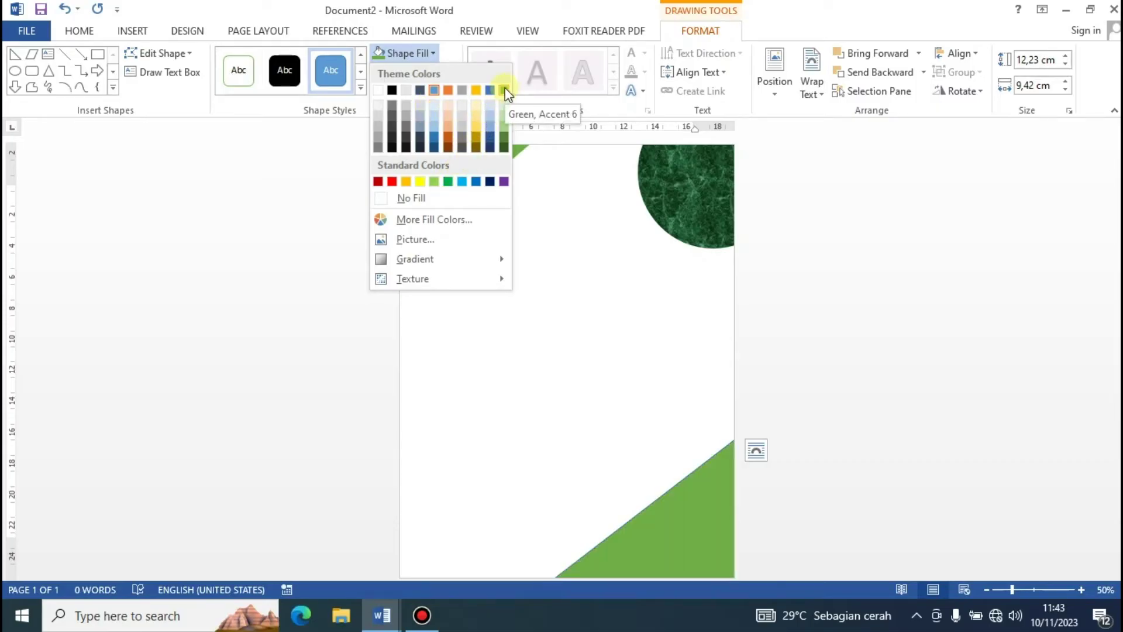
pyautogui.click(507, 136)
pyautogui.click(439, 72)
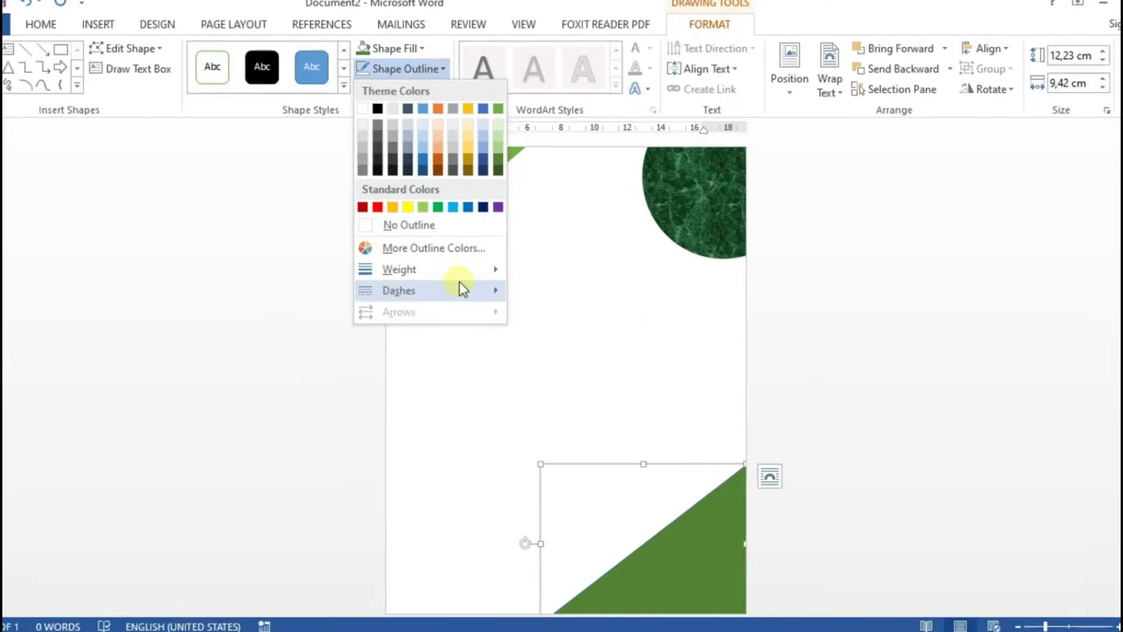
pyautogui.moveTo(324, 337)
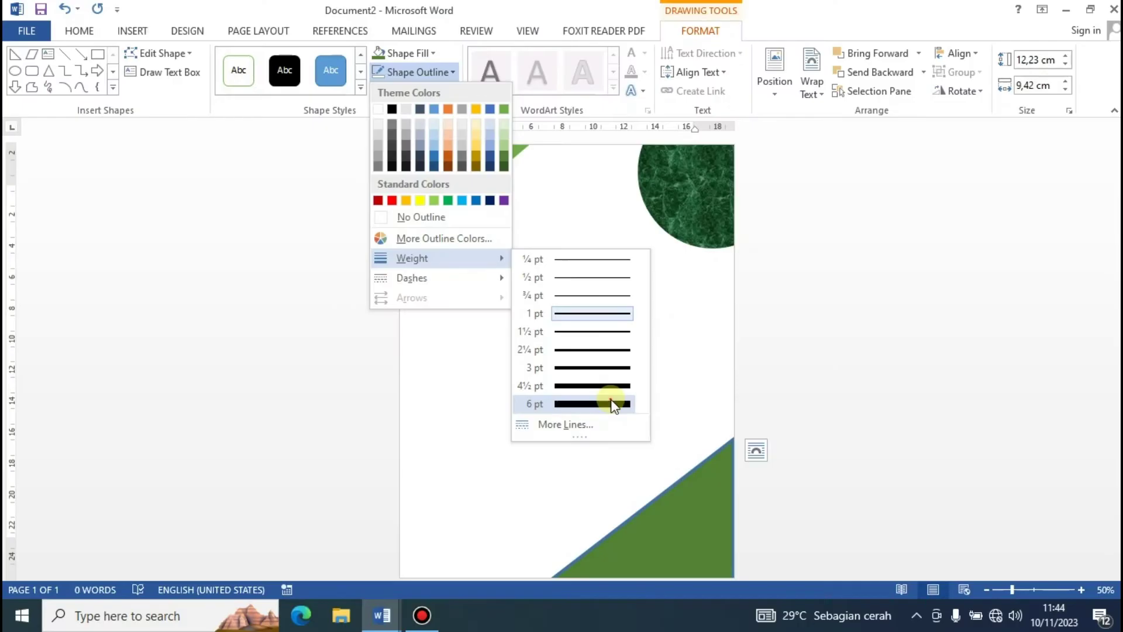
pyautogui.click(632, 562)
pyautogui.click(392, 53)
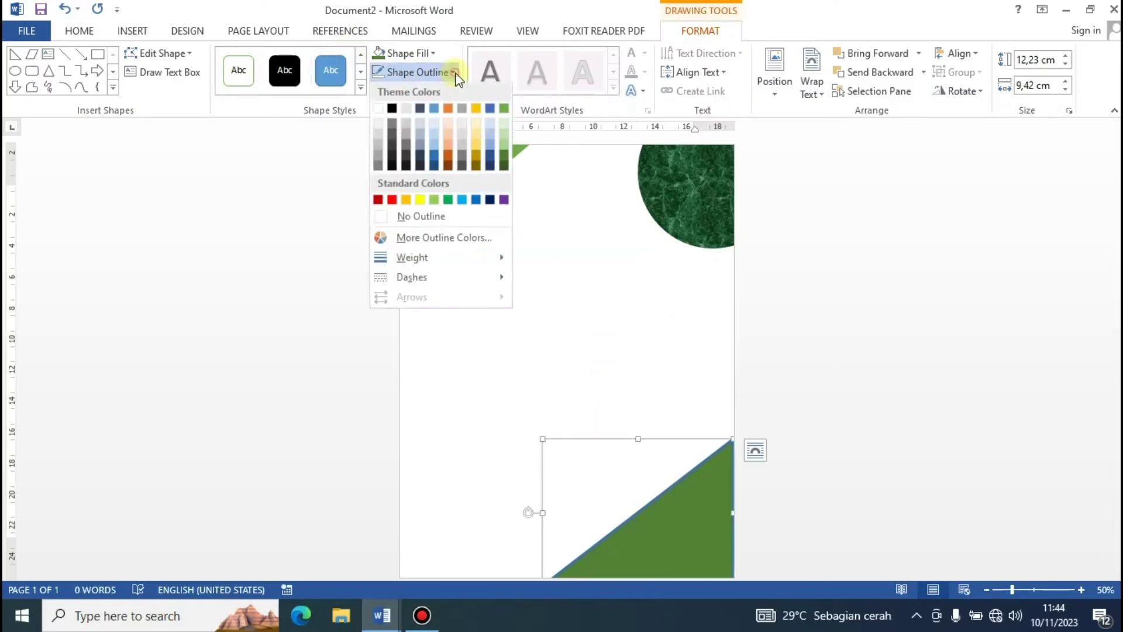
pyautogui.click(378, 109)
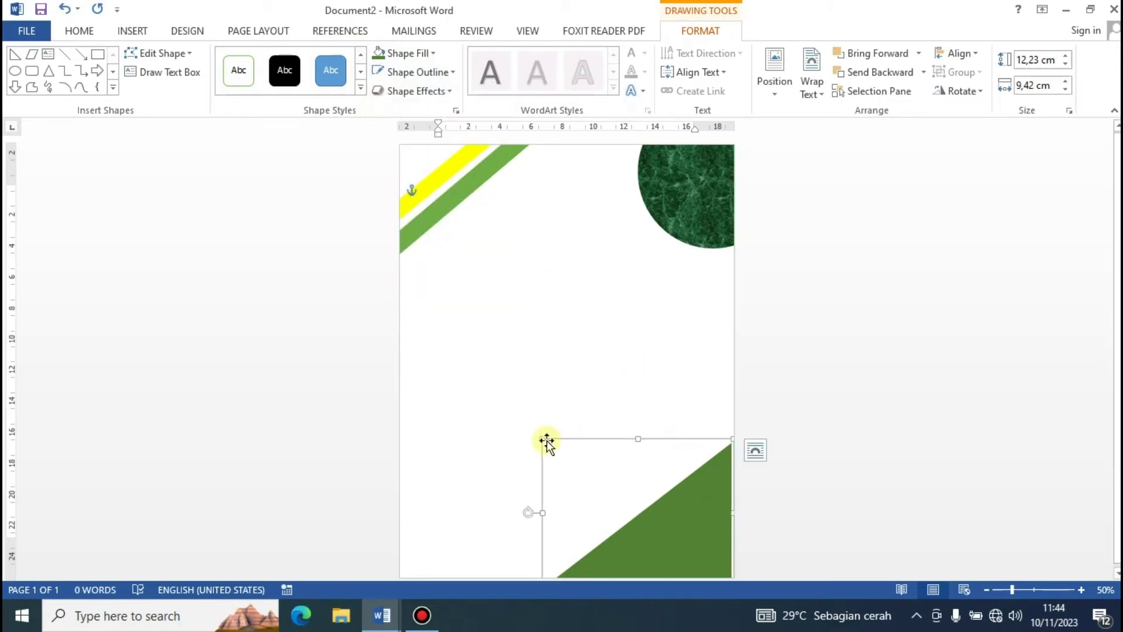
# - Stretch the green triangle flush to the page's right edge
pyautogui.moveTo(544, 515); pyautogui.dragTo(523, 515)
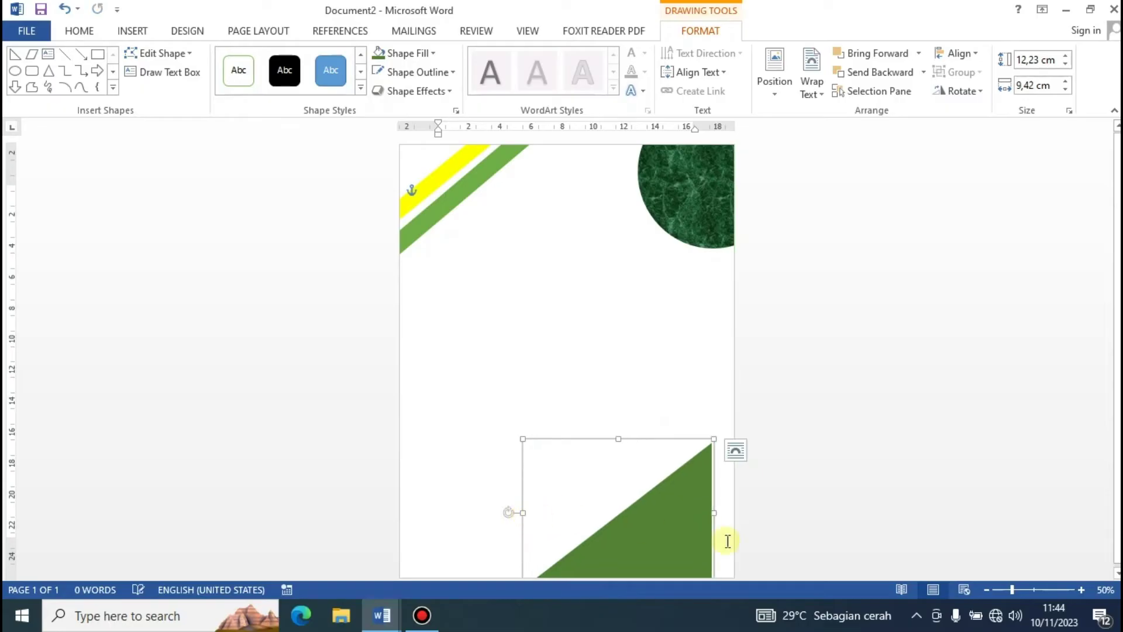
pyautogui.moveTo(716, 518); pyautogui.dragTo(735, 513)
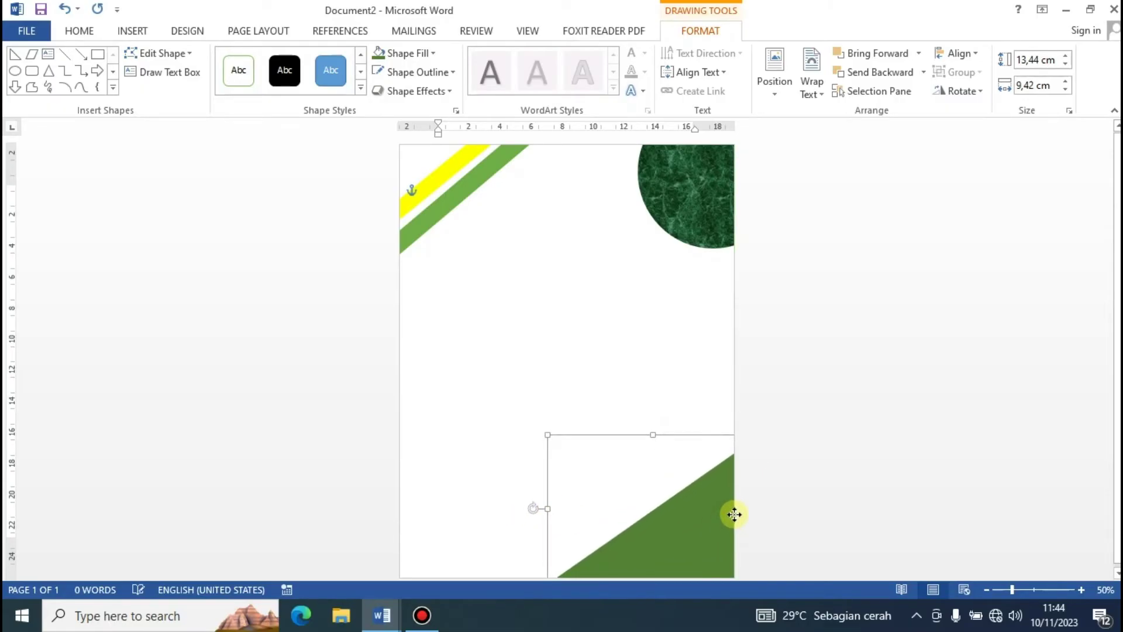
pyautogui.click(613, 287)
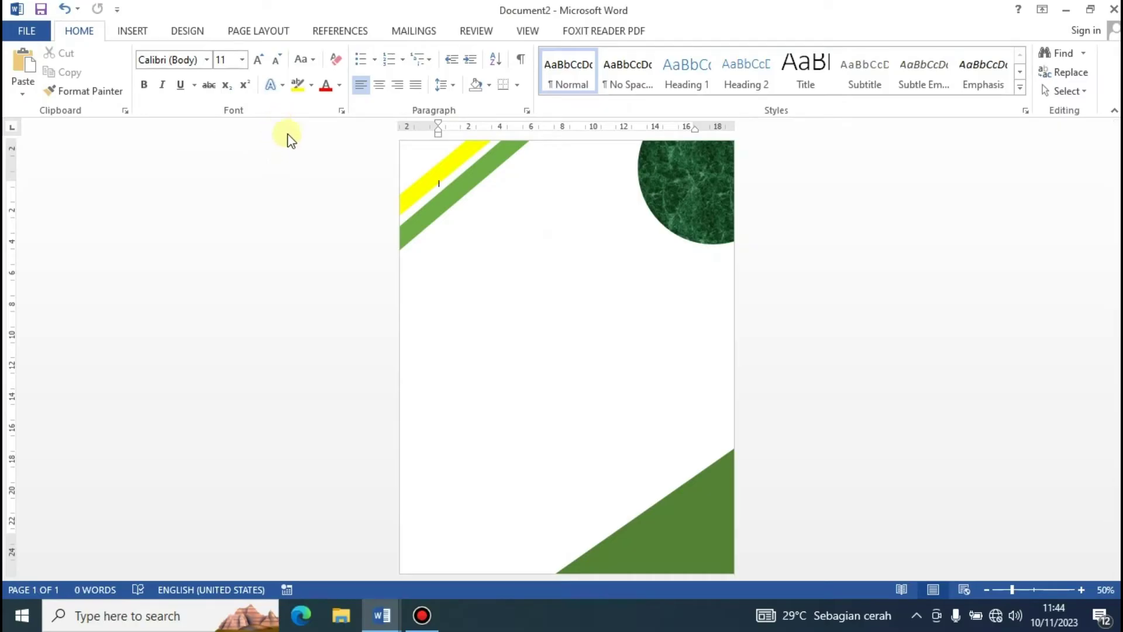
pyautogui.click(383, 617)
# - Draw a wide blue rectangle across the lower part of the page
pyautogui.click(133, 31)
pyautogui.click(228, 93)
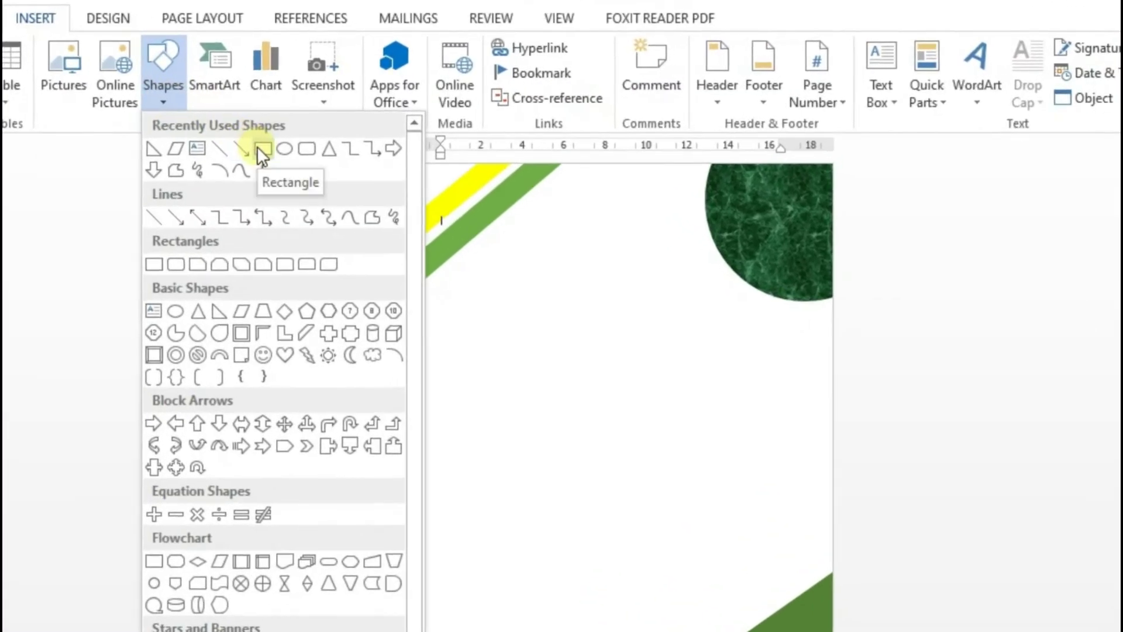
pyautogui.click(262, 149)
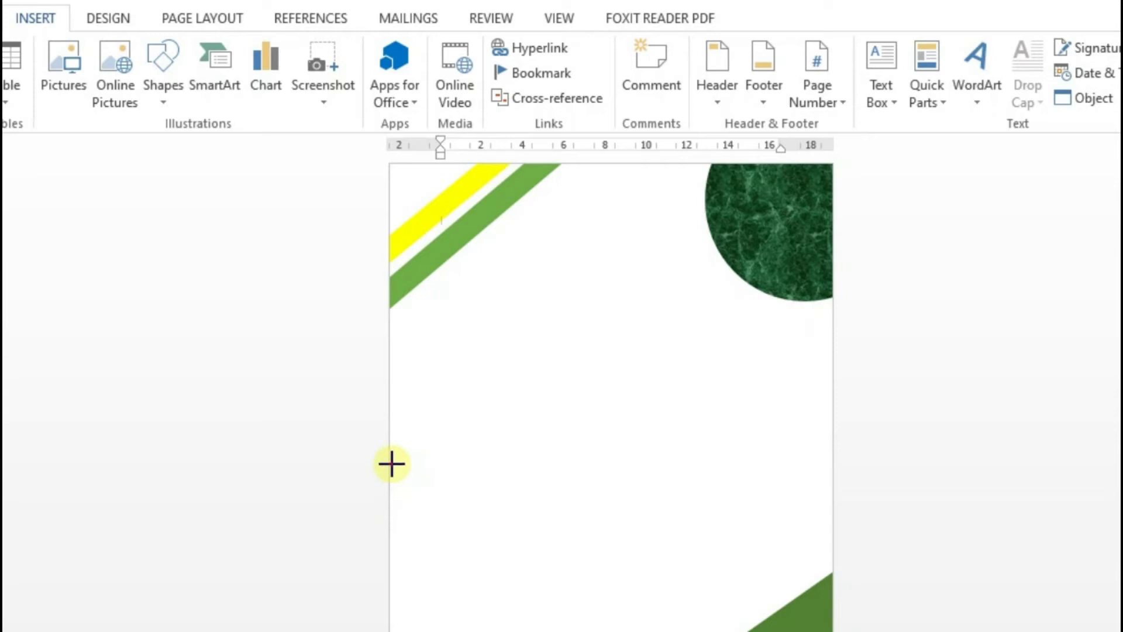
pyautogui.moveTo(392, 464)
pyautogui.mouseDown()
pyautogui.moveTo(848, 562)
pyautogui.moveTo(834, 563)
pyautogui.mouseUp()
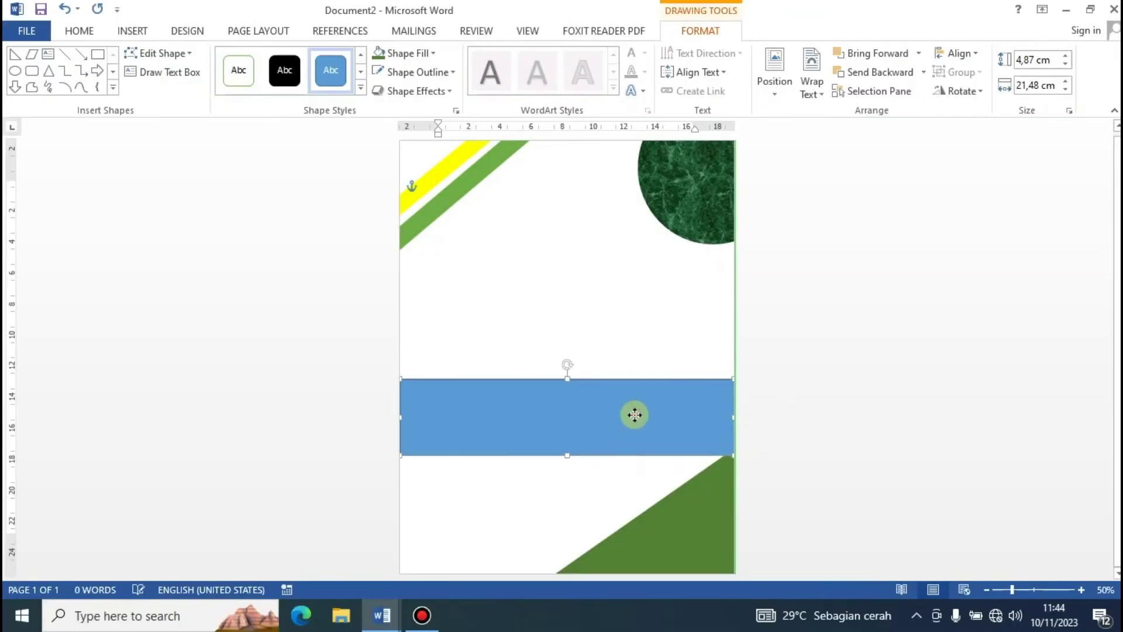
pyautogui.moveTo(635, 415); pyautogui.dragTo(626, 473)
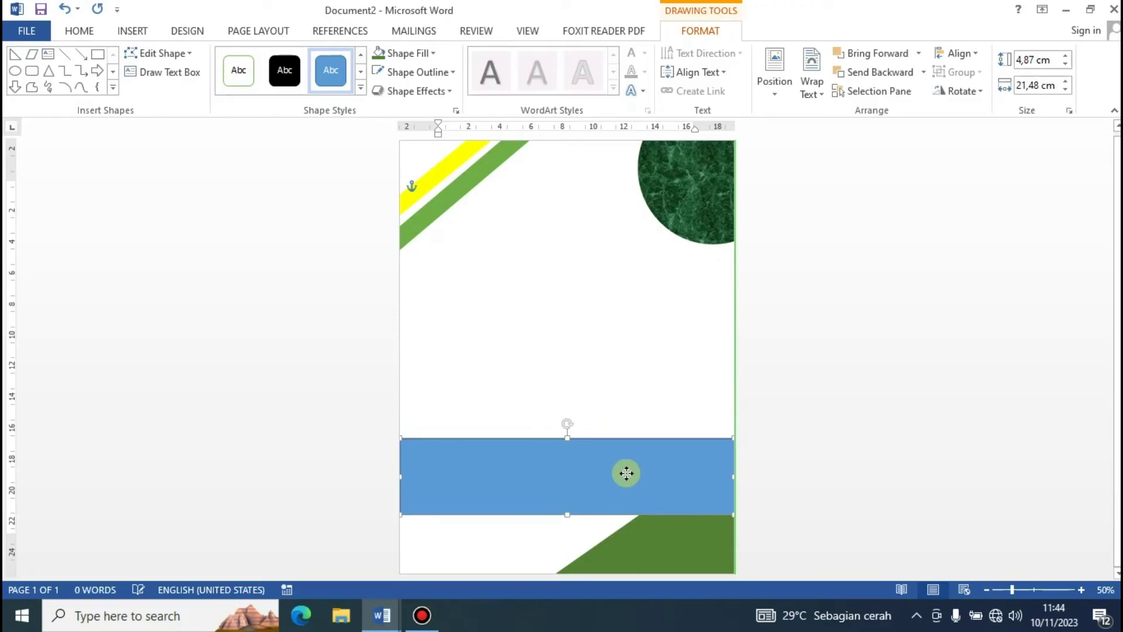
# - Send the rectangle behind the green triangle, make the triangle taller, and adjust the band's position
pyautogui.rightClick(625, 473)
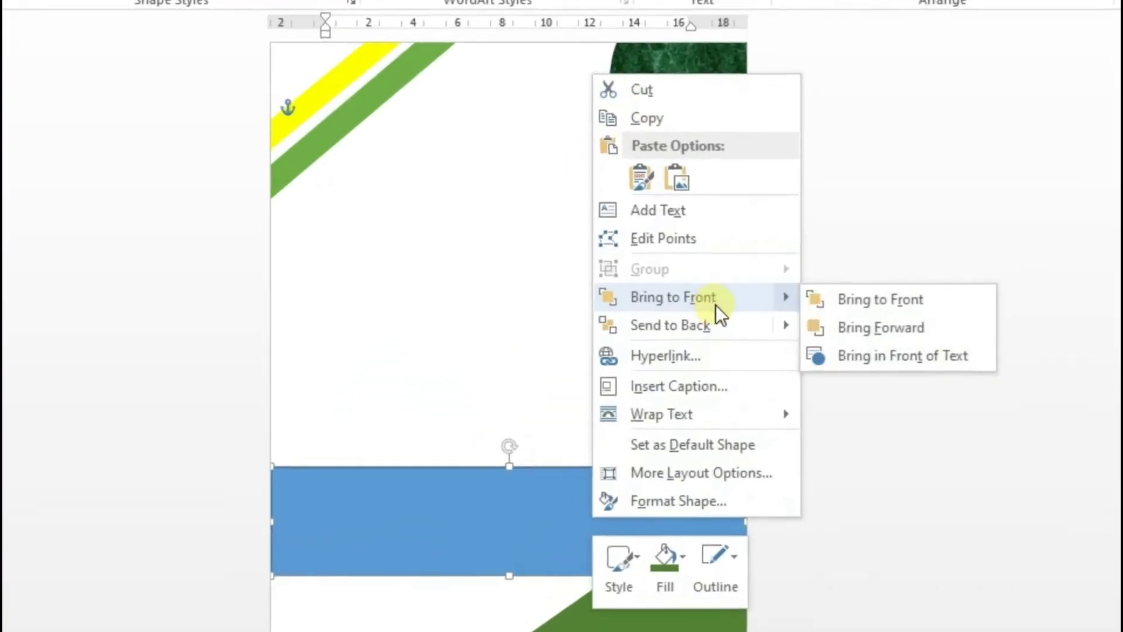
pyautogui.moveTo(662, 314)
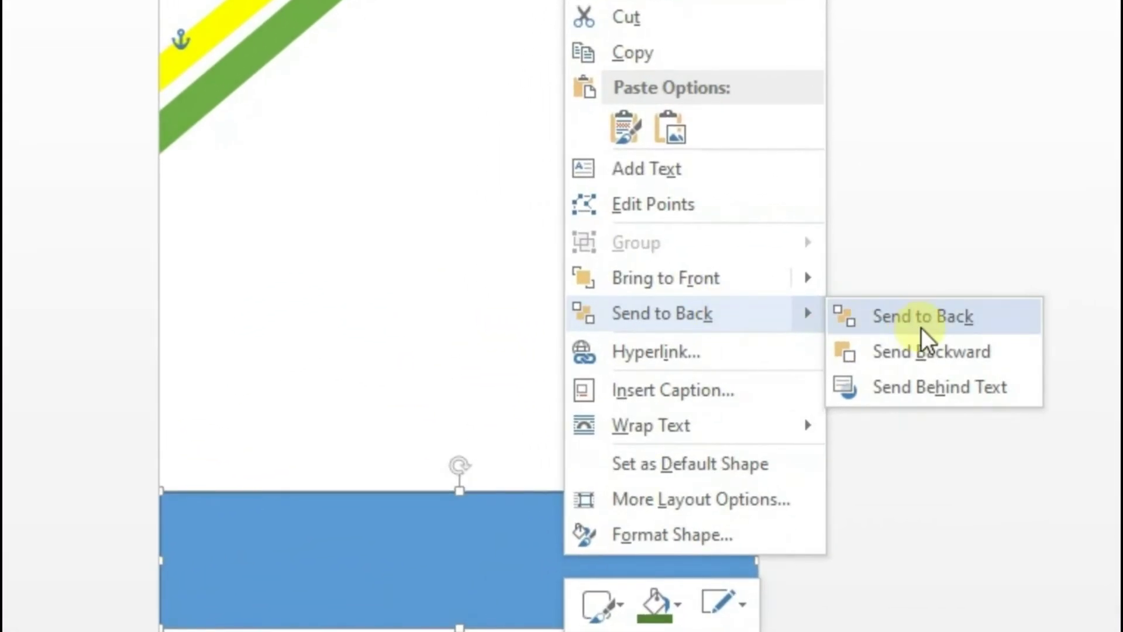
pyautogui.click(873, 318)
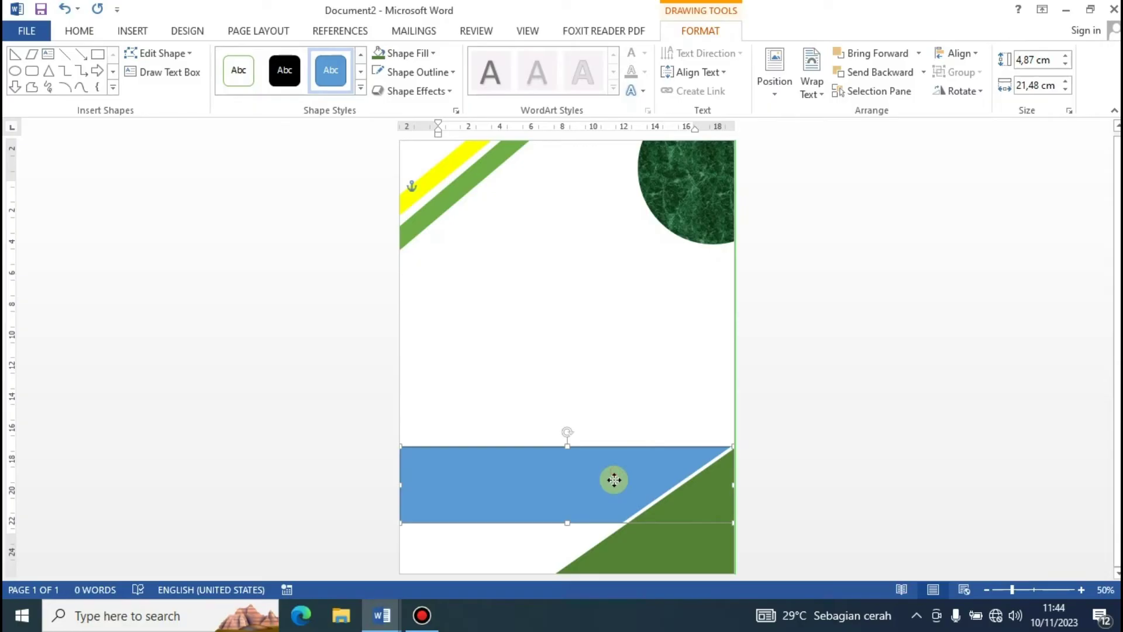
pyautogui.moveTo(613, 482); pyautogui.dragTo(612, 481)
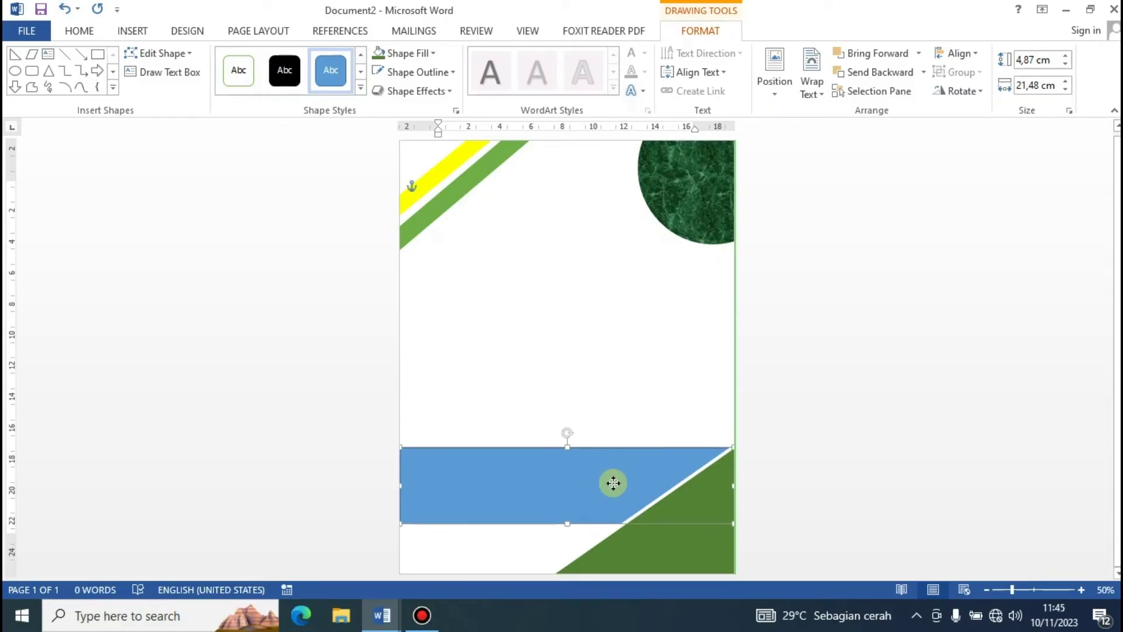
pyautogui.click(677, 534)
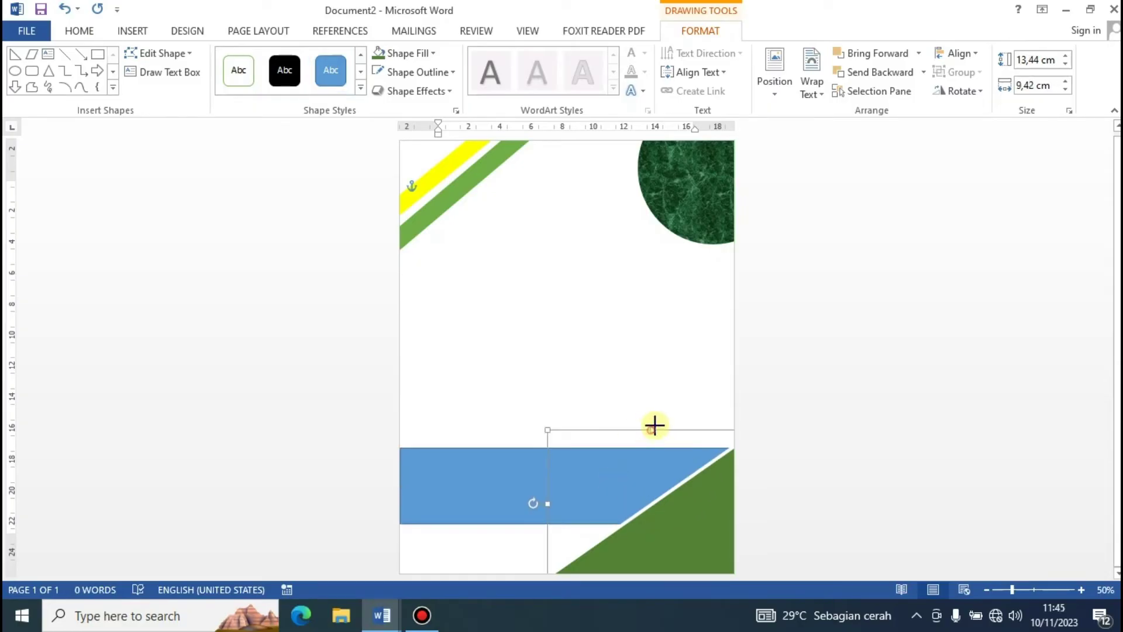
pyautogui.moveTo(651, 430); pyautogui.dragTo(658, 418)
pyautogui.moveTo(521, 475); pyautogui.dragTo(518, 462)
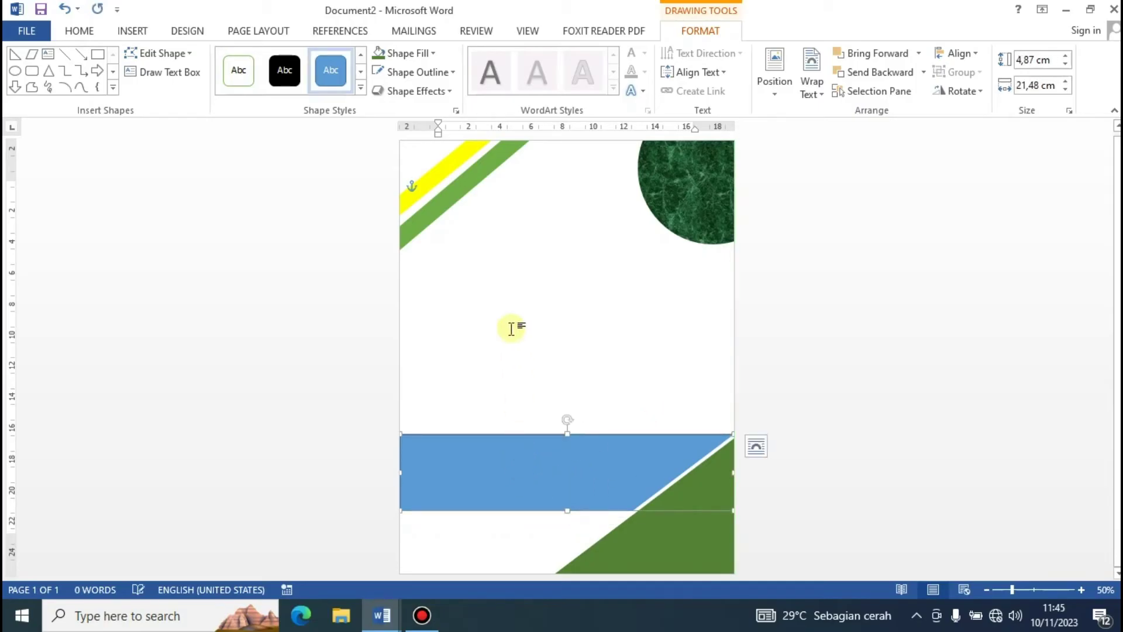
# - Remove the outline from the blue band
pyautogui.click(382, 615)
pyautogui.click(641, 359)
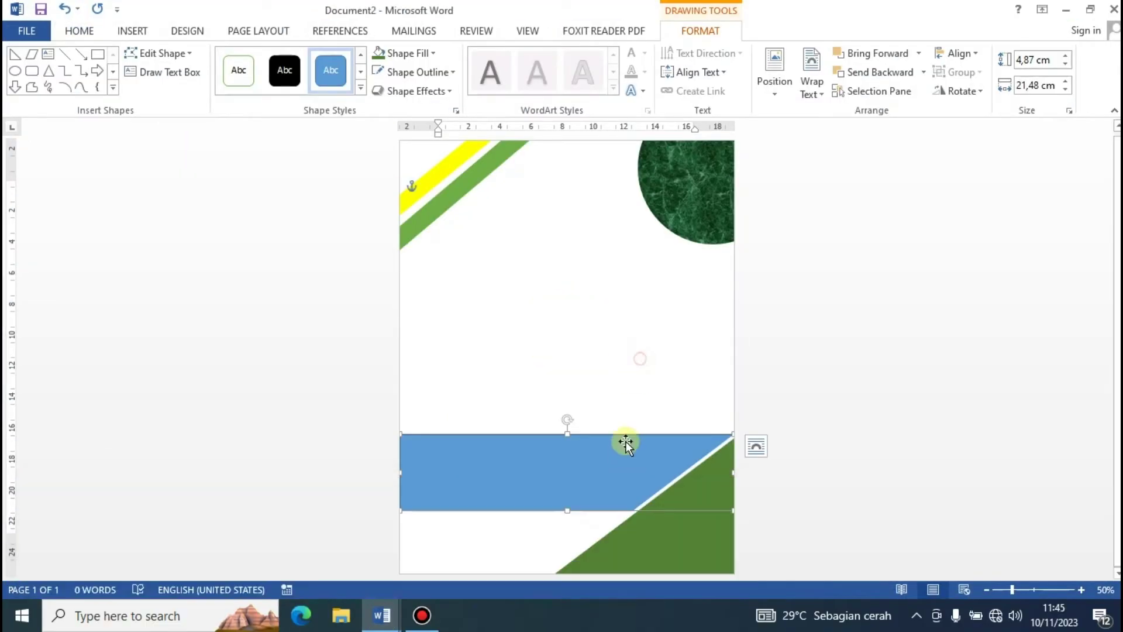
pyautogui.click(417, 71)
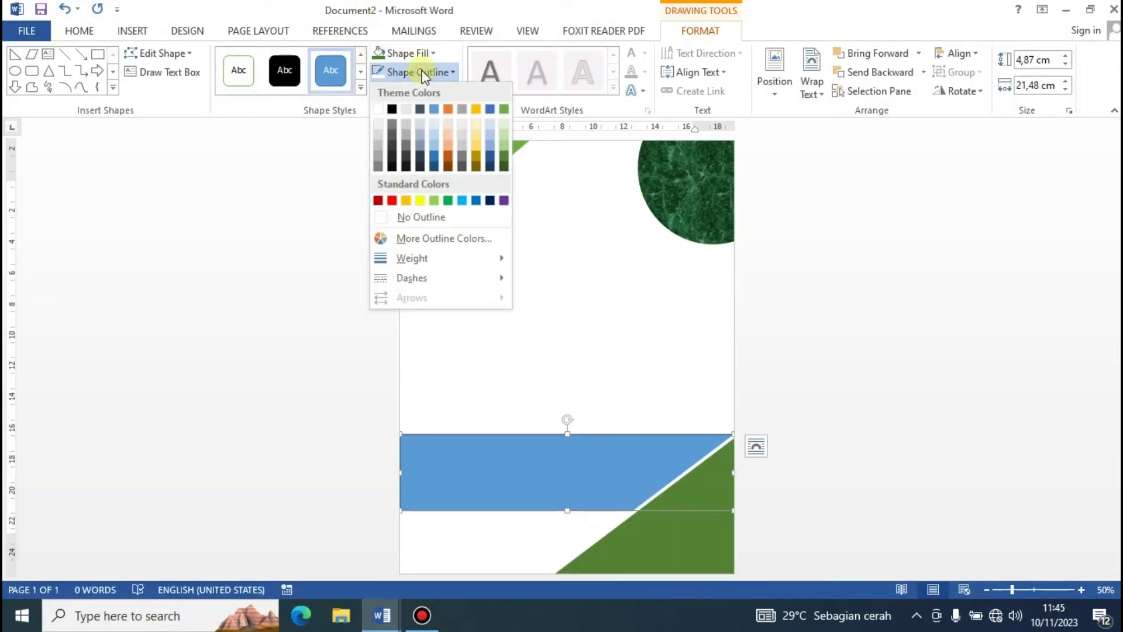
pyautogui.click(440, 221)
pyautogui.click(599, 292)
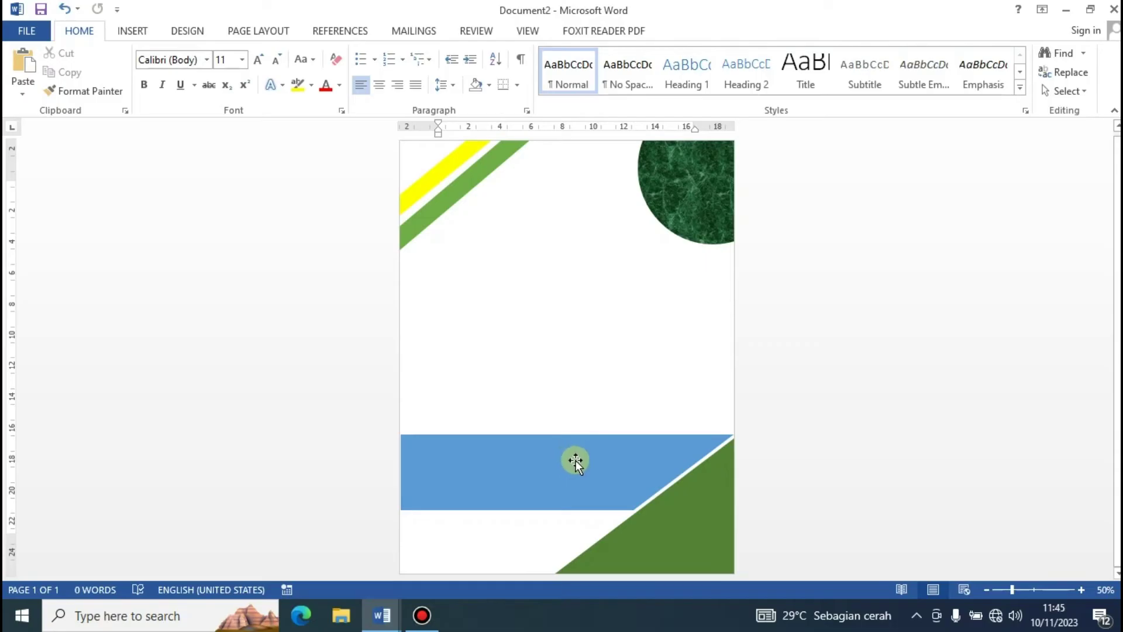
# - Draw a horizontal line near the page top, coloured black at 4½ pt weight
pyautogui.click(149, 38)
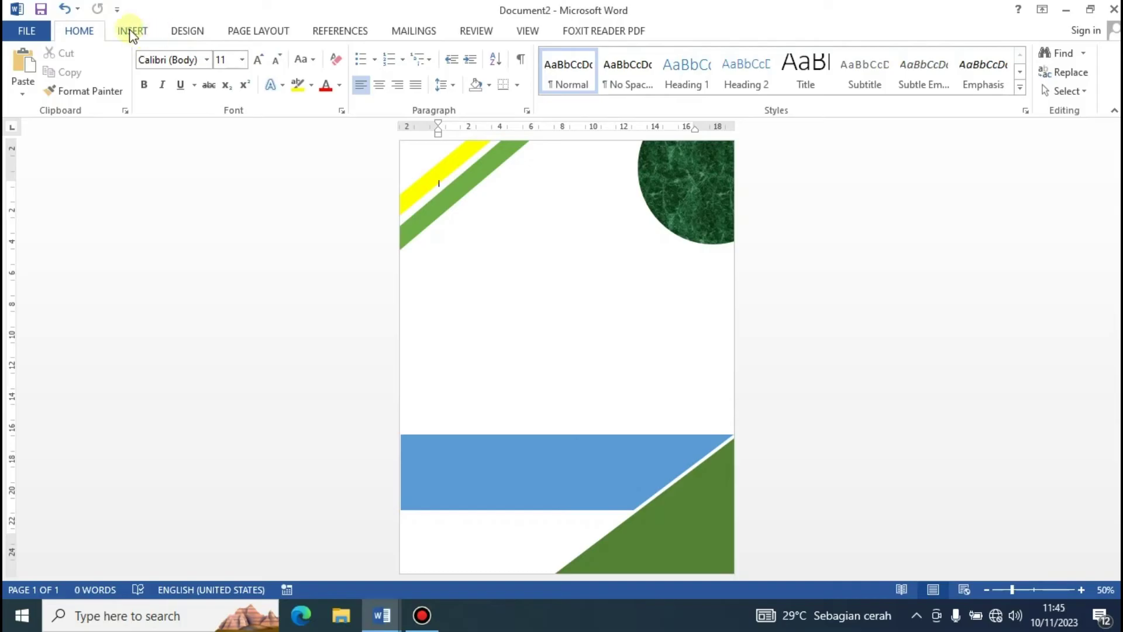
pyautogui.click(230, 82)
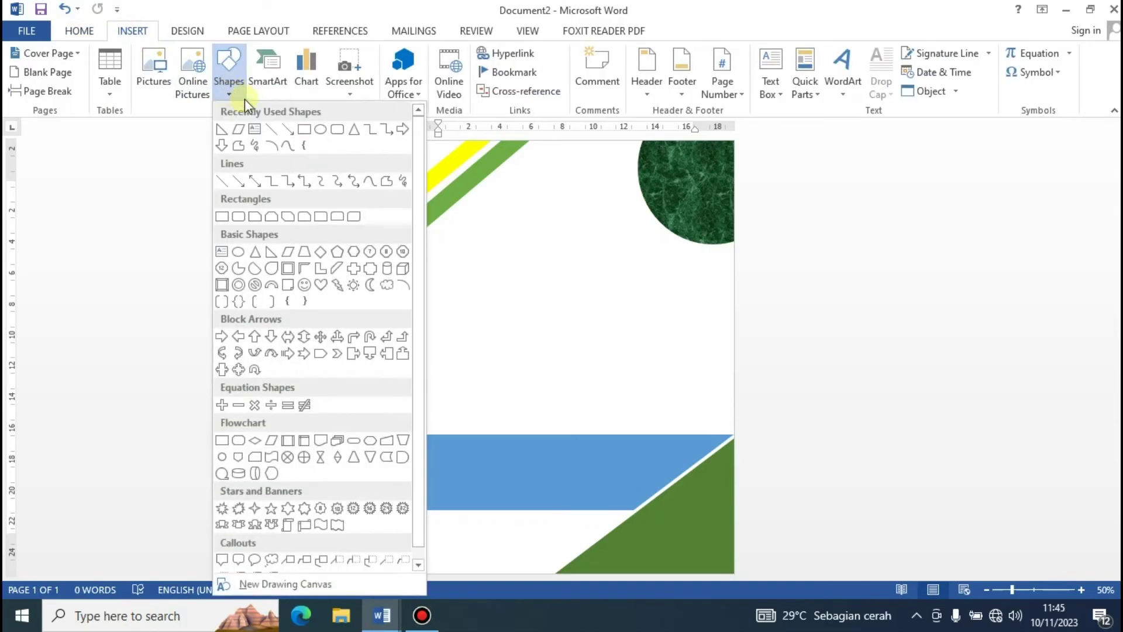
pyautogui.click(272, 131)
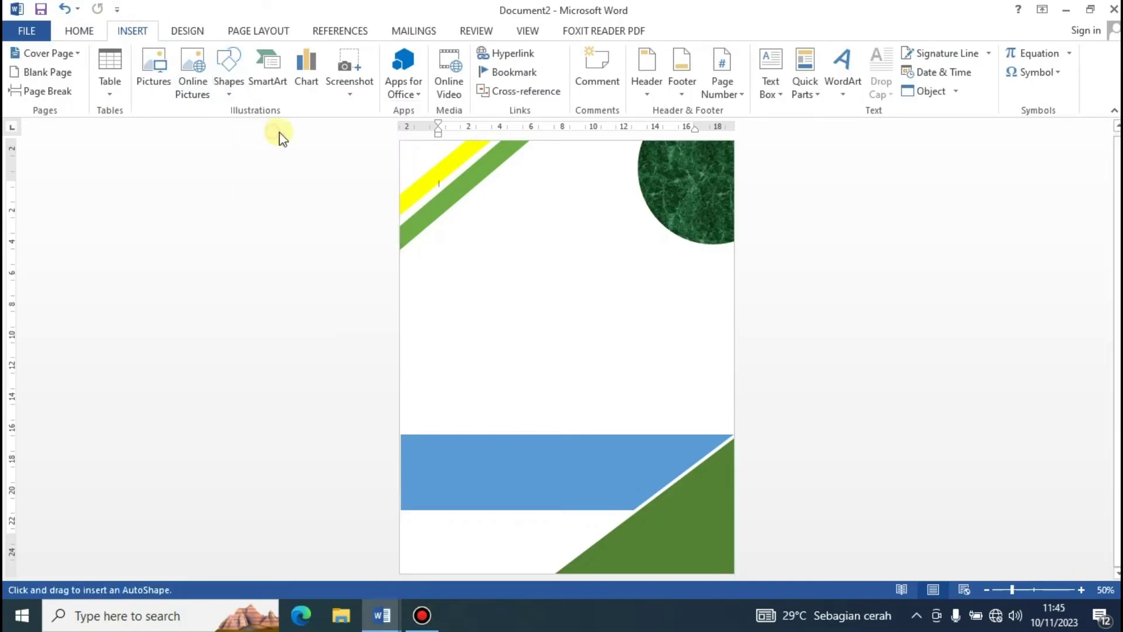
pyautogui.moveTo(477, 194); pyautogui.dragTo(631, 194)
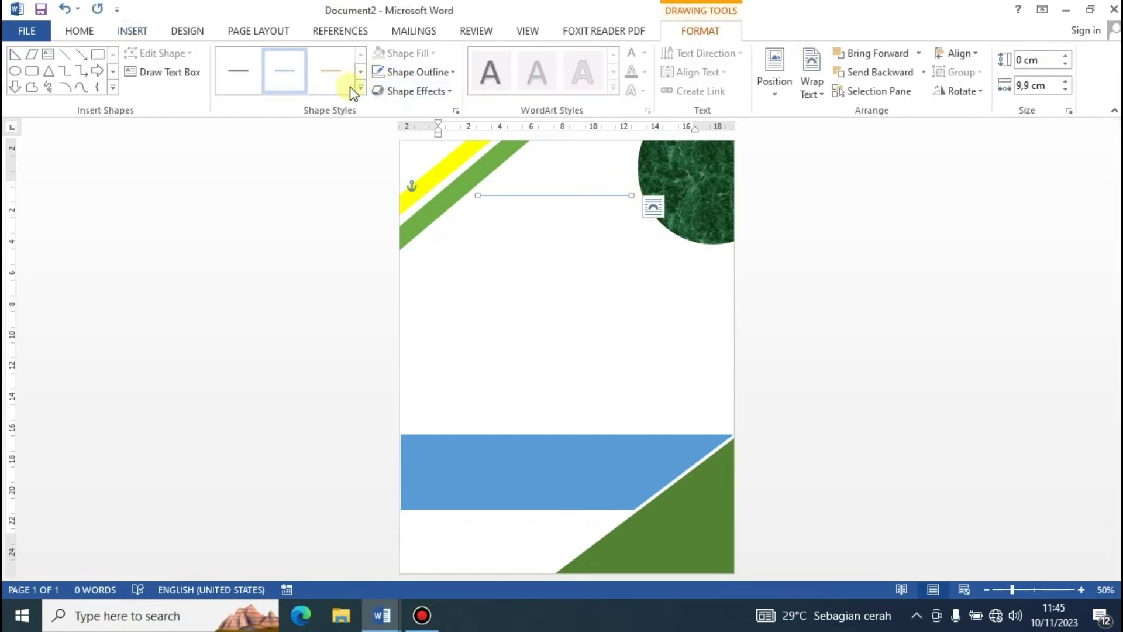
pyautogui.click(443, 73)
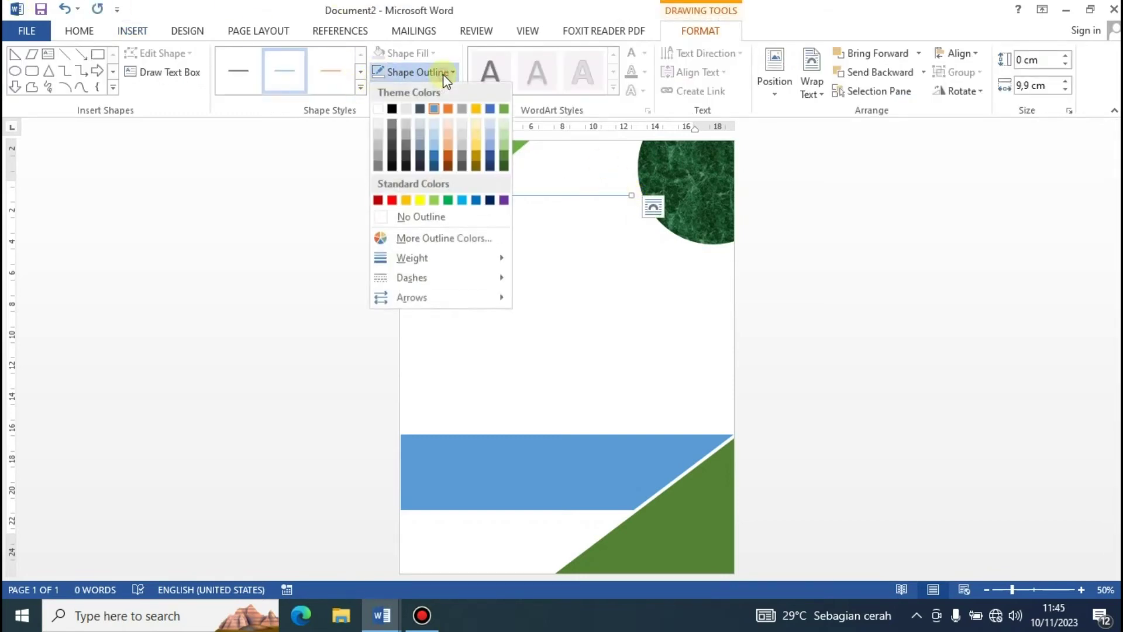
pyautogui.click(392, 109)
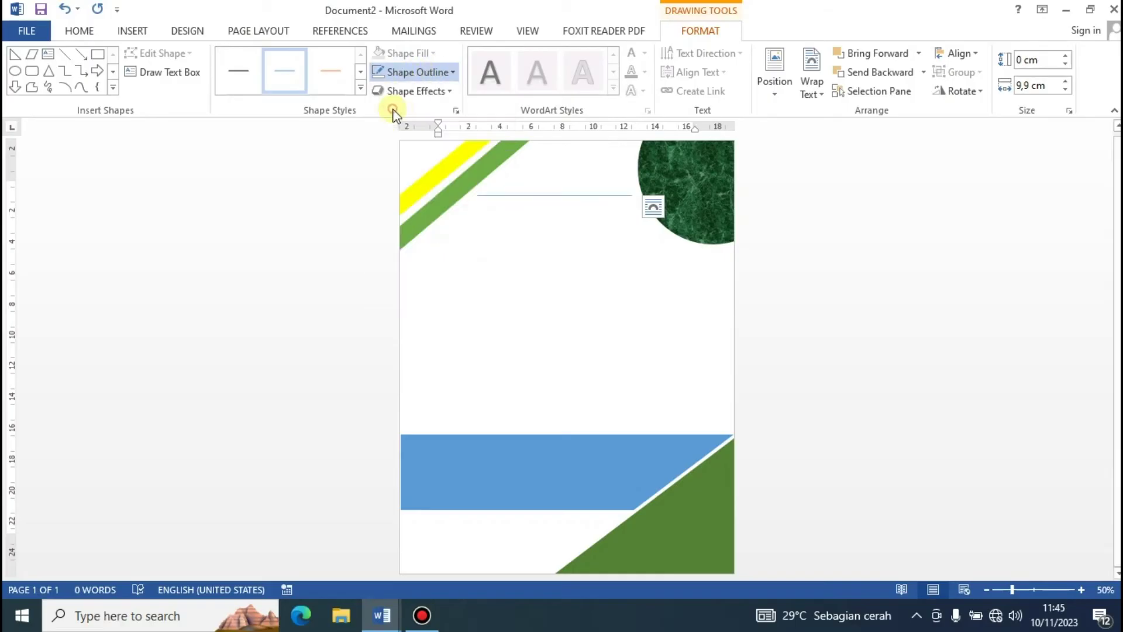
pyautogui.click(446, 71)
pyautogui.moveTo(412, 258)
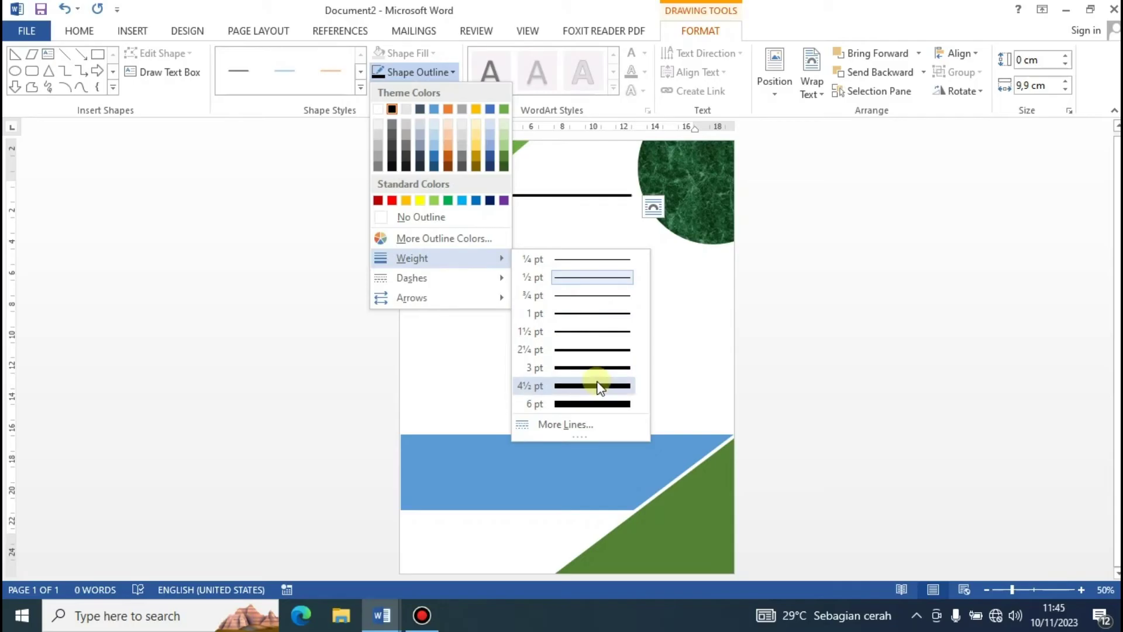
pyautogui.click(598, 386)
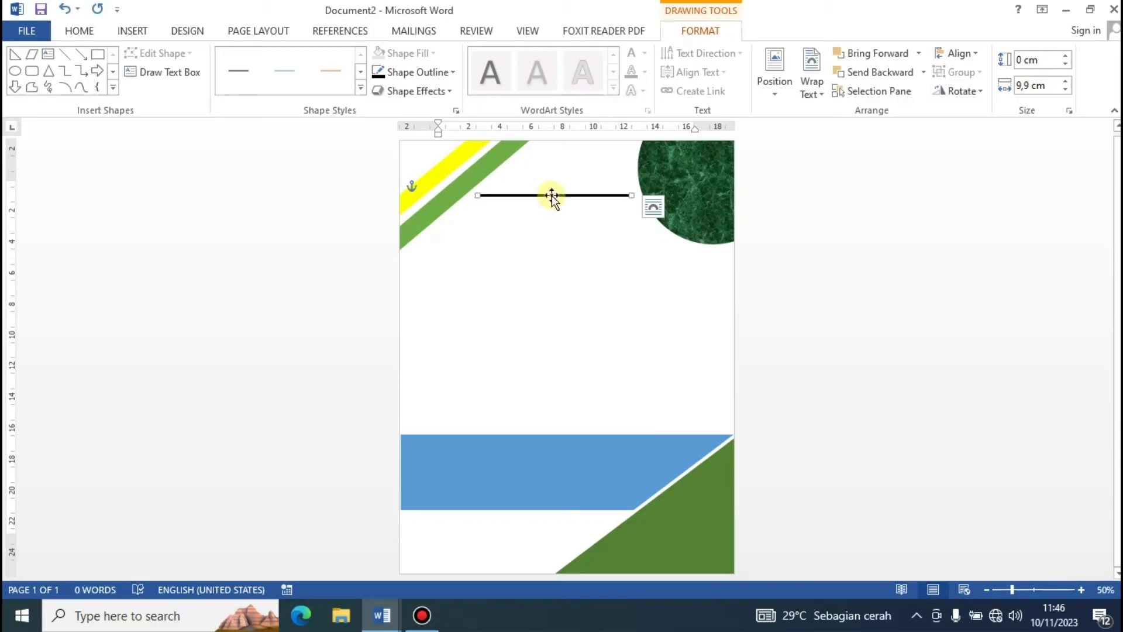
# - Duplicate the thick black line with Ctrl+D and place the copy just below it
pyautogui.hotkey('ctrl', 'd')
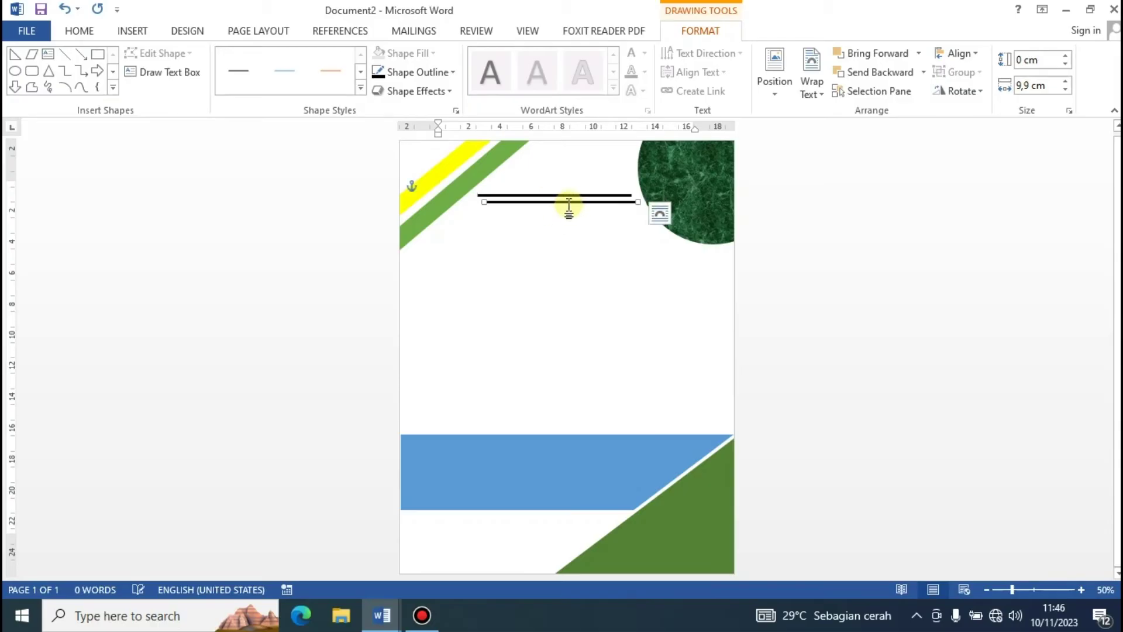
pyautogui.moveTo(565, 207); pyautogui.dragTo(556, 230)
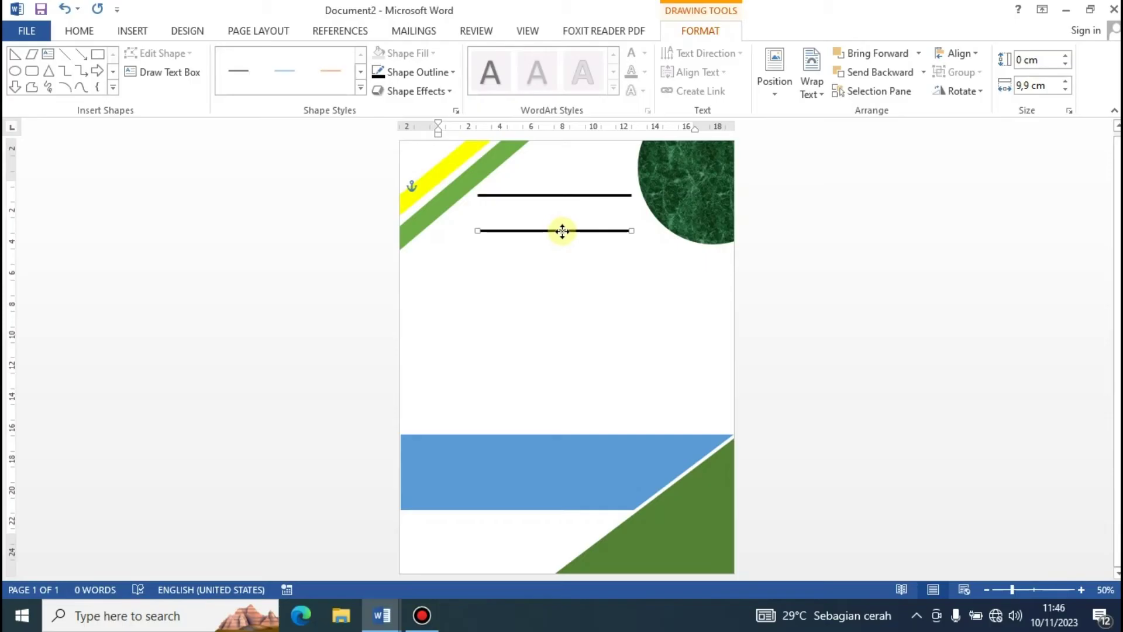
pyautogui.click(577, 255)
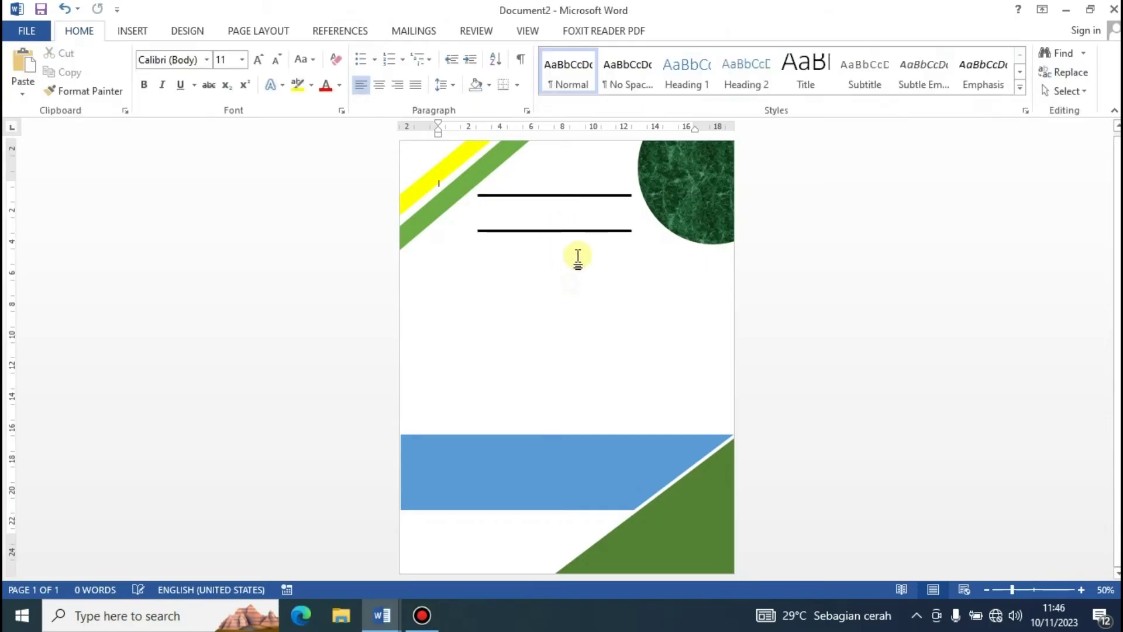
# - Insert a plain black WordArt box and place it between the two black lines
pyautogui.click(134, 35)
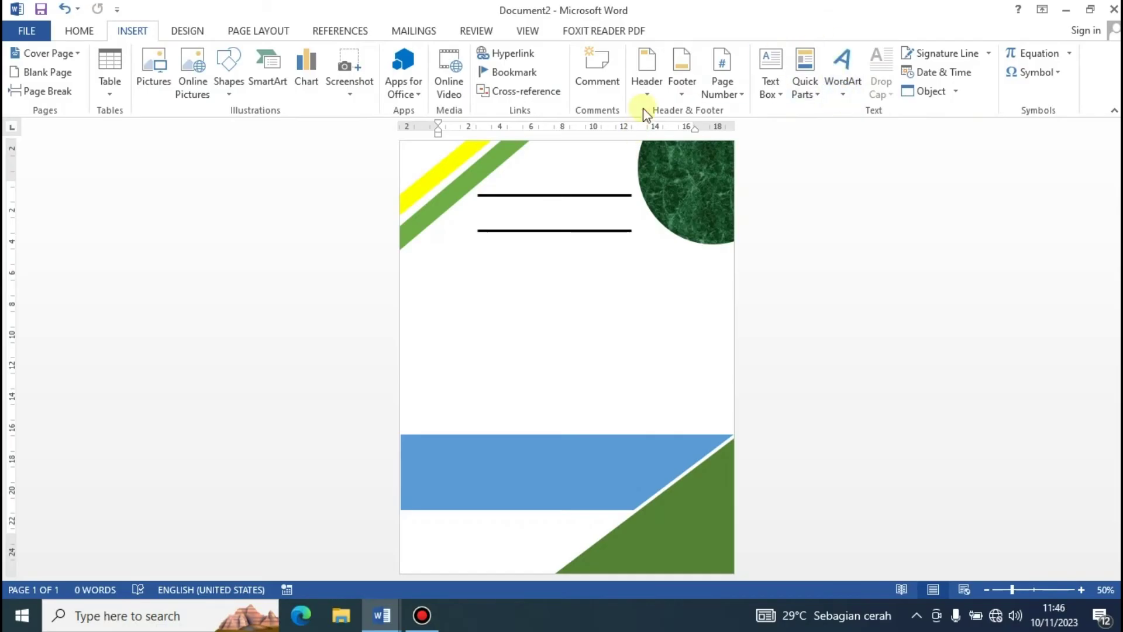
pyautogui.click(853, 86)
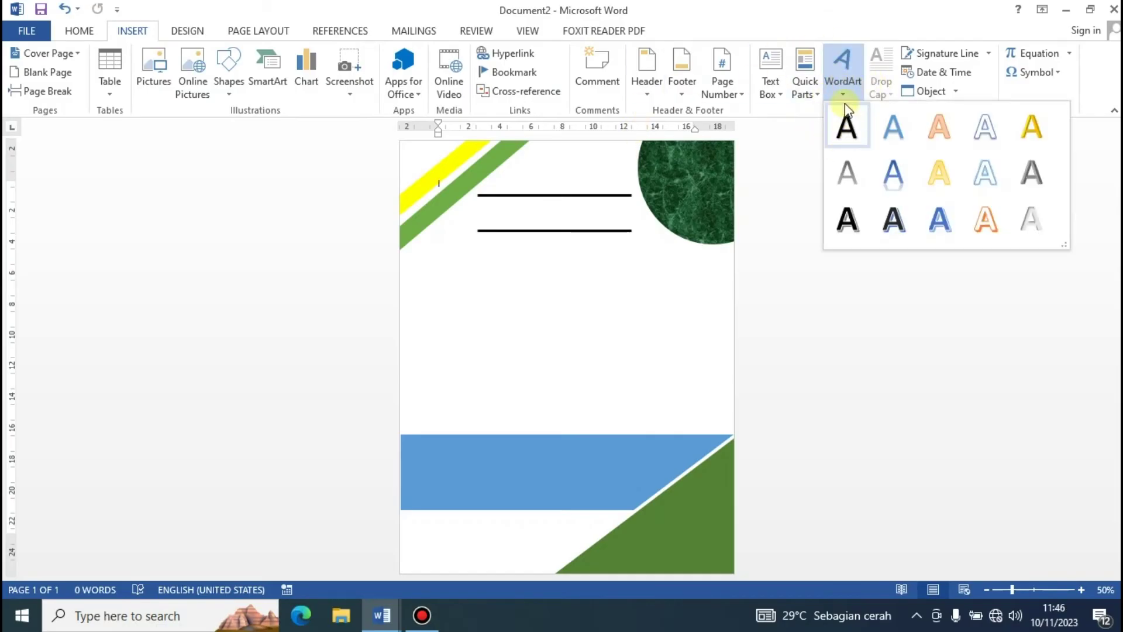
pyautogui.click(856, 142)
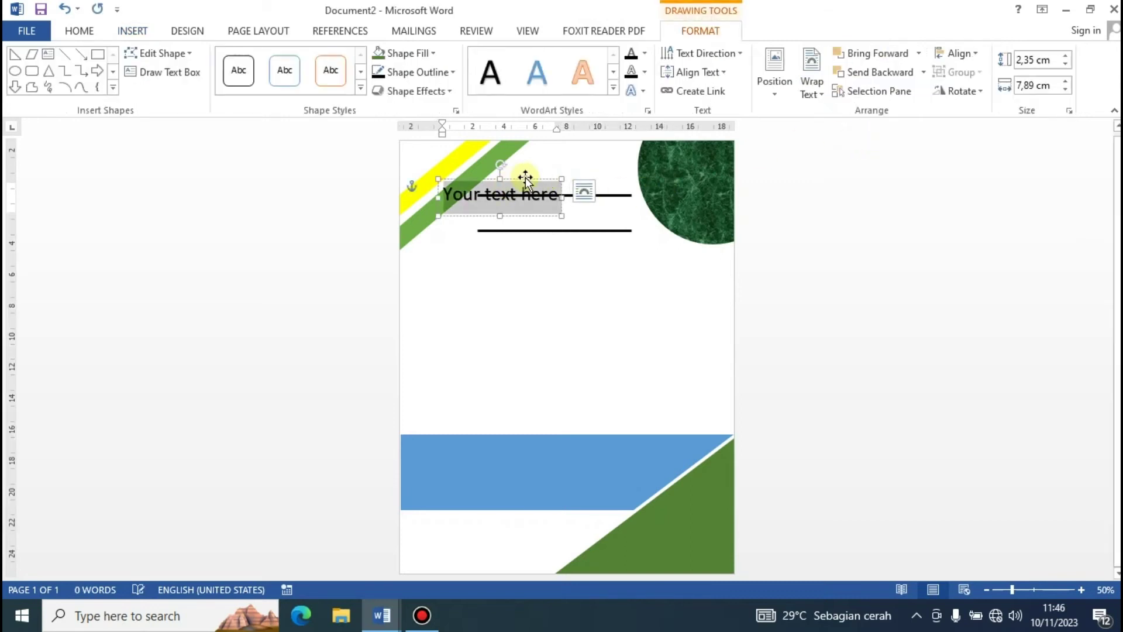
pyautogui.moveTo(525, 178); pyautogui.dragTo(560, 212)
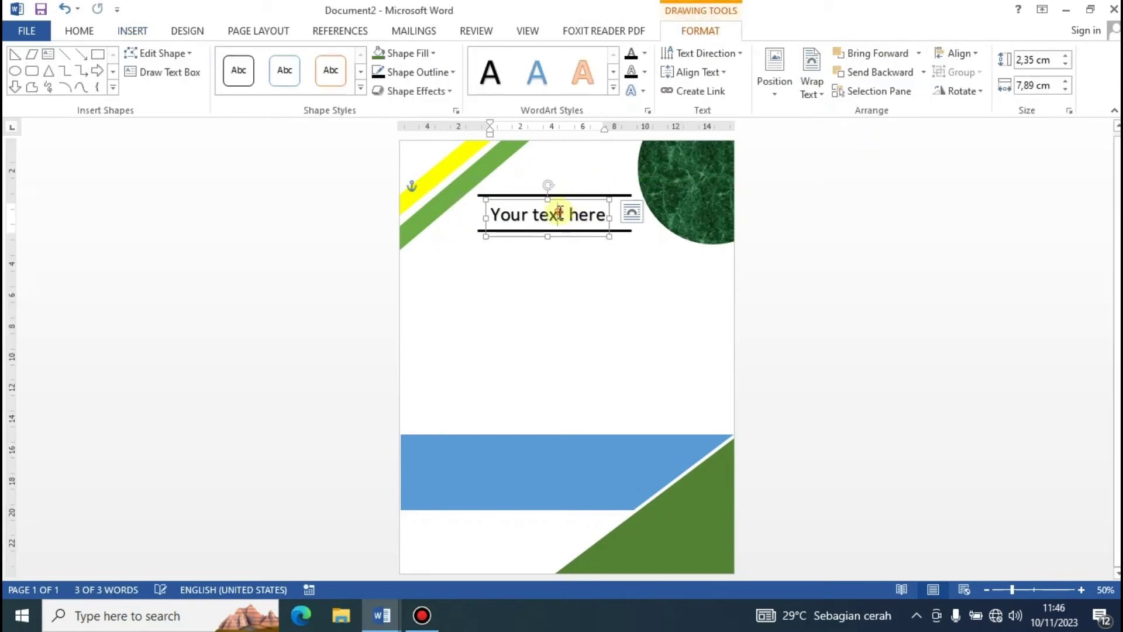
# - Replace the WordArt placeholder text with 'Judul Makalah'
pyautogui.click(559, 212)
pyautogui.hotkey('ctrl', 'a')
pyautogui.press('Delete')
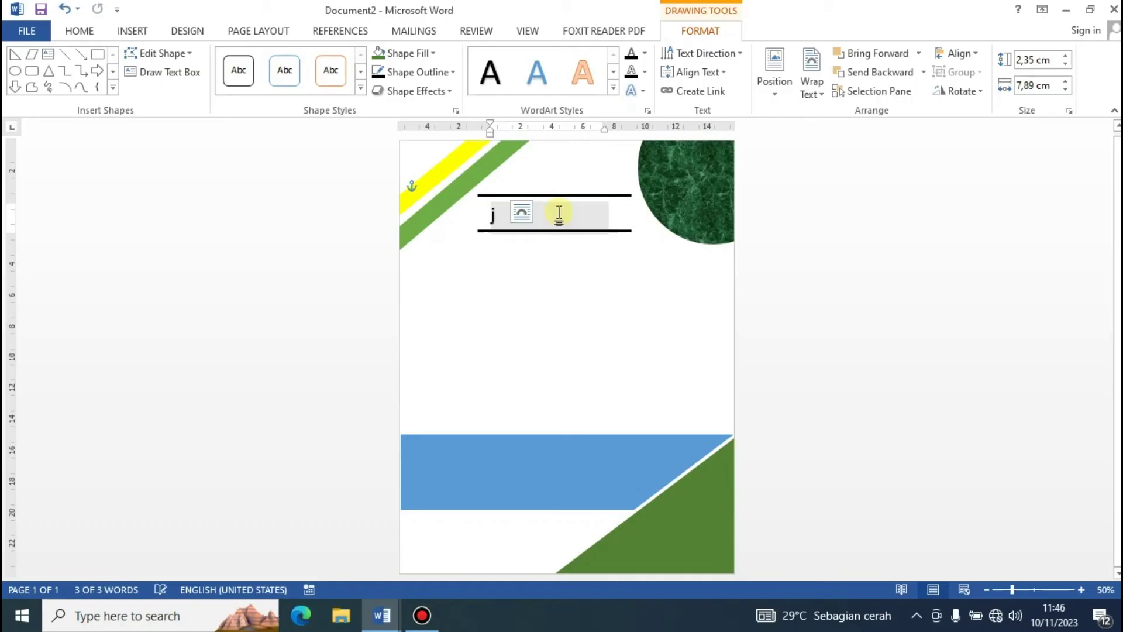
pyautogui.write('judu')
pyautogui.press('BackSpace')
pyautogui.press('BackSpace')
pyautogui.press('BackSpace')
pyautogui.press('BackSpace')
pyautogui.write('JUD')
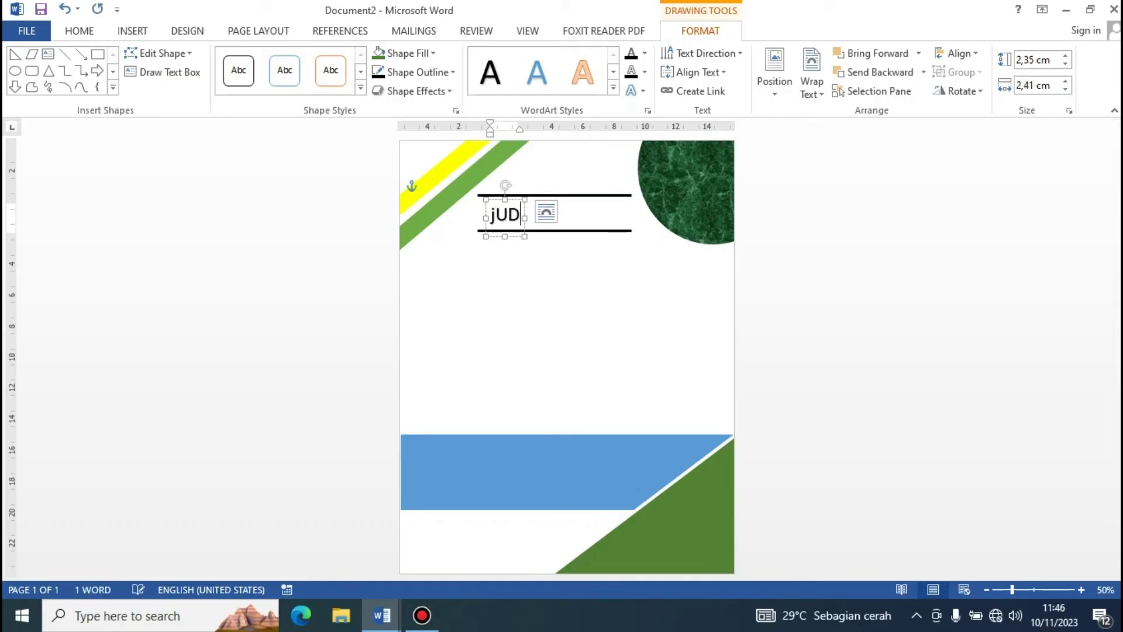
pyautogui.press('BackSpace')
pyautogui.press('BackSpace')
pyautogui.press('BackSpace')
pyautogui.write('Jud')
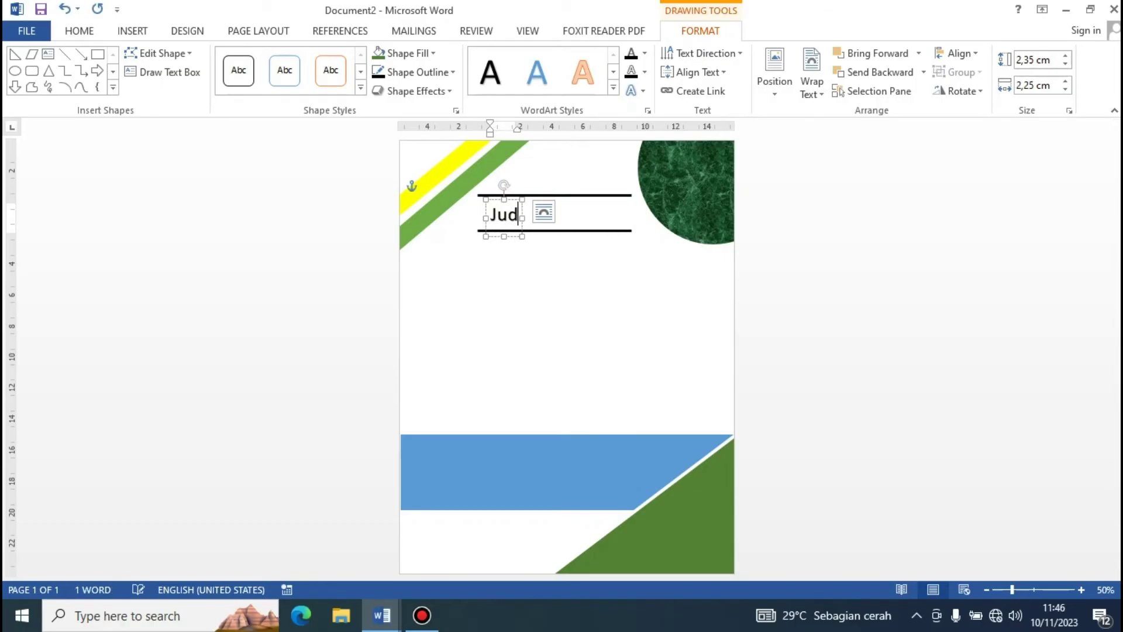
pyautogui.write('ul Makal')
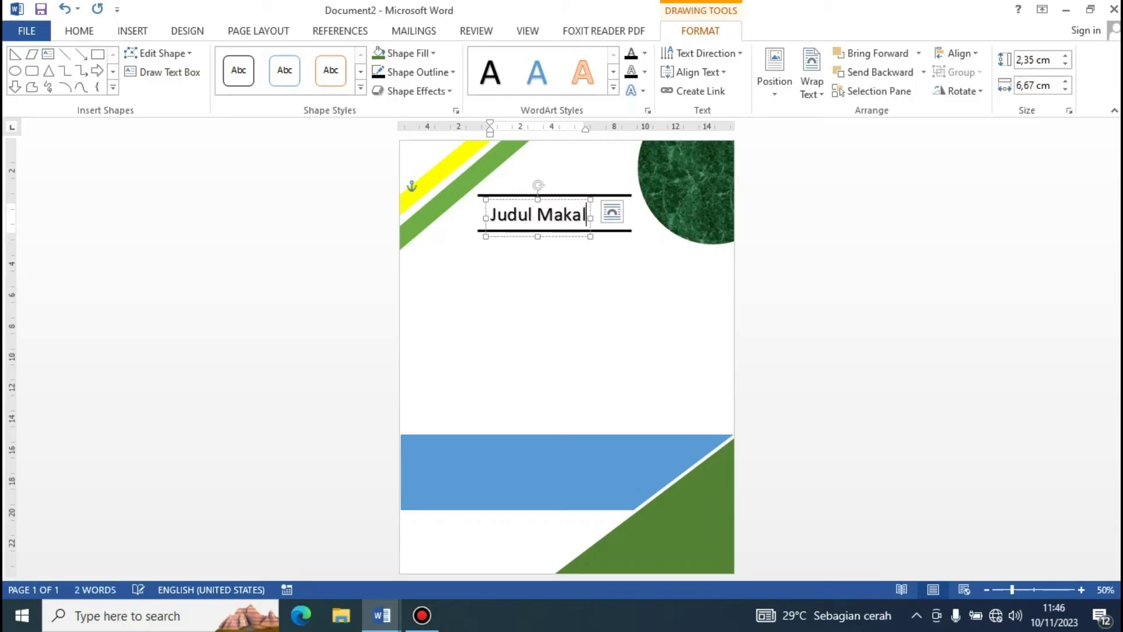
pyautogui.write('ah')
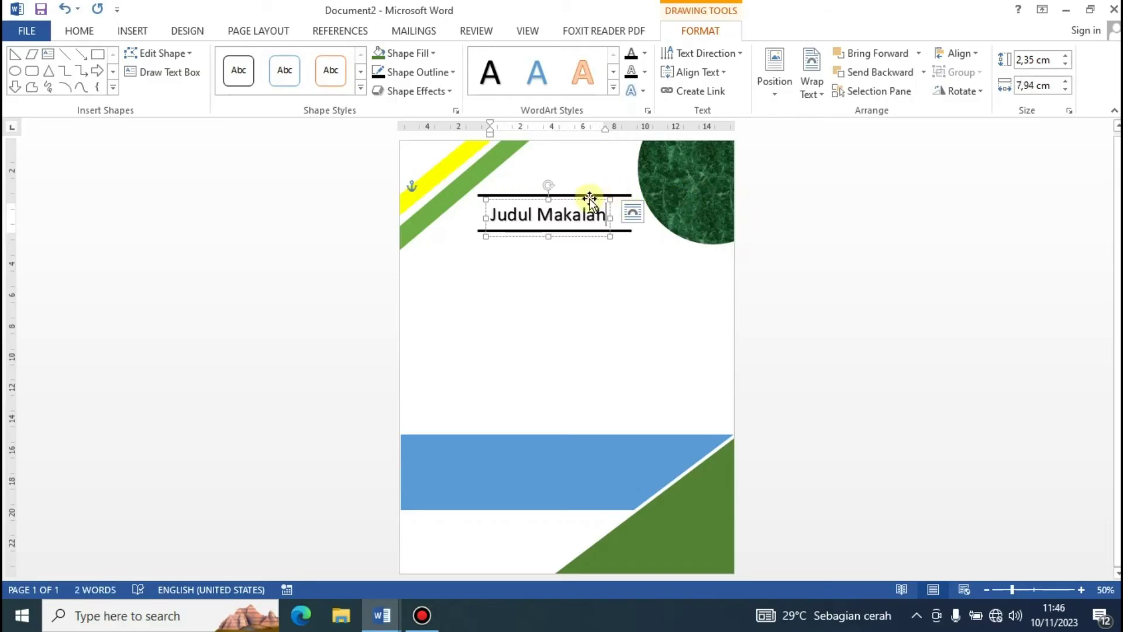
# - Centre the 'Judul Makalah' title between the lines and deselect it
pyautogui.moveTo(588, 198); pyautogui.dragTo(596, 194)
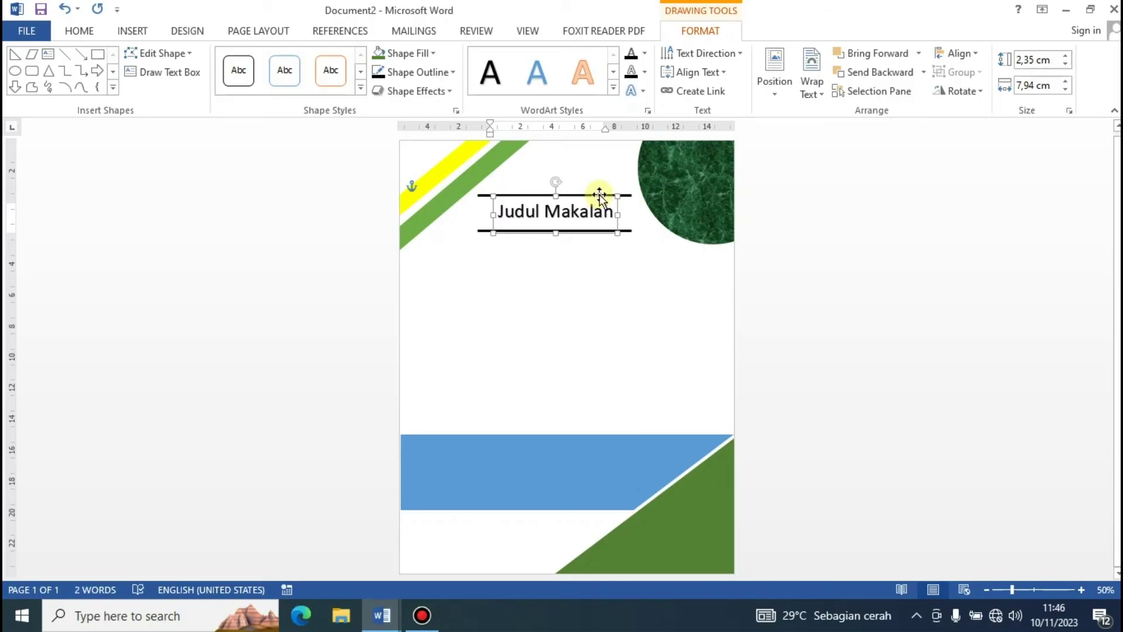
pyautogui.click(614, 264)
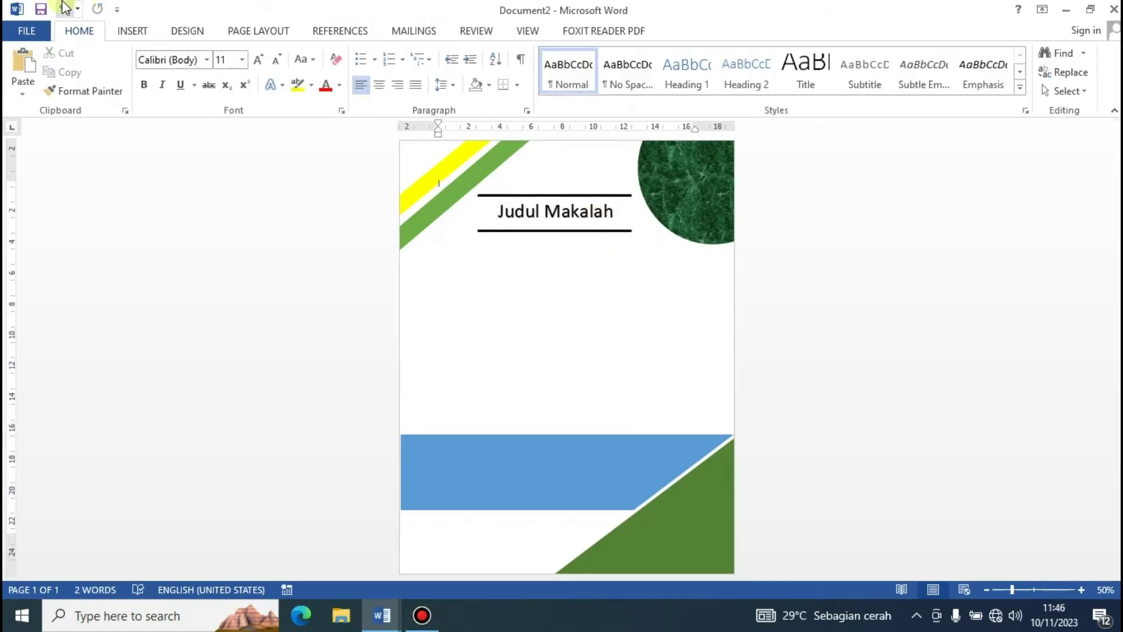
pyautogui.click(503, 357)
# - Insert the SUMUT emblem picture from the Downloads folder
pyautogui.click(134, 37)
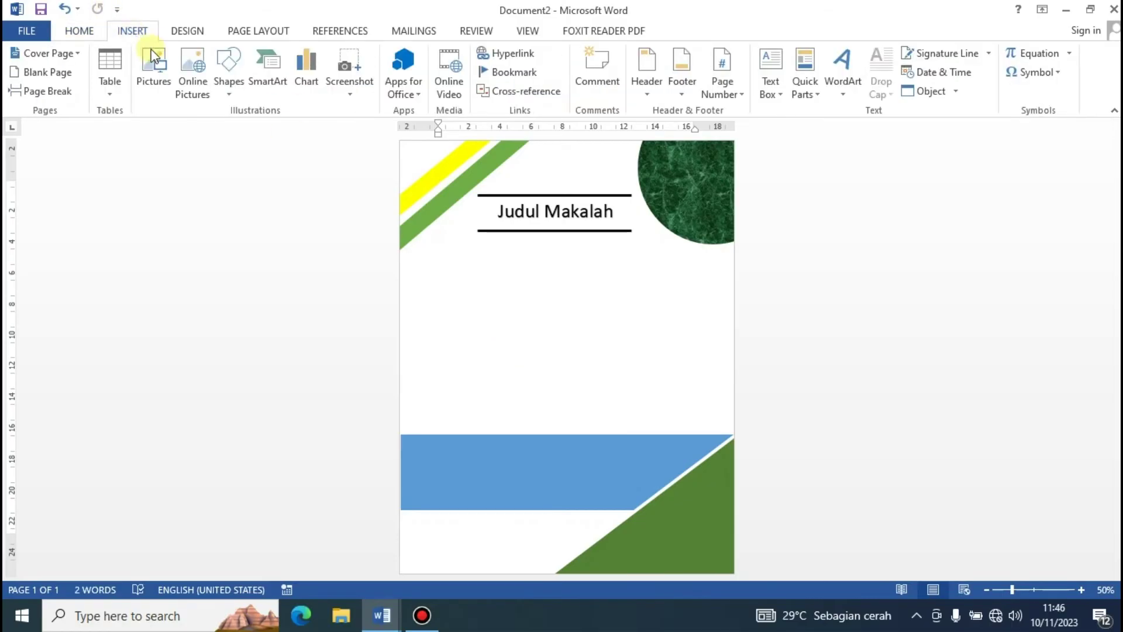
pyautogui.click(159, 73)
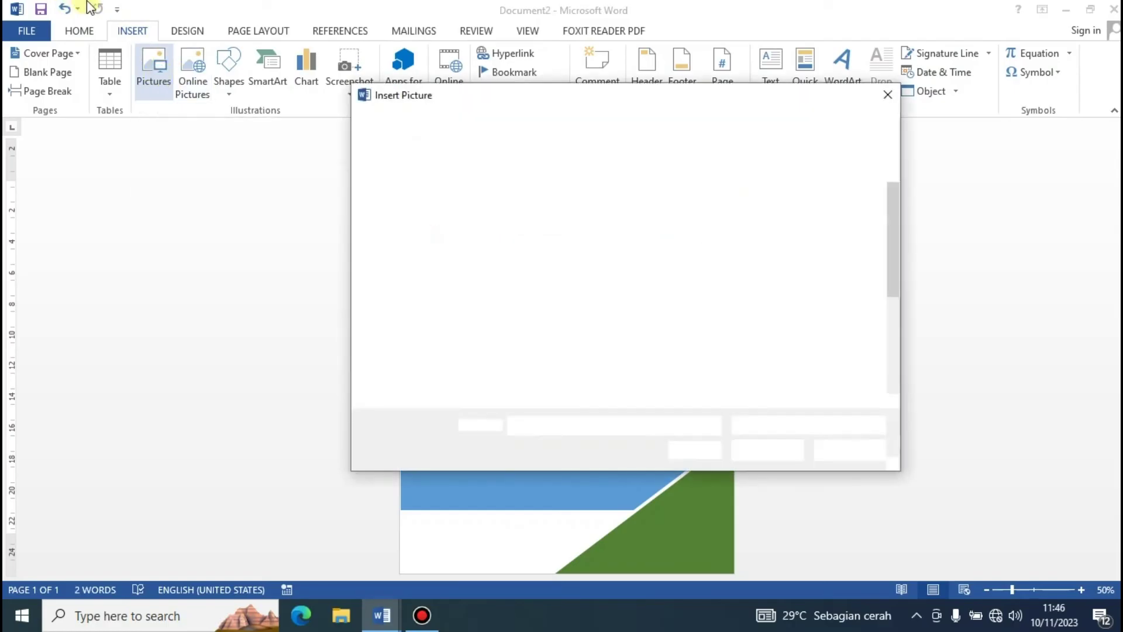
pyautogui.scroll(-5, 638, 324)
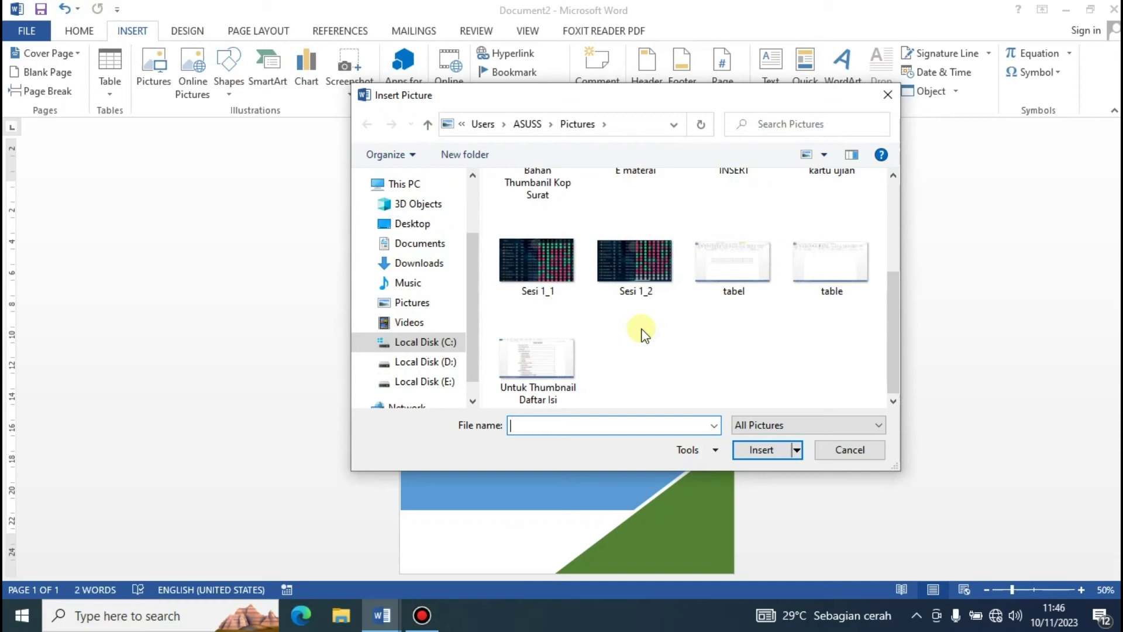
pyautogui.click(433, 263)
pyautogui.scroll(-5, 710, 338)
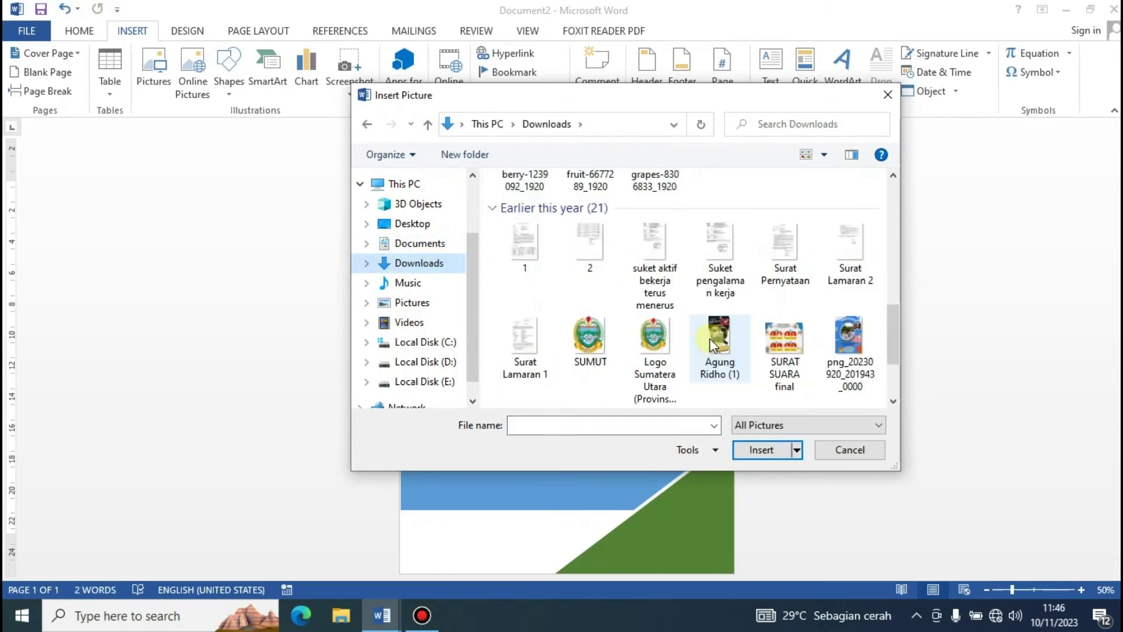
pyautogui.scroll(-2, 710, 338)
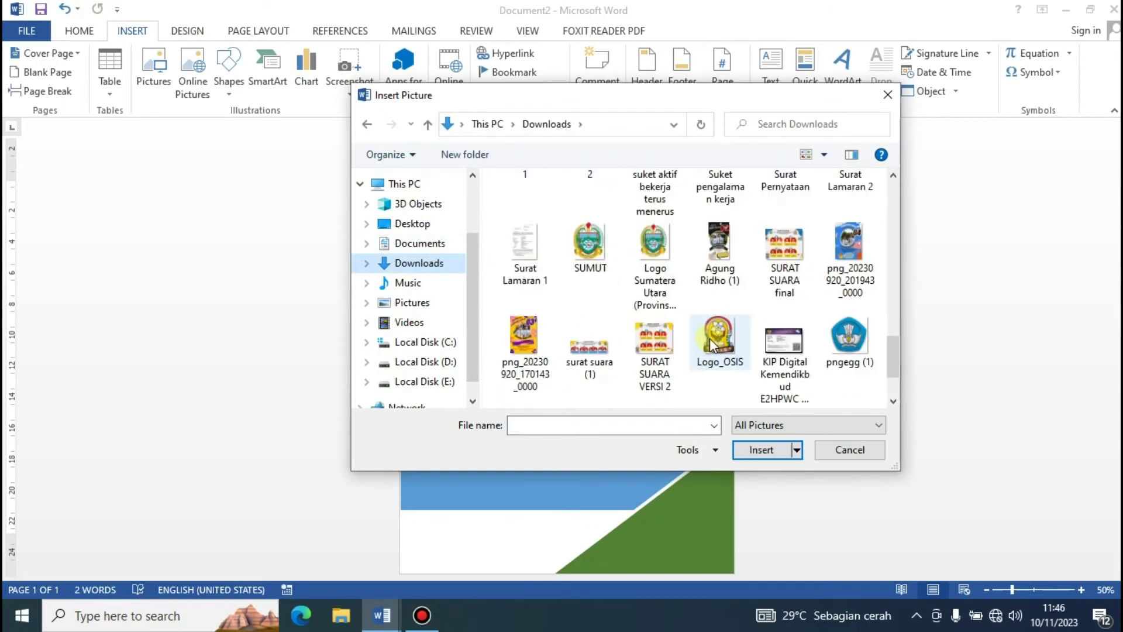
pyautogui.click(586, 249)
pyautogui.click(769, 452)
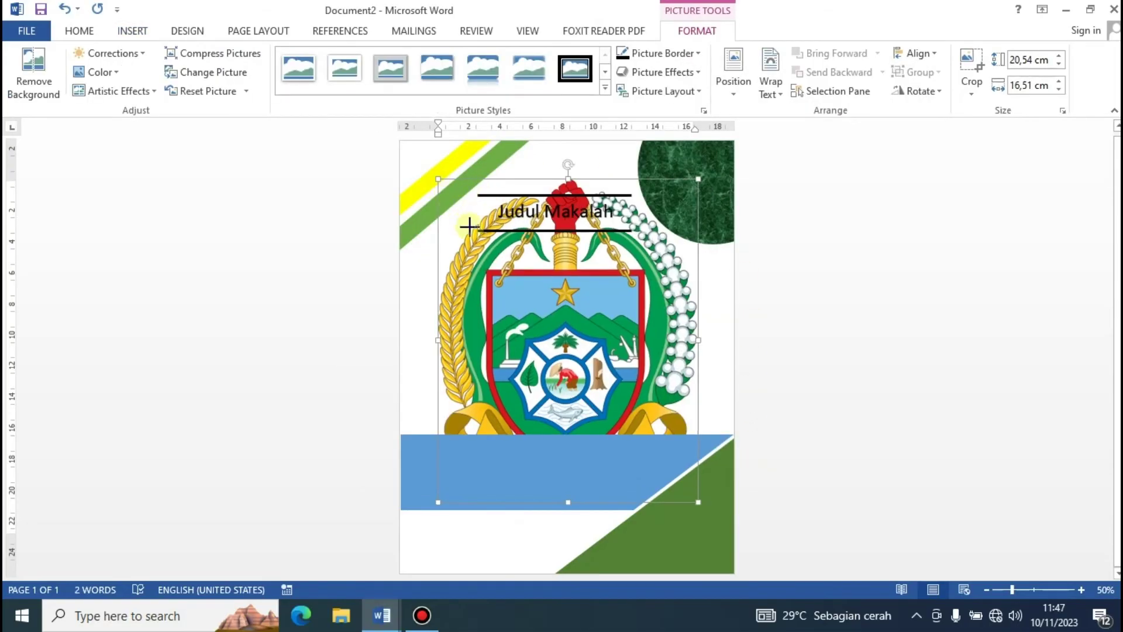
# - Shrink the emblem, set it In Front of Text, and centre it below the title
pyautogui.moveTo(436, 176); pyautogui.dragTo(558, 361)
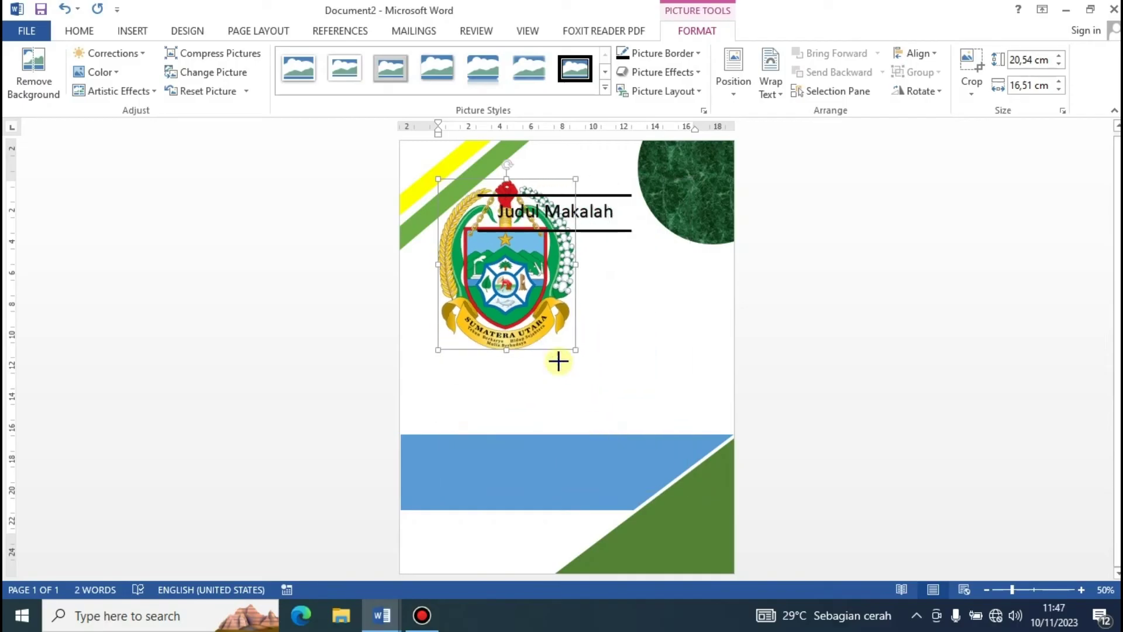
pyautogui.rightClick(498, 266)
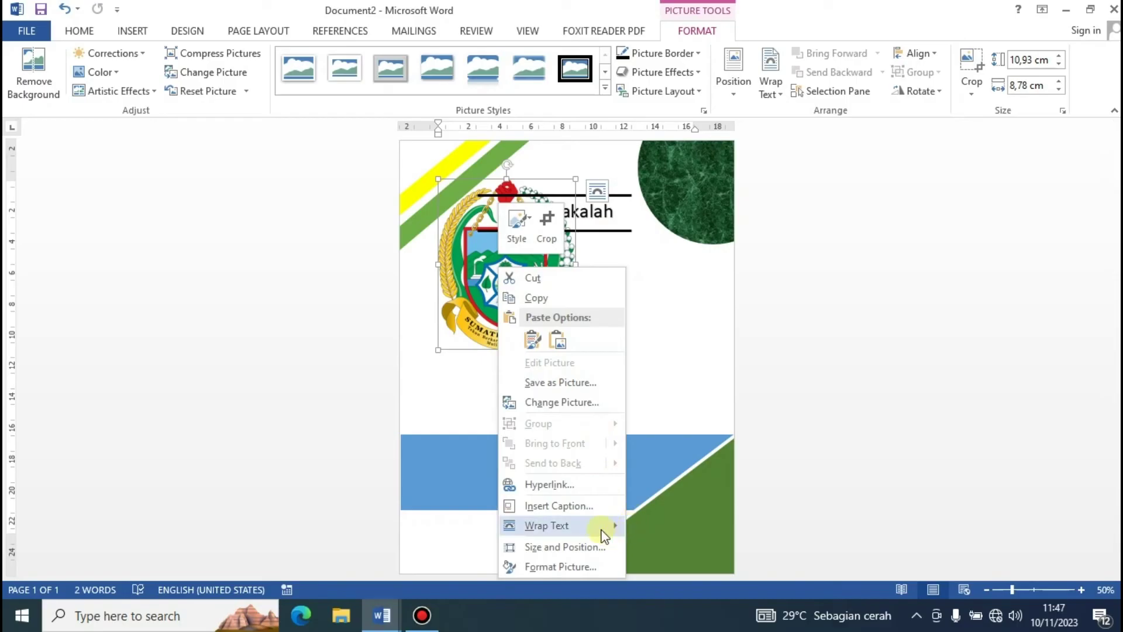
pyautogui.moveTo(546, 525)
pyautogui.click(676, 482)
pyautogui.click(675, 482)
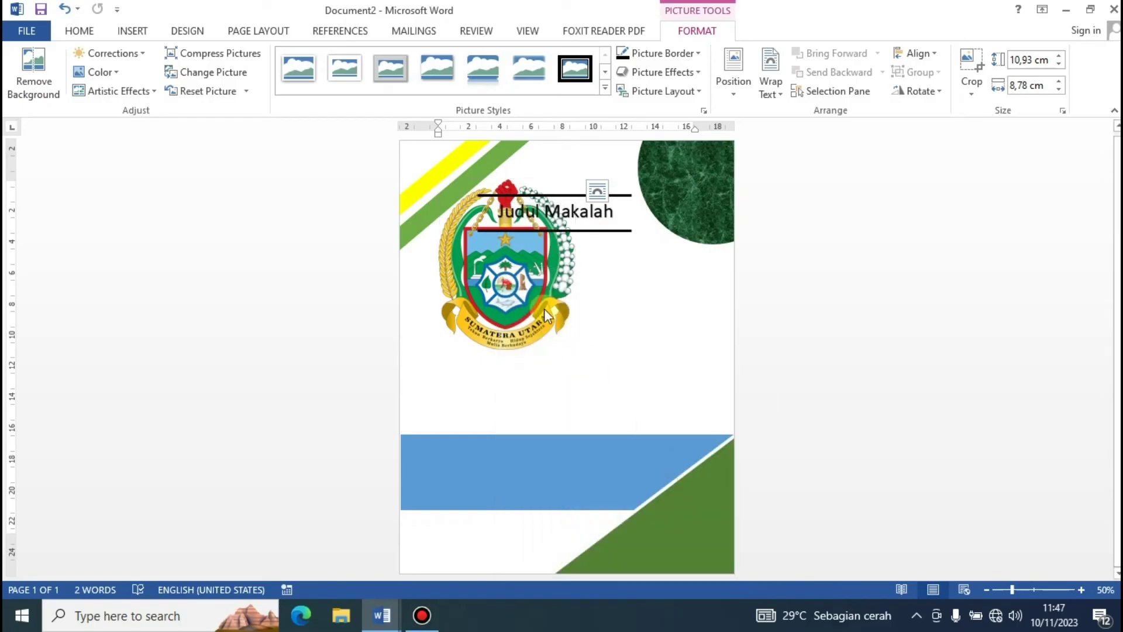
pyautogui.moveTo(544, 307); pyautogui.dragTo(575, 351)
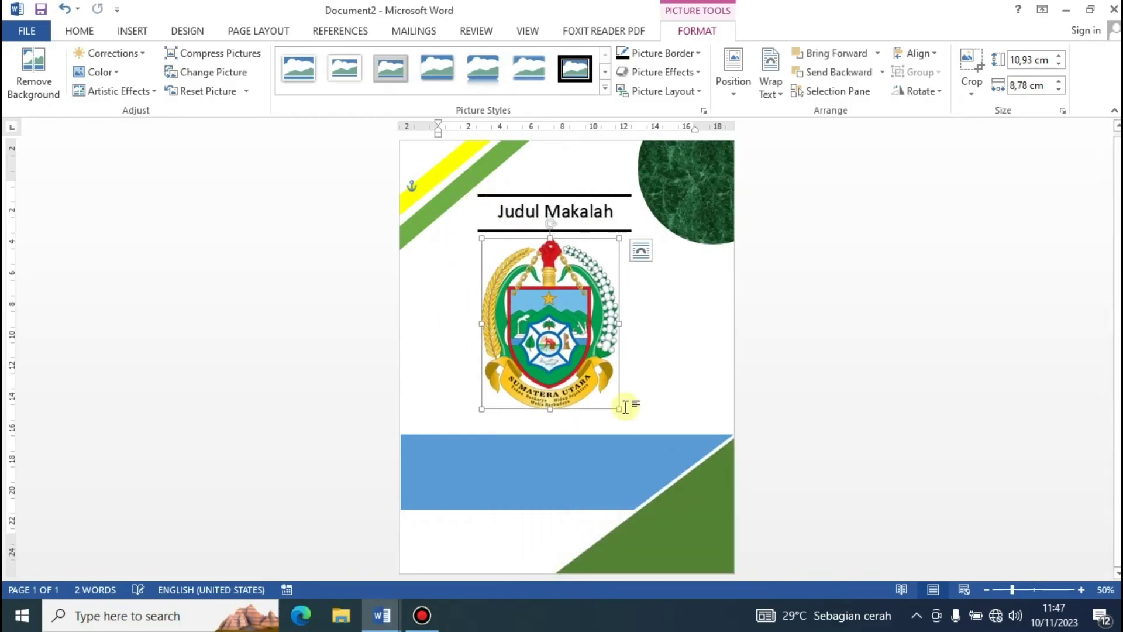
pyautogui.moveTo(619, 409); pyautogui.dragTo(578, 357)
pyautogui.moveTo(511, 289); pyautogui.dragTo(543, 295)
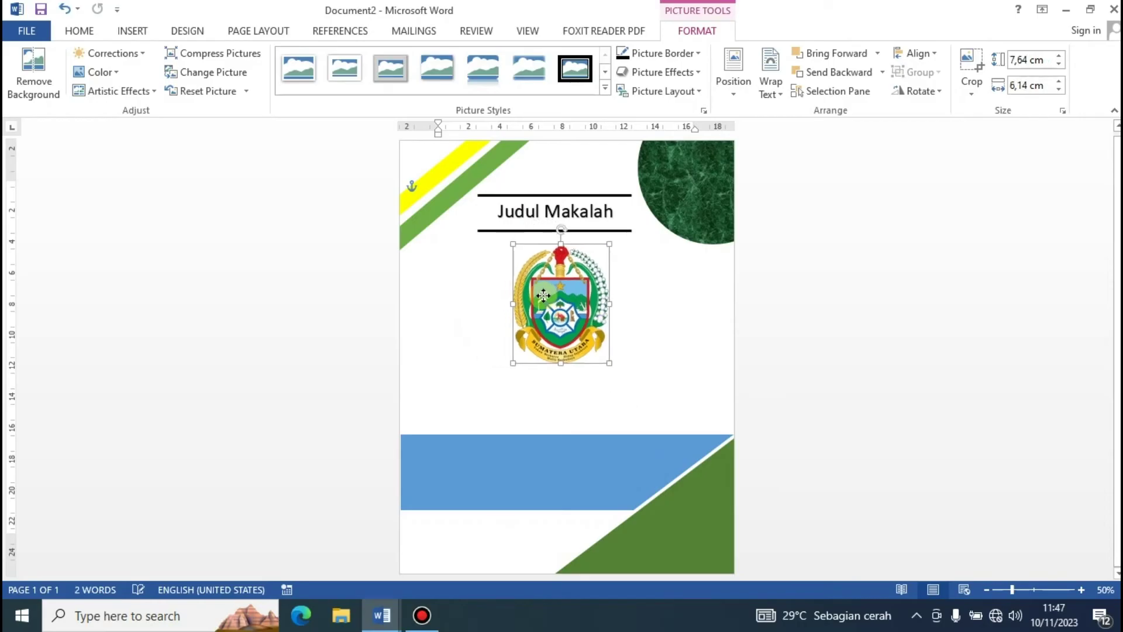
pyautogui.click(664, 307)
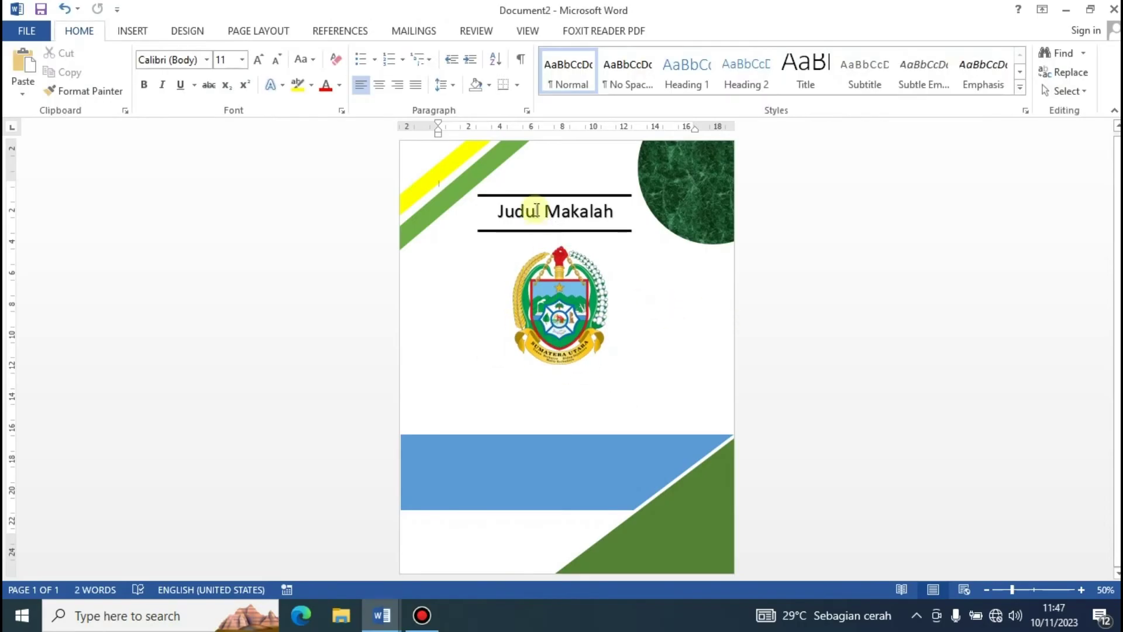
# - Insert a plain black WordArt box and move it below the logo
pyautogui.click(139, 34)
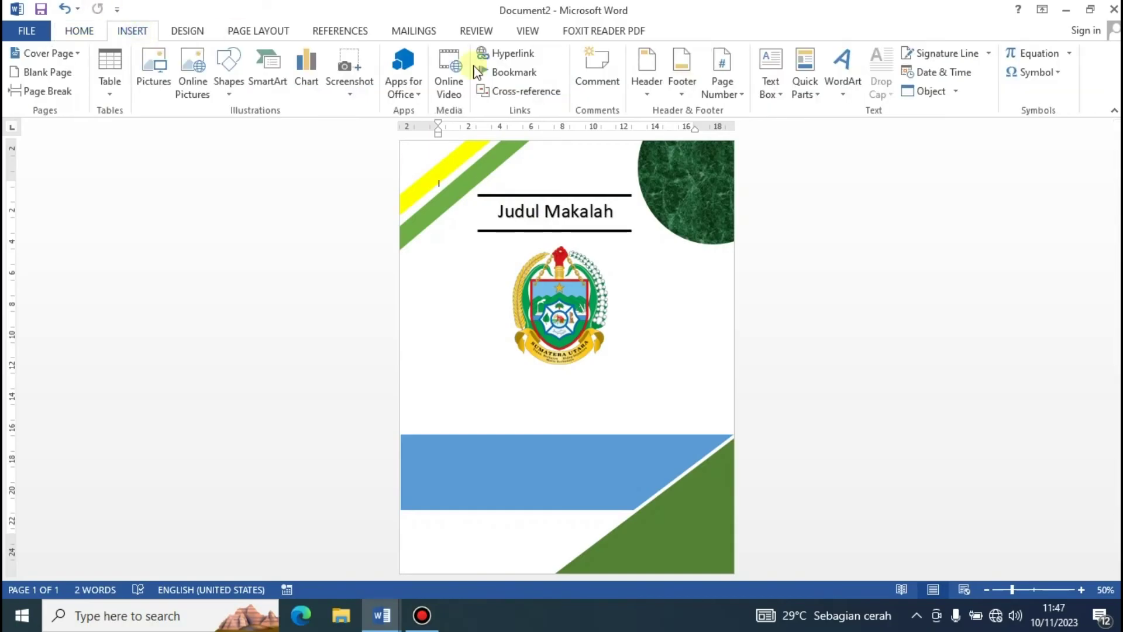
pyautogui.click(843, 93)
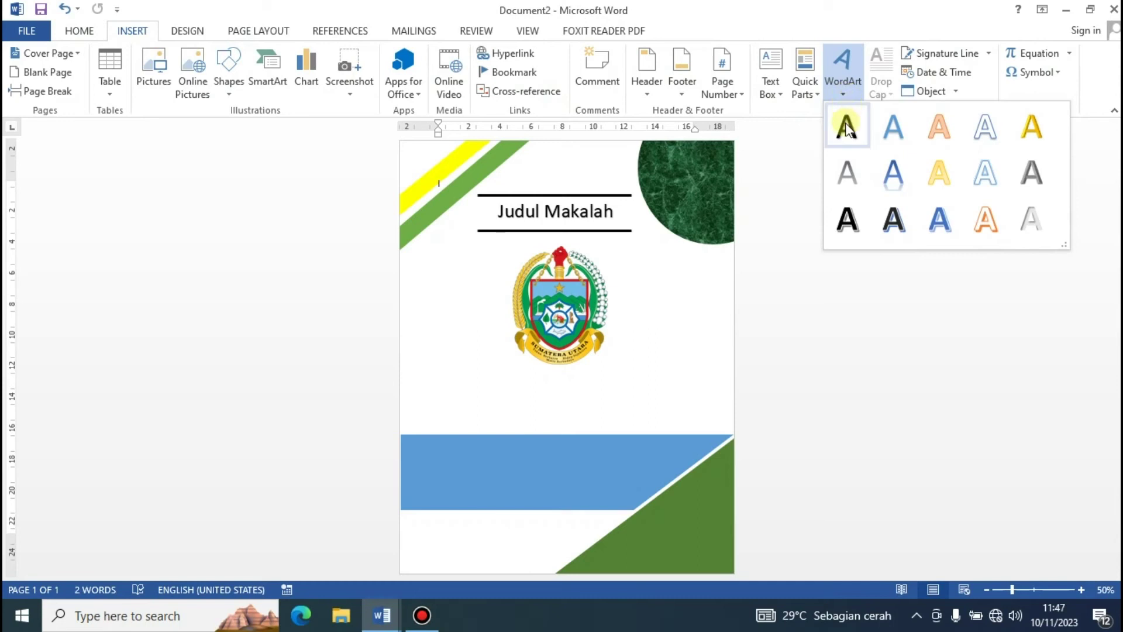
pyautogui.click(848, 134)
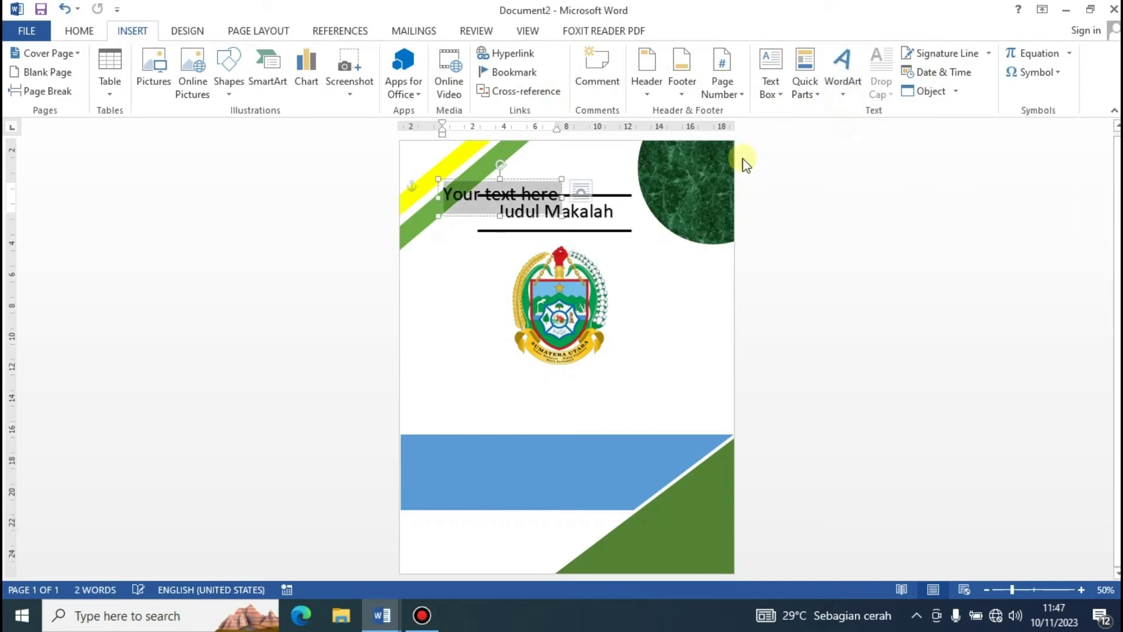
pyautogui.moveTo(524, 175); pyautogui.dragTo(591, 412)
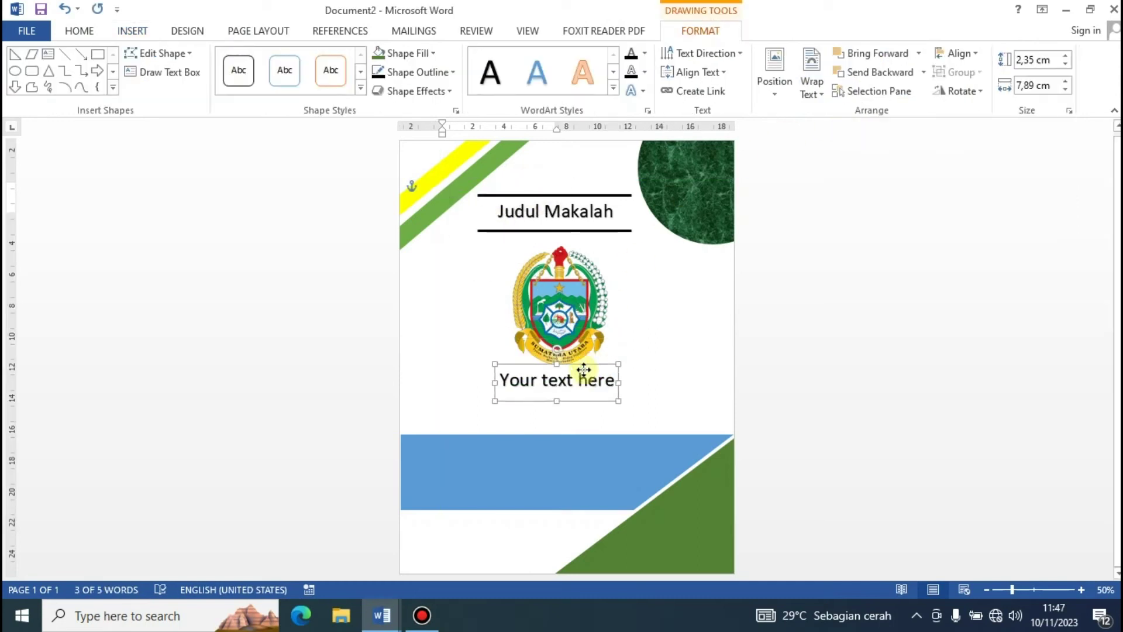
# - Change the WordArt text to 'OLEH :' and centre it under the logo
pyautogui.tripleClick(567, 390)
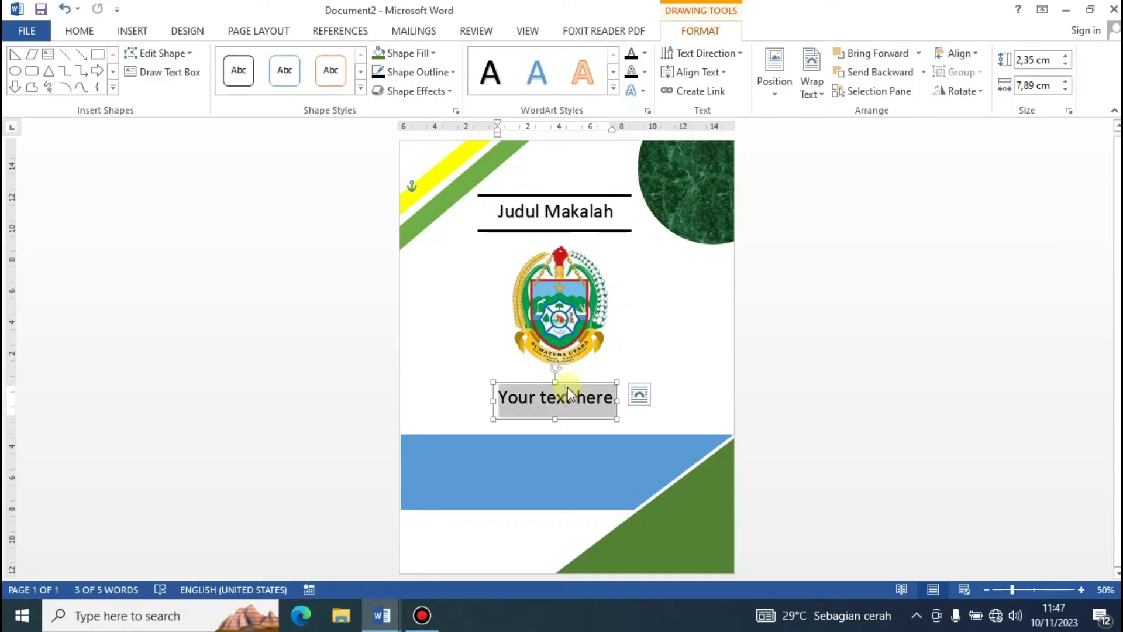
pyautogui.write('OLEH')
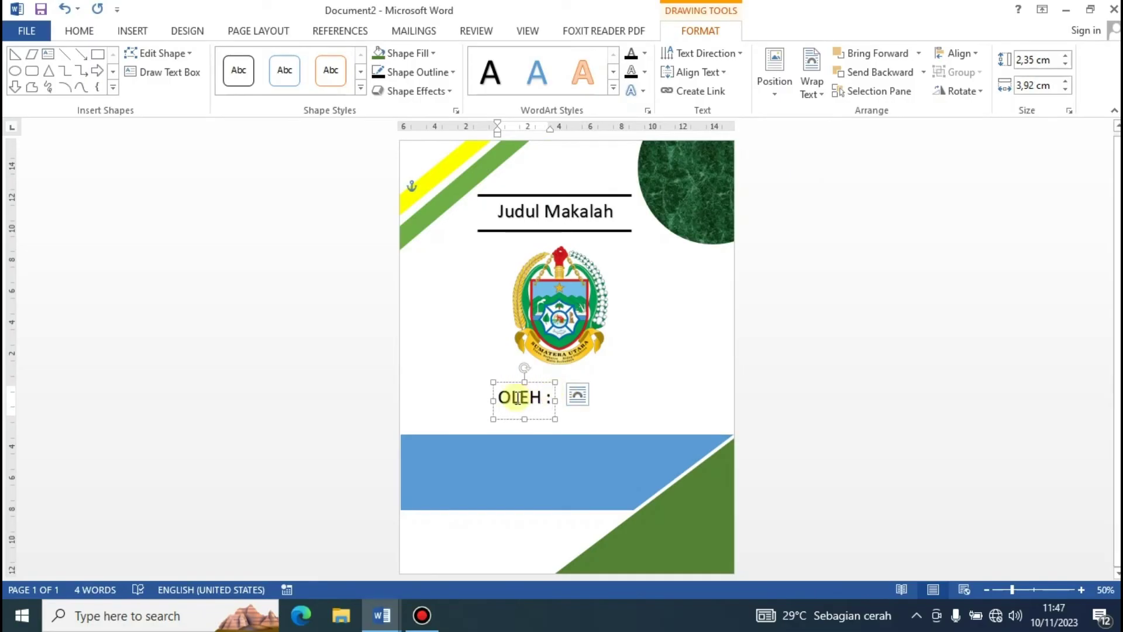
pyautogui.write(' :')
pyautogui.moveTo(553, 383); pyautogui.dragTo(575, 385)
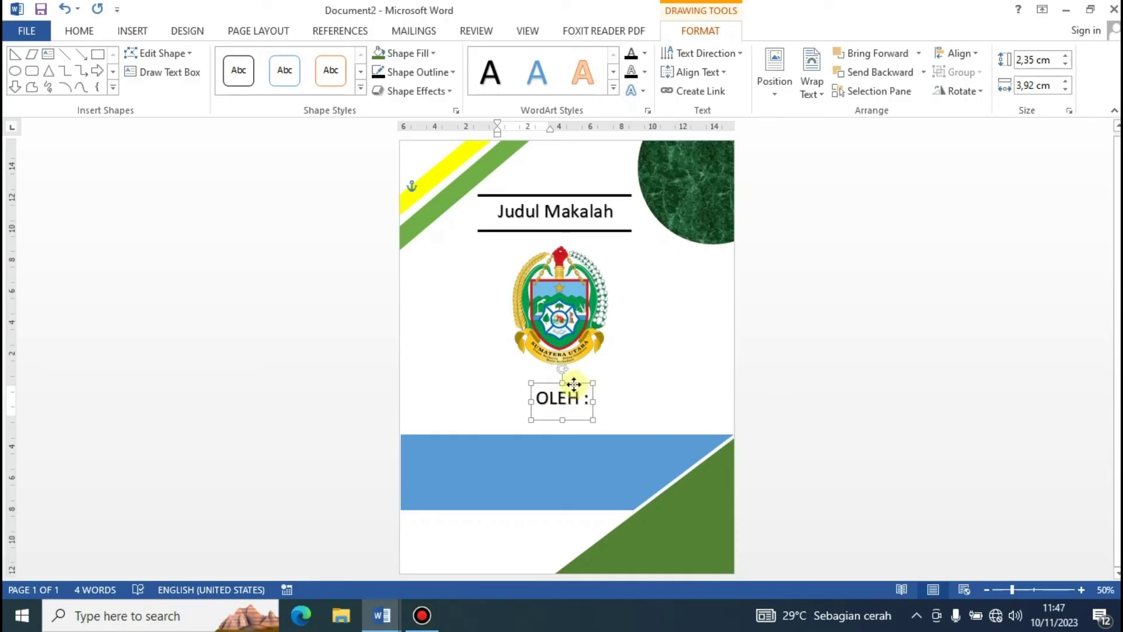
pyautogui.click(639, 389)
pyautogui.click(125, 31)
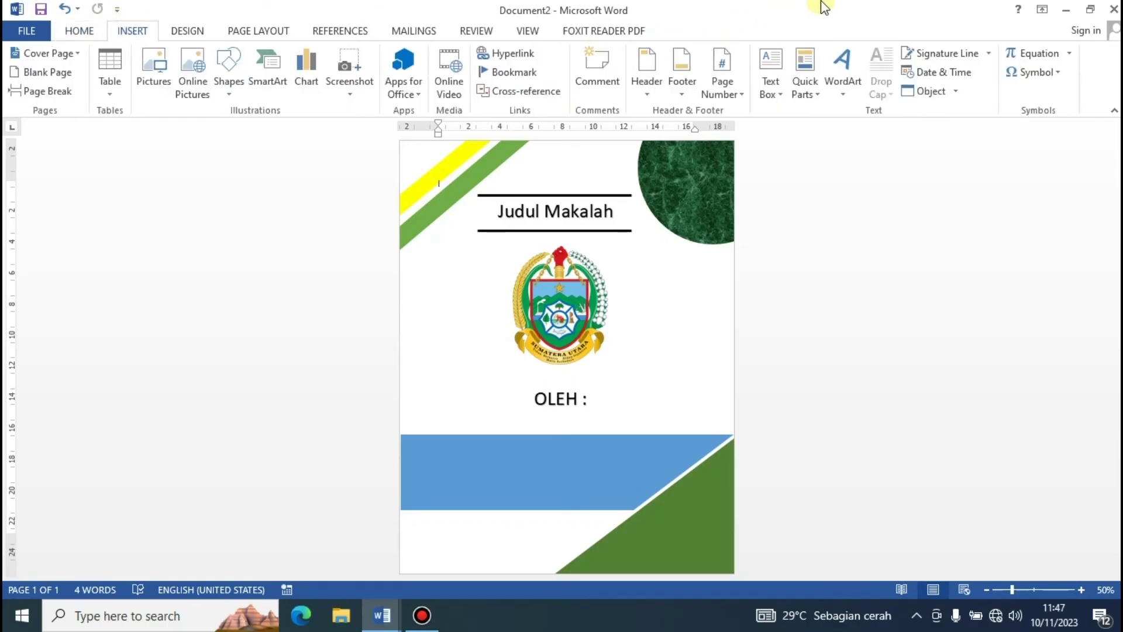
# - Place a new plain WordArt box on the blue band and clear its stray text
pyautogui.click(845, 92)
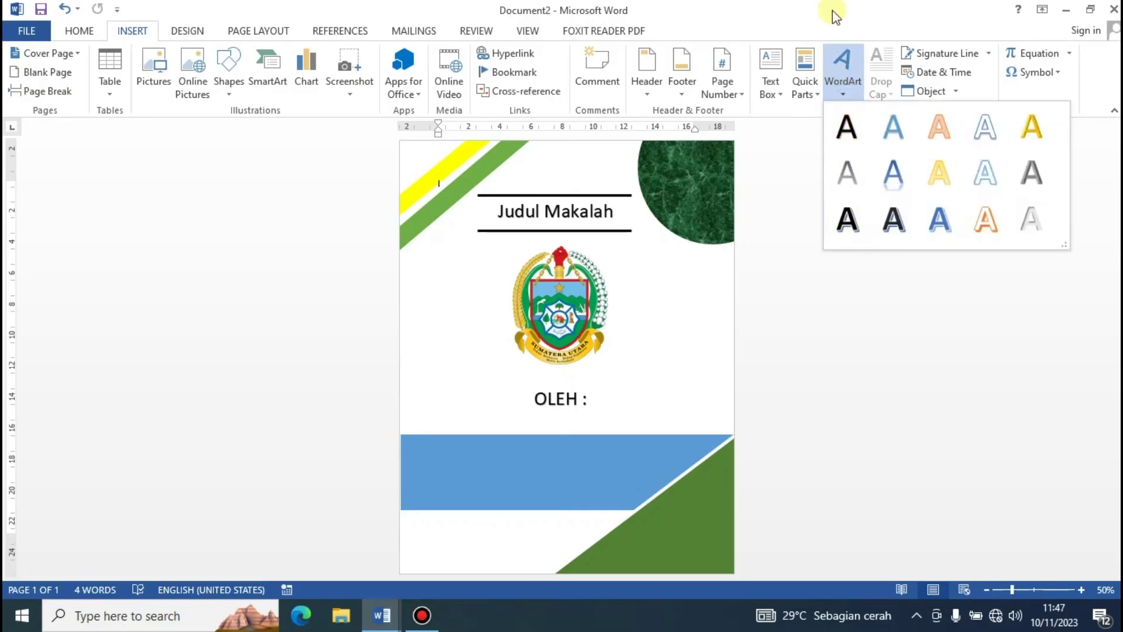
pyautogui.click(843, 131)
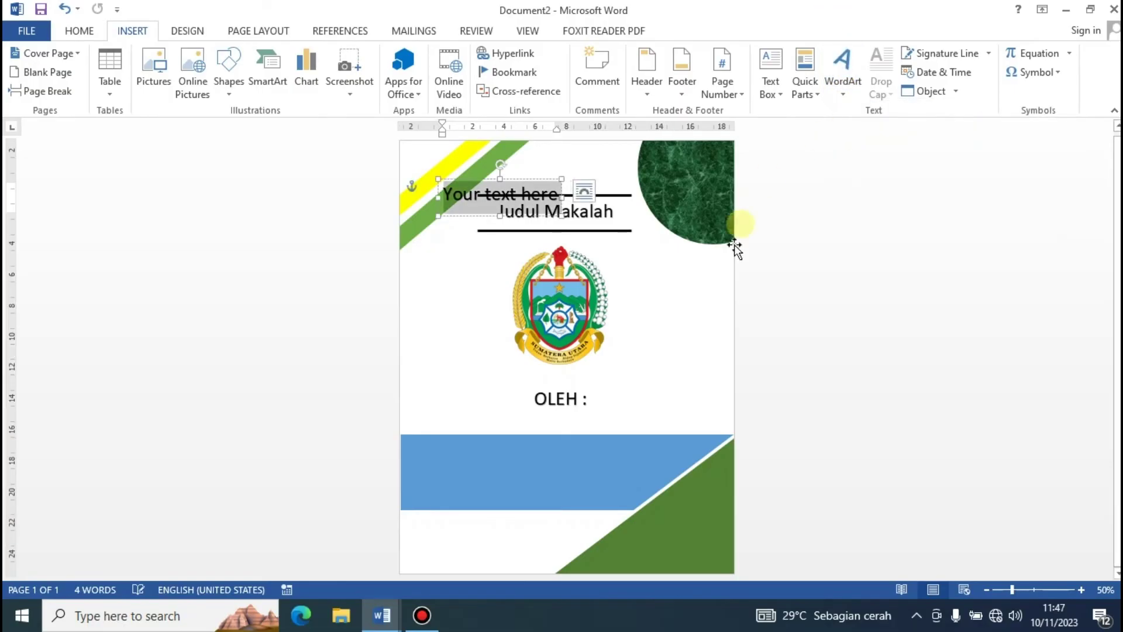
pyautogui.moveTo(531, 178); pyautogui.dragTo(577, 440)
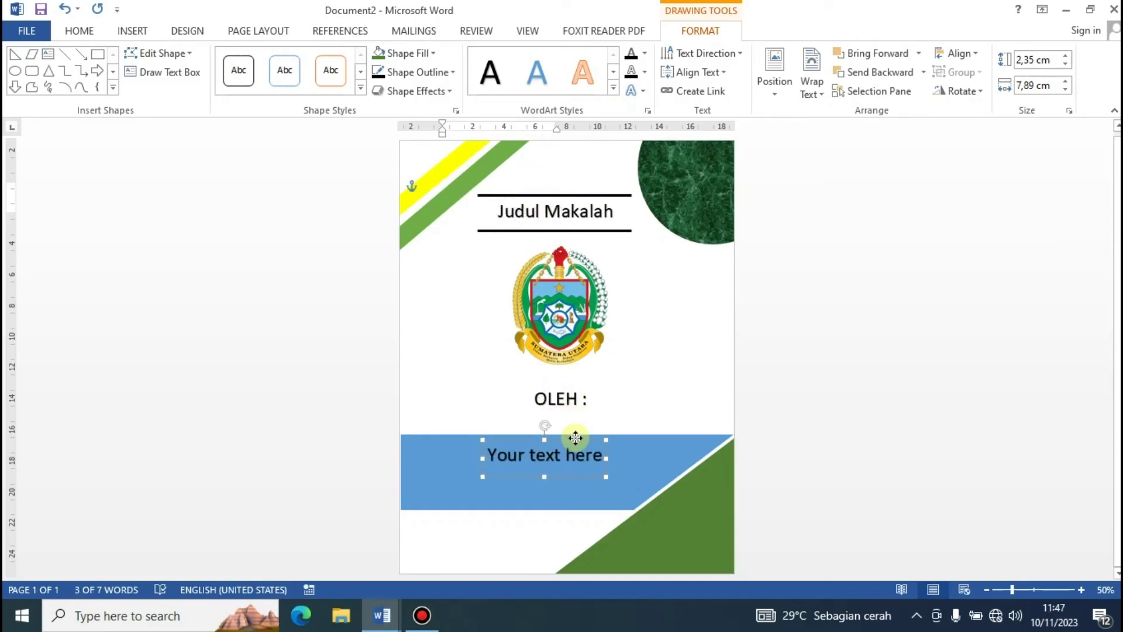
pyautogui.click(80, 34)
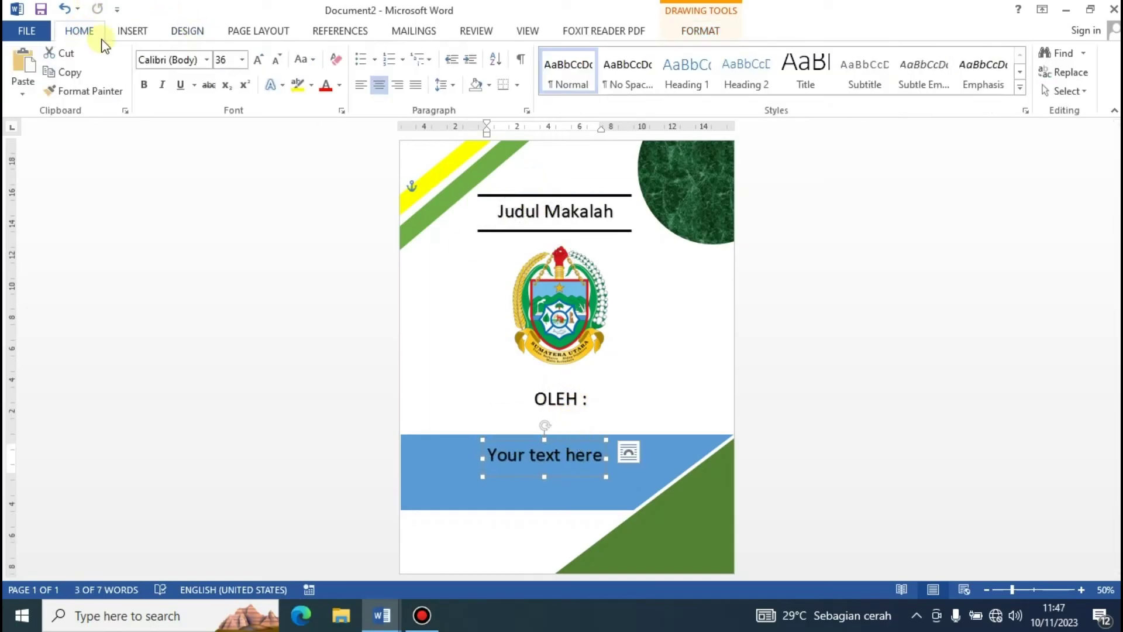
pyautogui.click(390, 65)
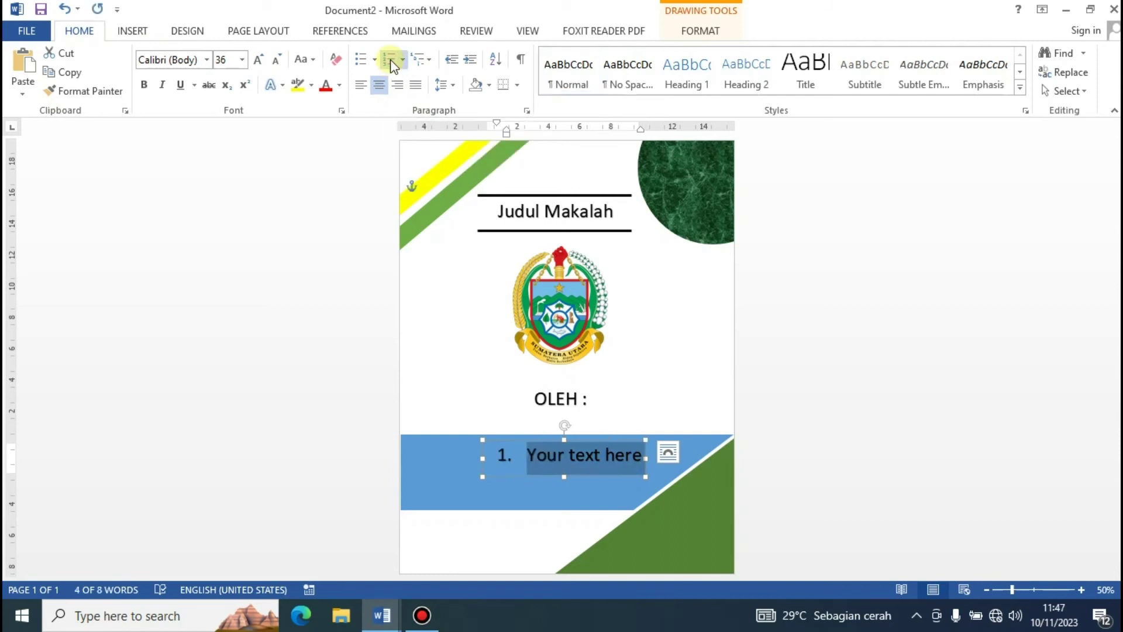
pyautogui.write('a')
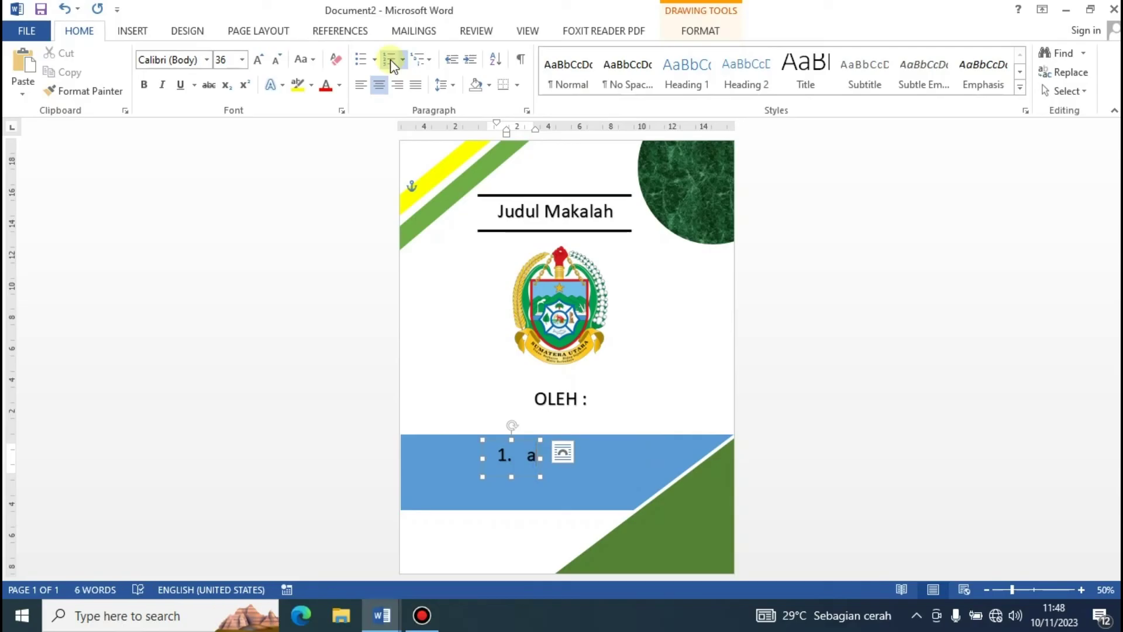
pyautogui.press('BackSpace')
pyautogui.press('BackSpace')
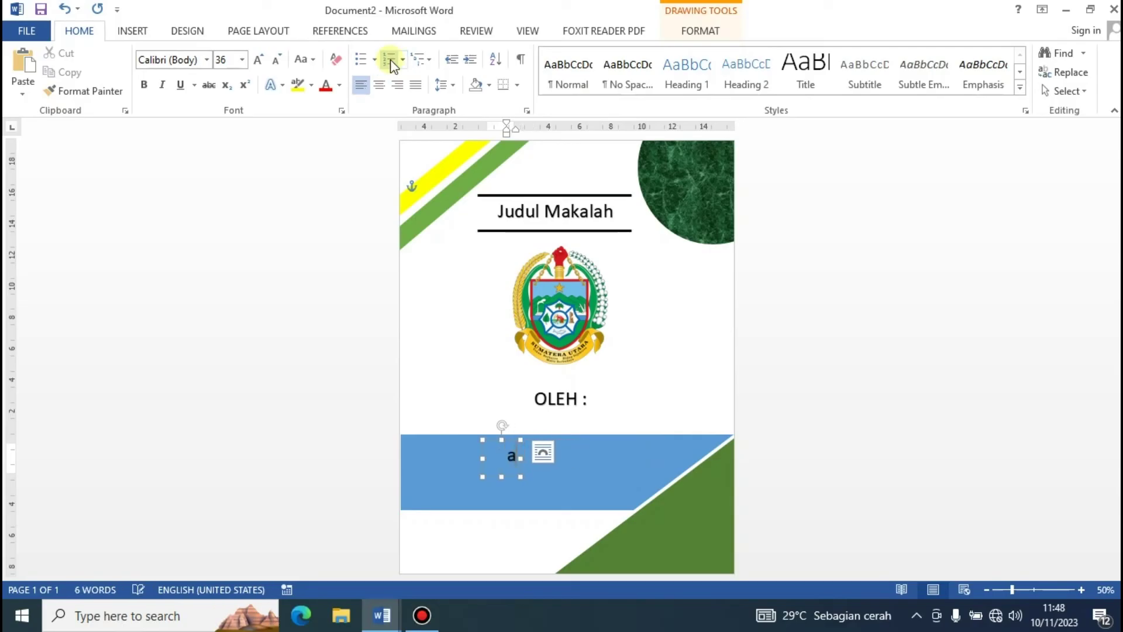
pyautogui.write('aB')
pyautogui.press('BackSpace')
pyautogui.press('BackSpace')
# - Turn on Numbering and type the three placeholder names as numbered lines
pyautogui.click(391, 60)
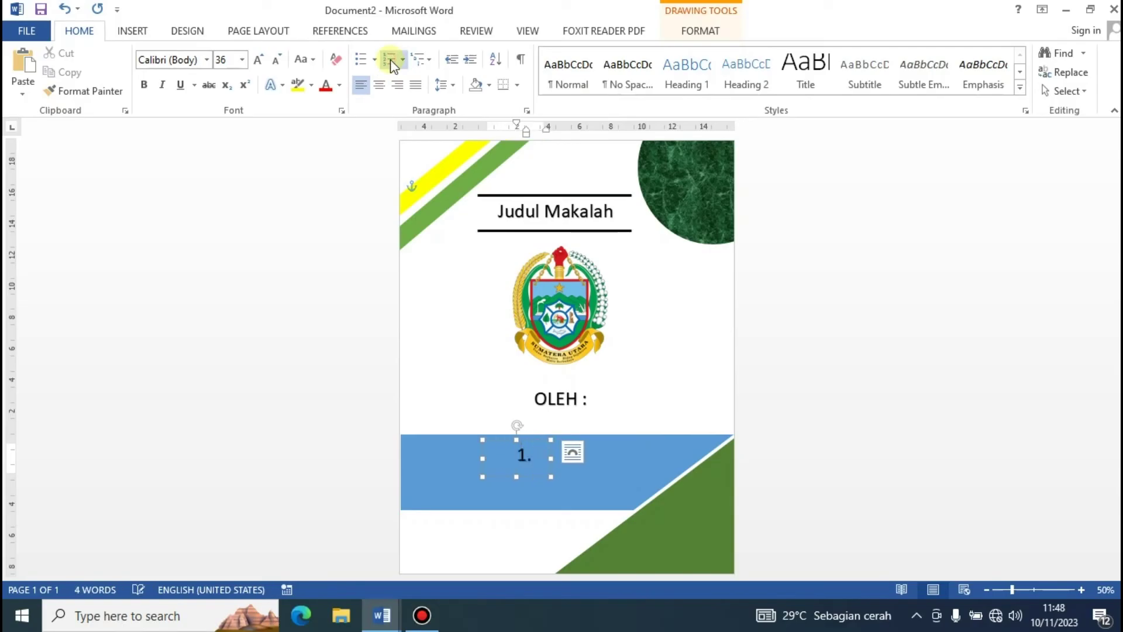
pyautogui.write('A')
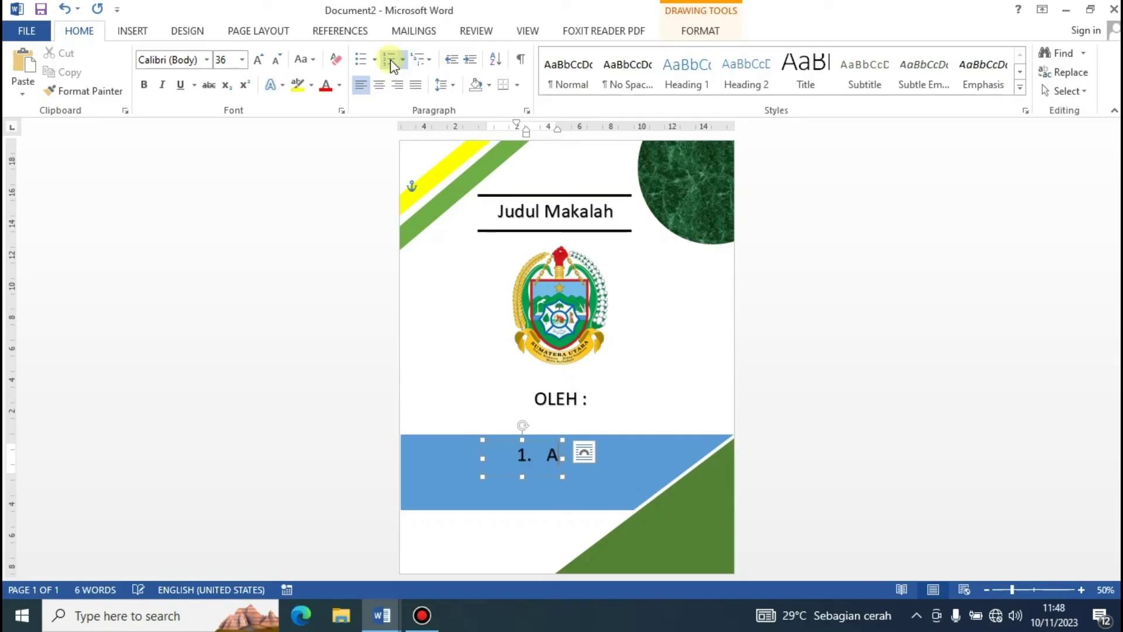
pyautogui.write('BI')
pyautogui.press('Return')
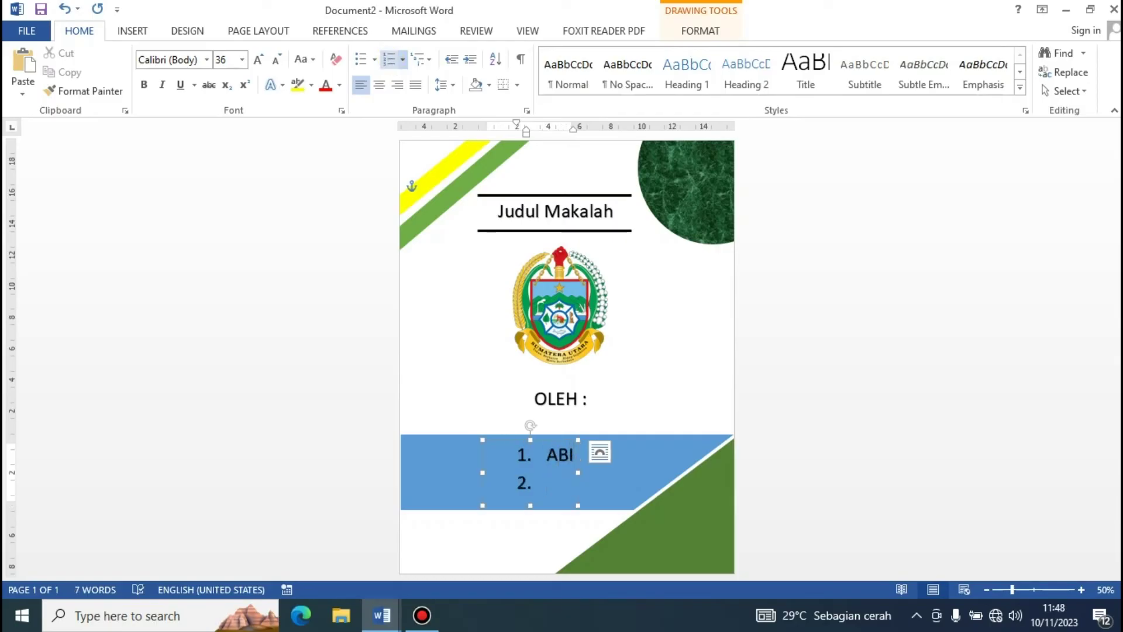
pyautogui.write('BUDI')
pyautogui.press('Return')
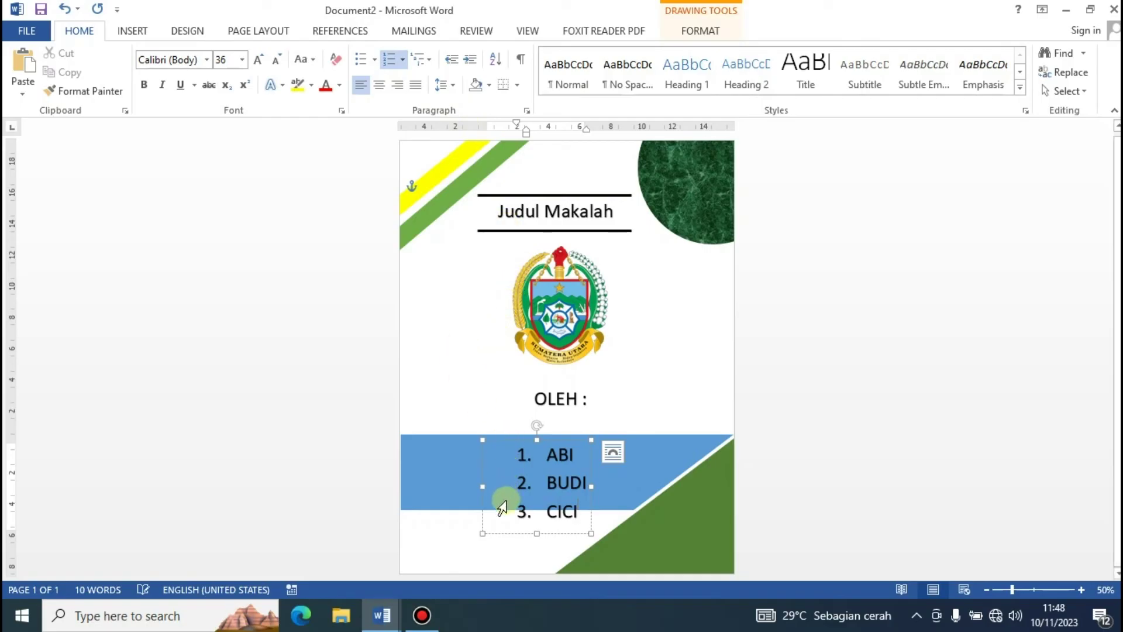
# - Set the name list text to font size 24
pyautogui.click(514, 456)
pyautogui.click(519, 455)
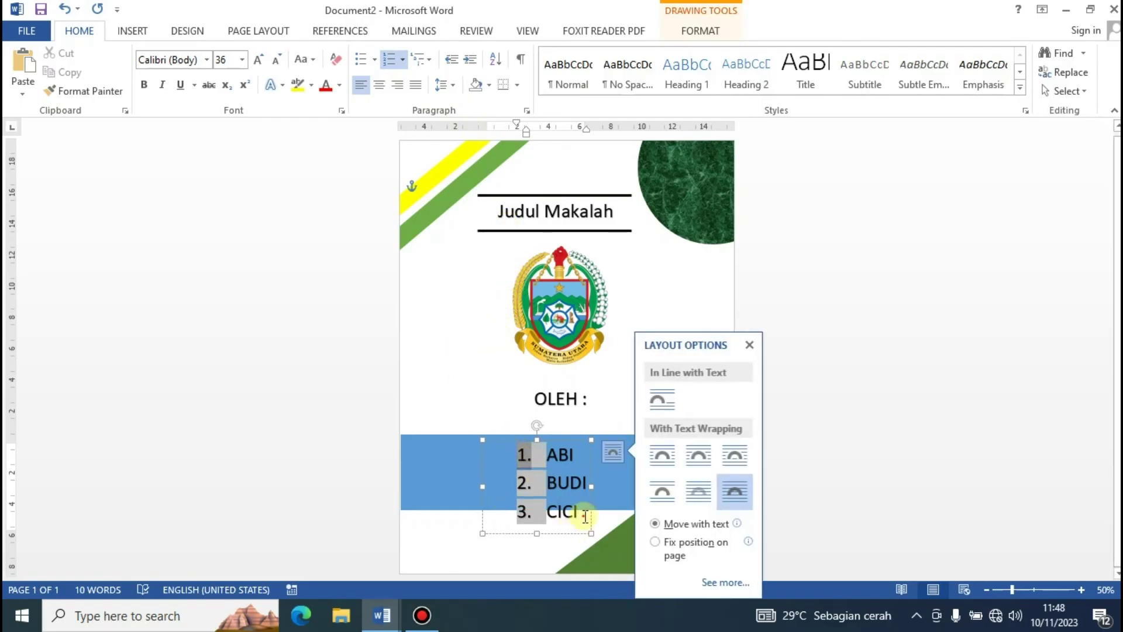
pyautogui.moveTo(581, 517); pyautogui.dragTo(514, 459)
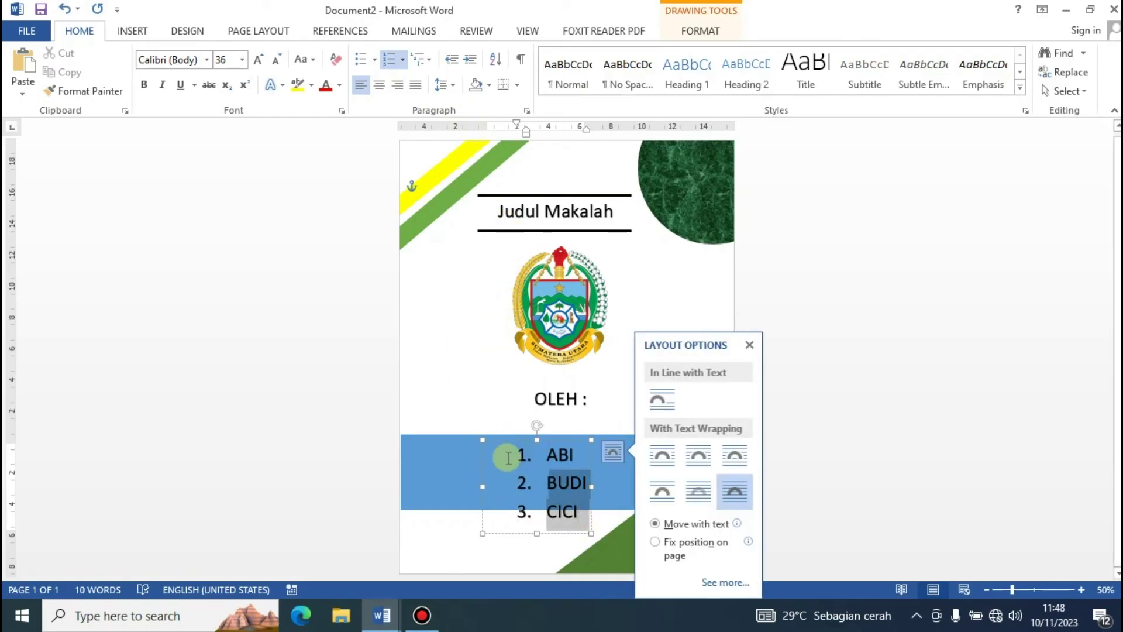
pyautogui.click(242, 60)
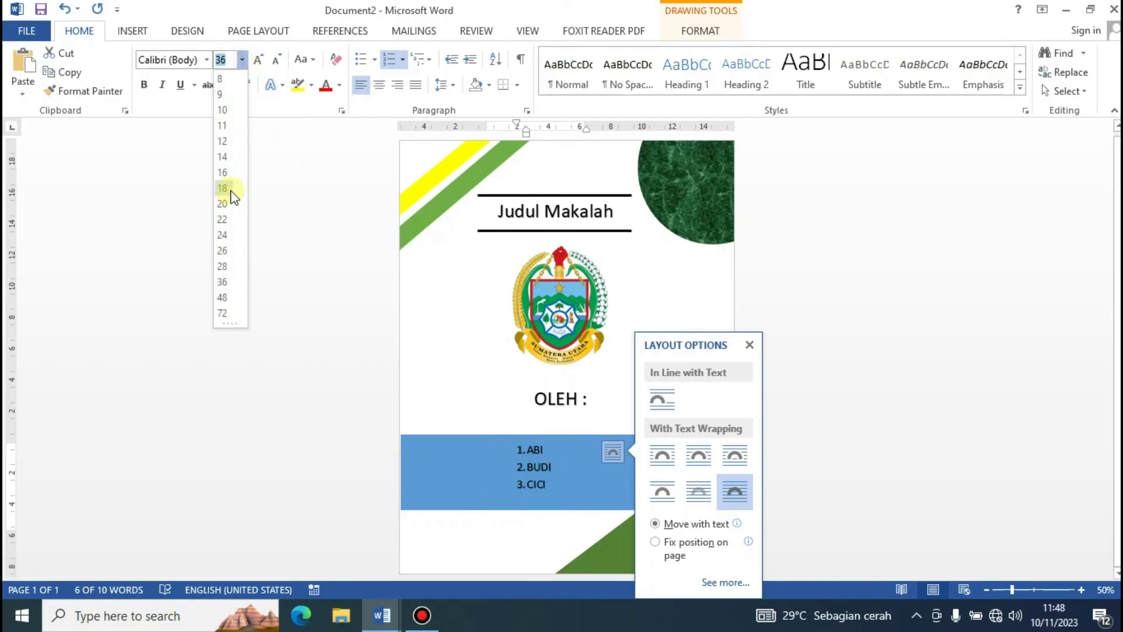
pyautogui.click(221, 234)
pyautogui.click(634, 402)
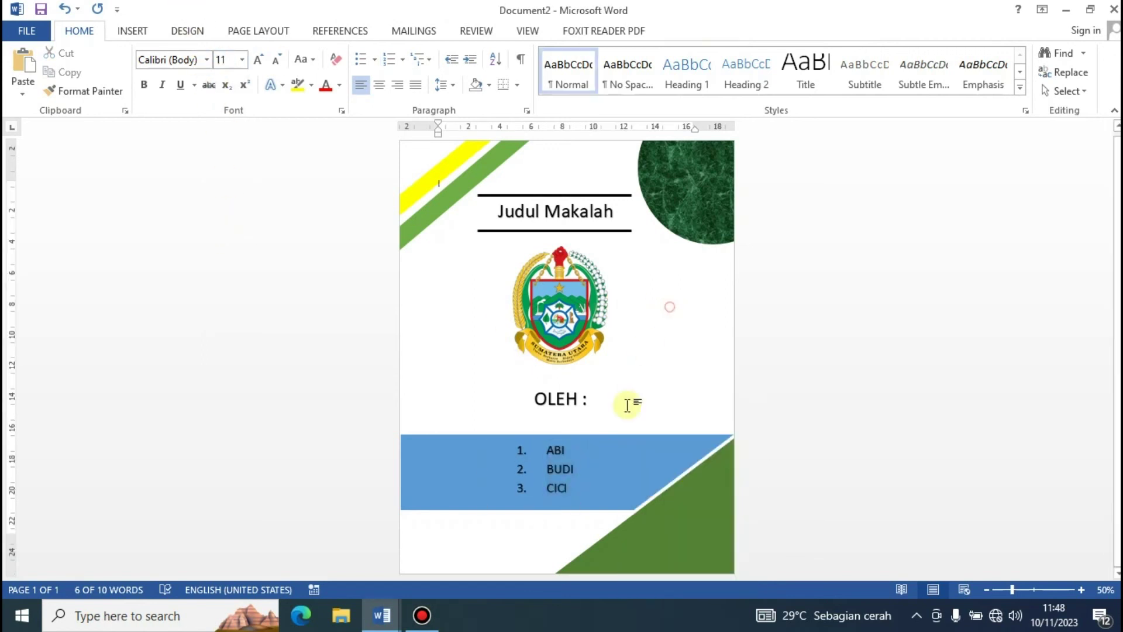
# - Reduce the list indent on the ruler and centre the list box under 'OLEH :'
pyautogui.click(551, 443)
pyautogui.moveTo(550, 443); pyautogui.dragTo(570, 440)
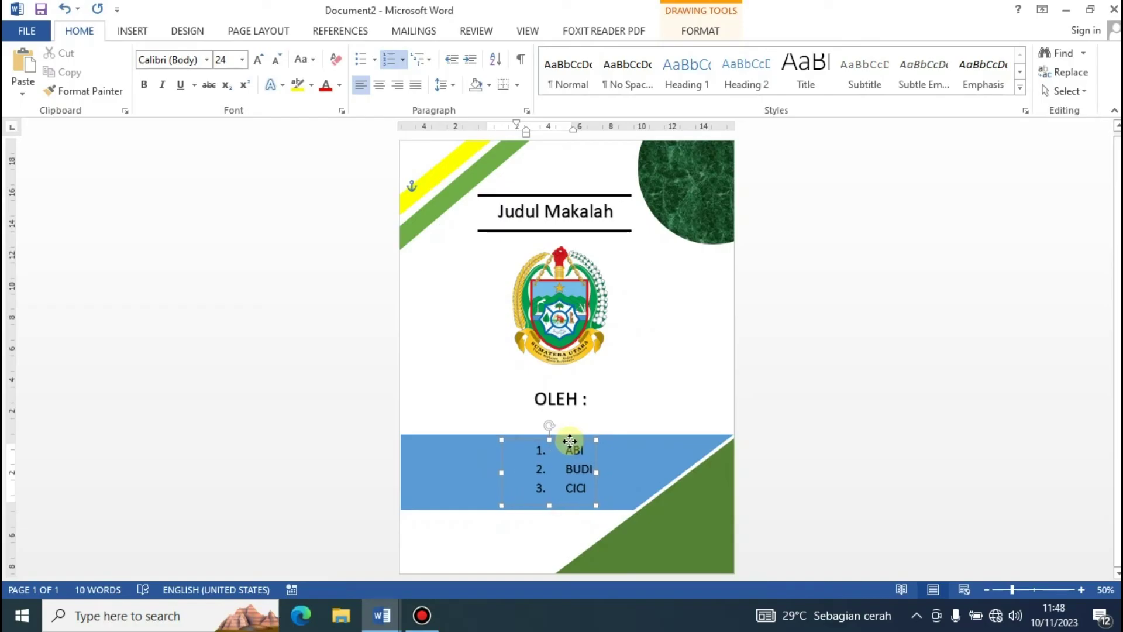
pyautogui.moveTo(565, 448); pyautogui.dragTo(586, 489)
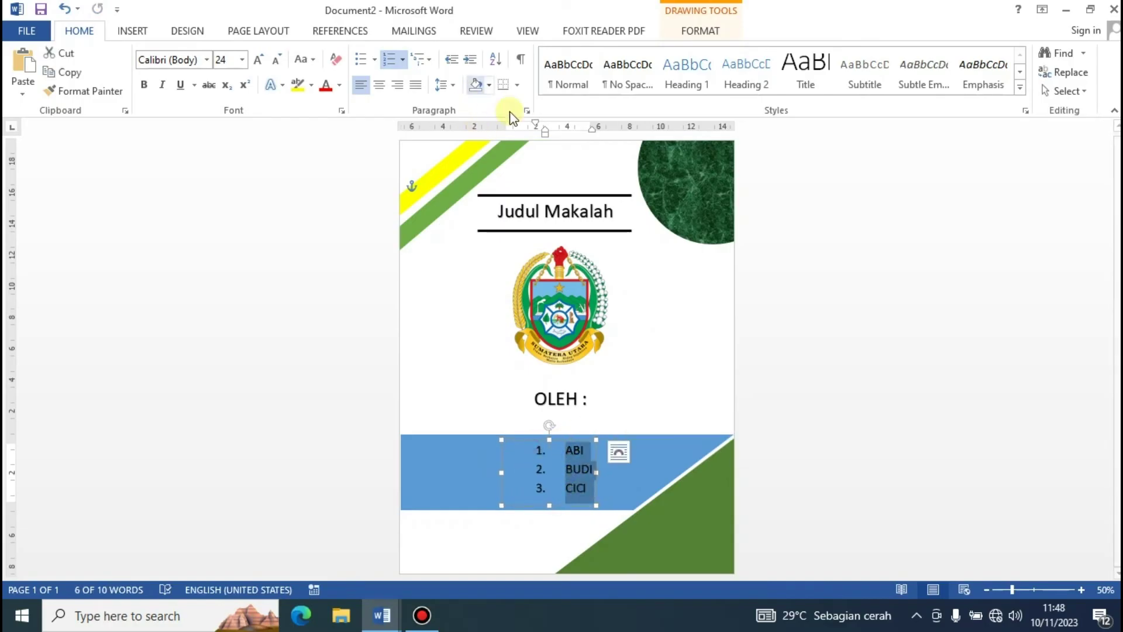
pyautogui.moveTo(544, 132); pyautogui.dragTo(520, 132)
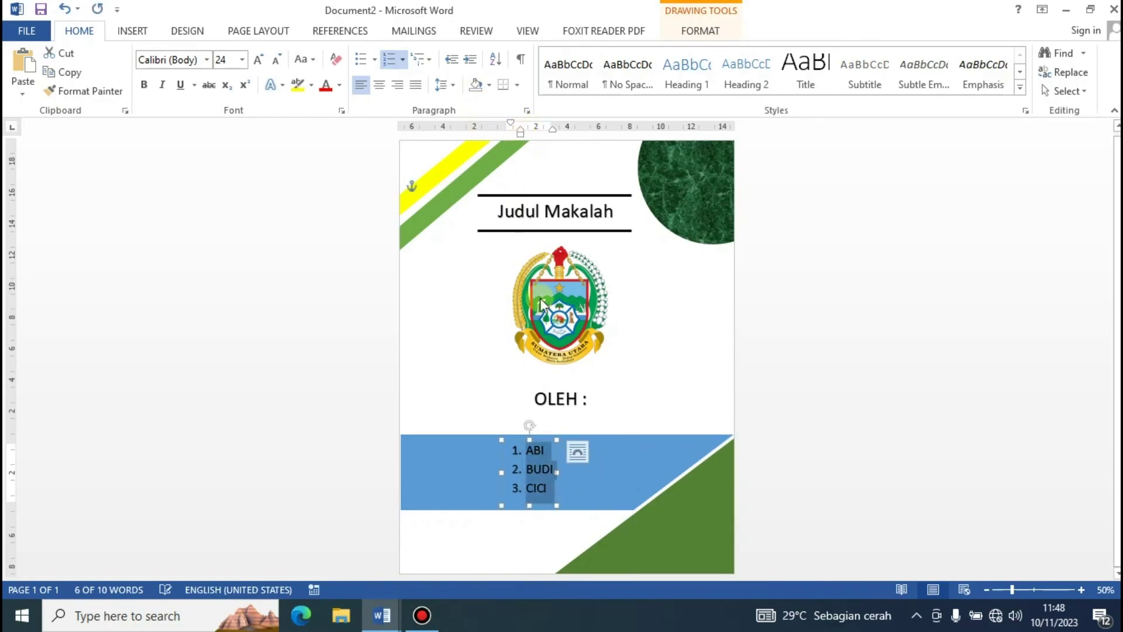
pyautogui.click(554, 439)
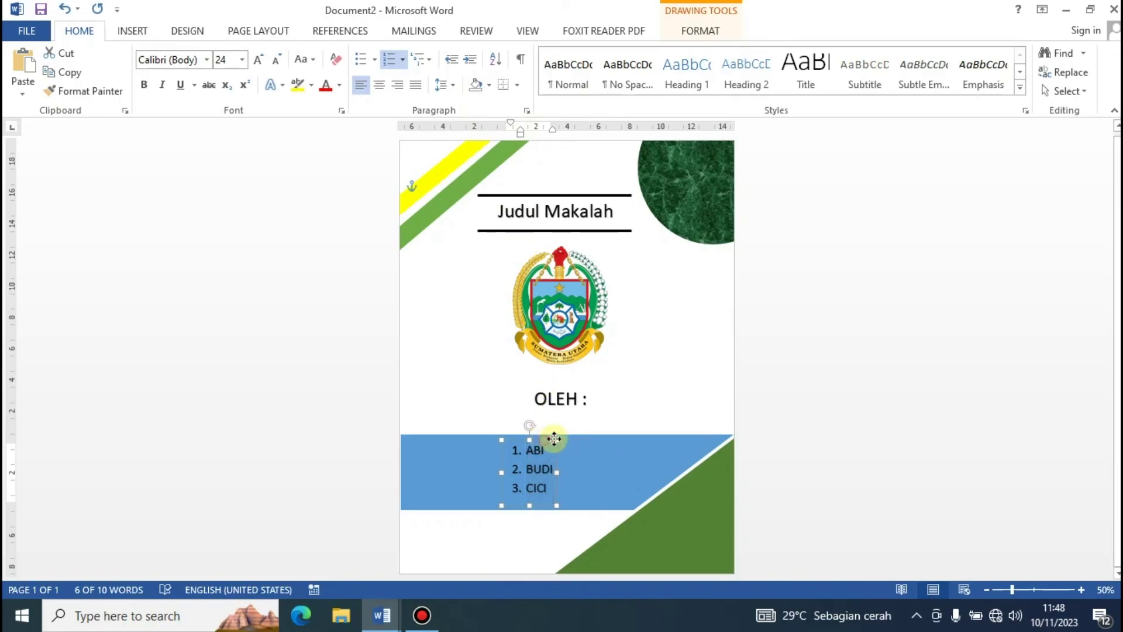
pyautogui.moveTo(554, 439); pyautogui.dragTo(572, 440)
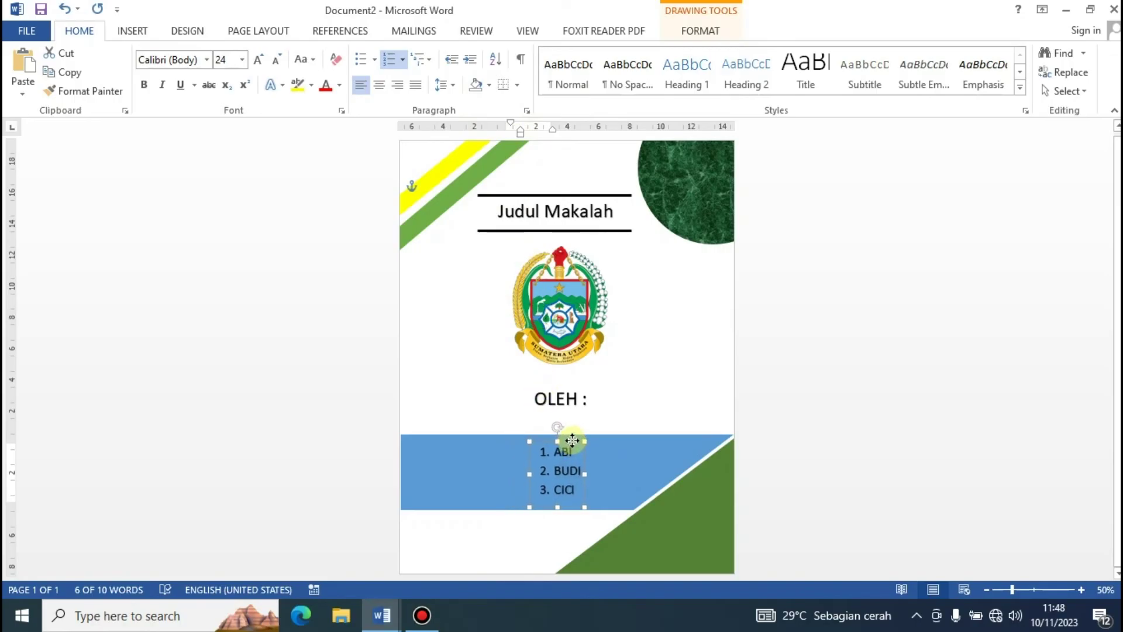
pyautogui.click(683, 349)
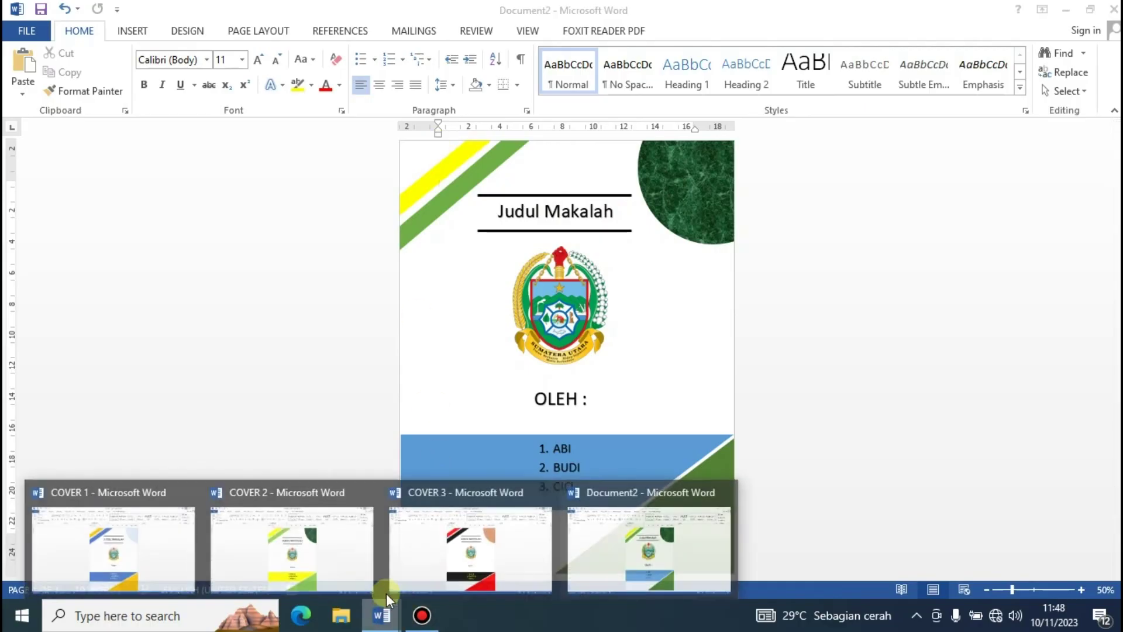
pyautogui.moveTo(381, 616)
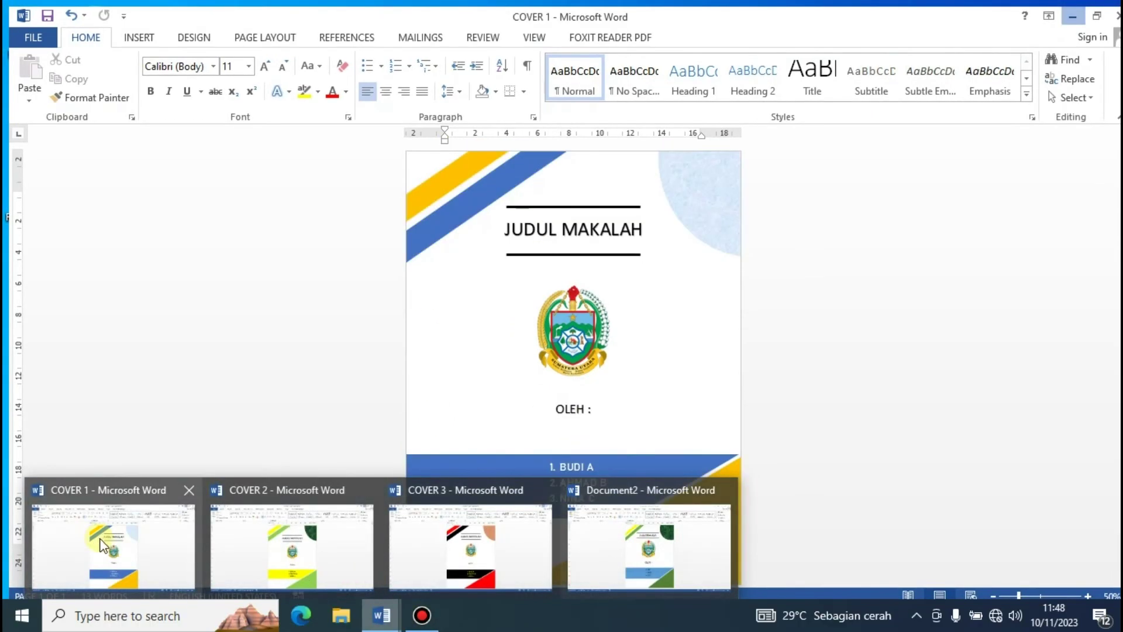
pyautogui.click(99, 538)
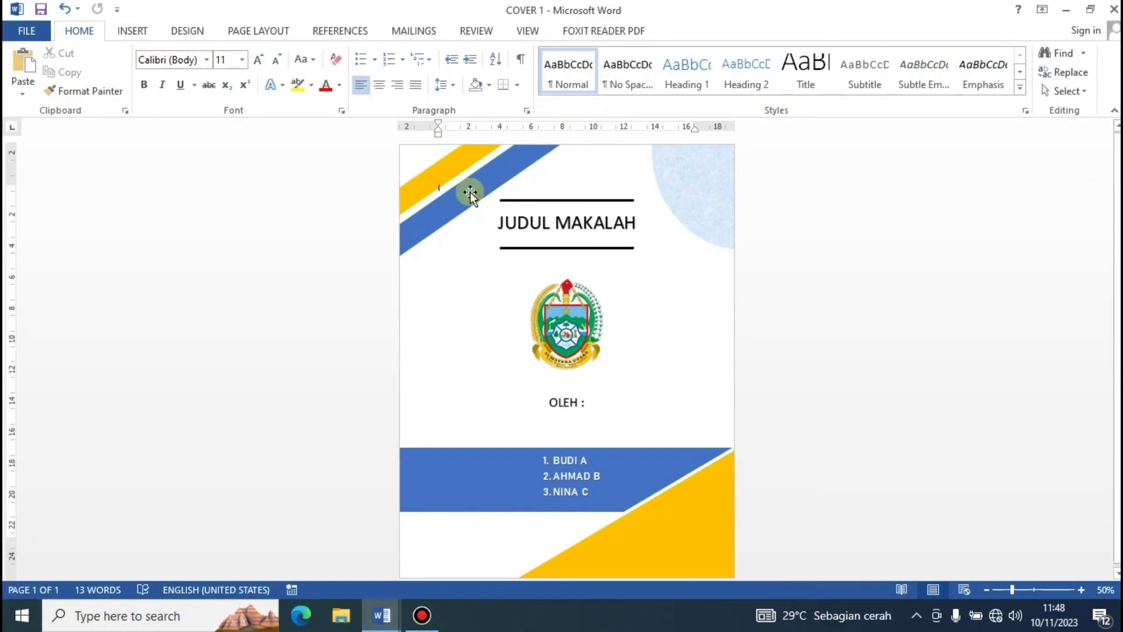
pyautogui.click(381, 615)
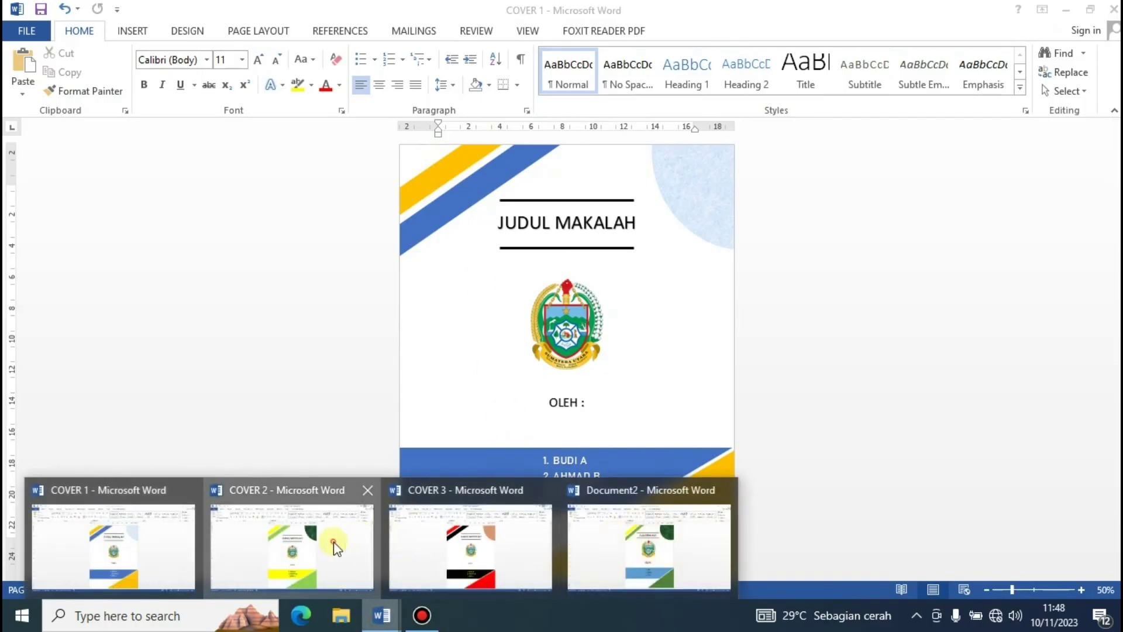
pyautogui.click(334, 547)
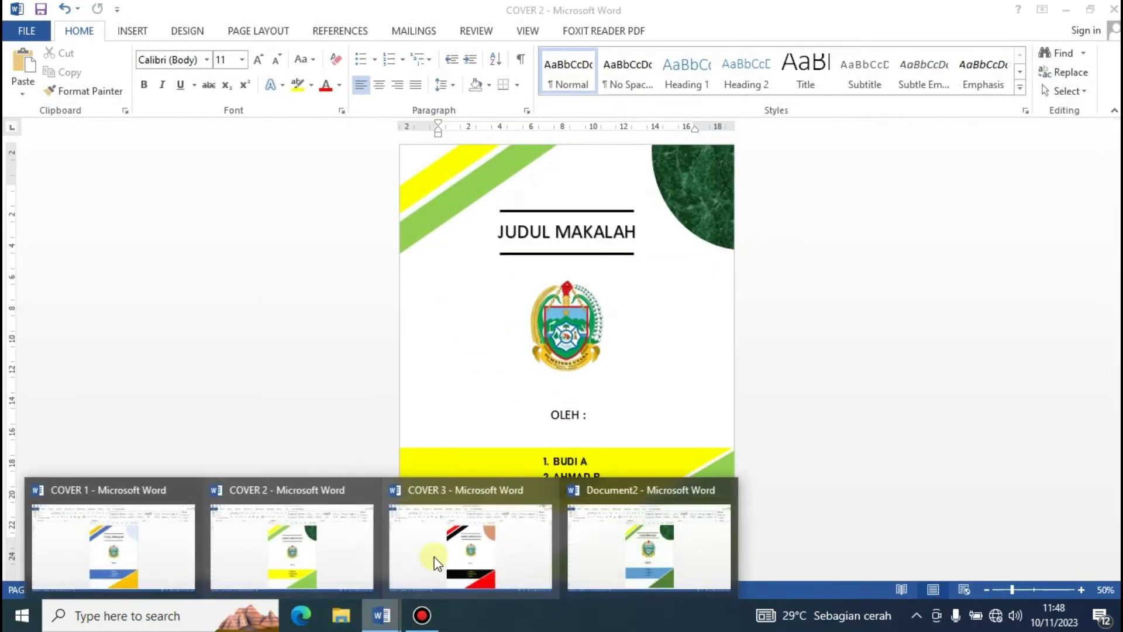
pyautogui.click(480, 544)
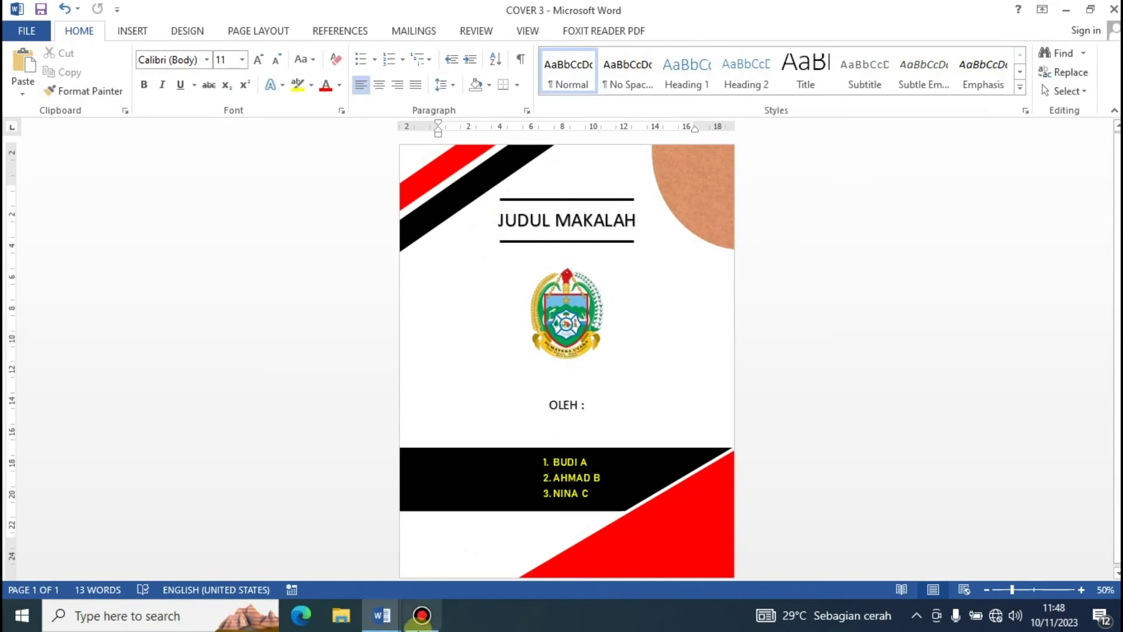
pyautogui.click(381, 615)
pyautogui.click(608, 563)
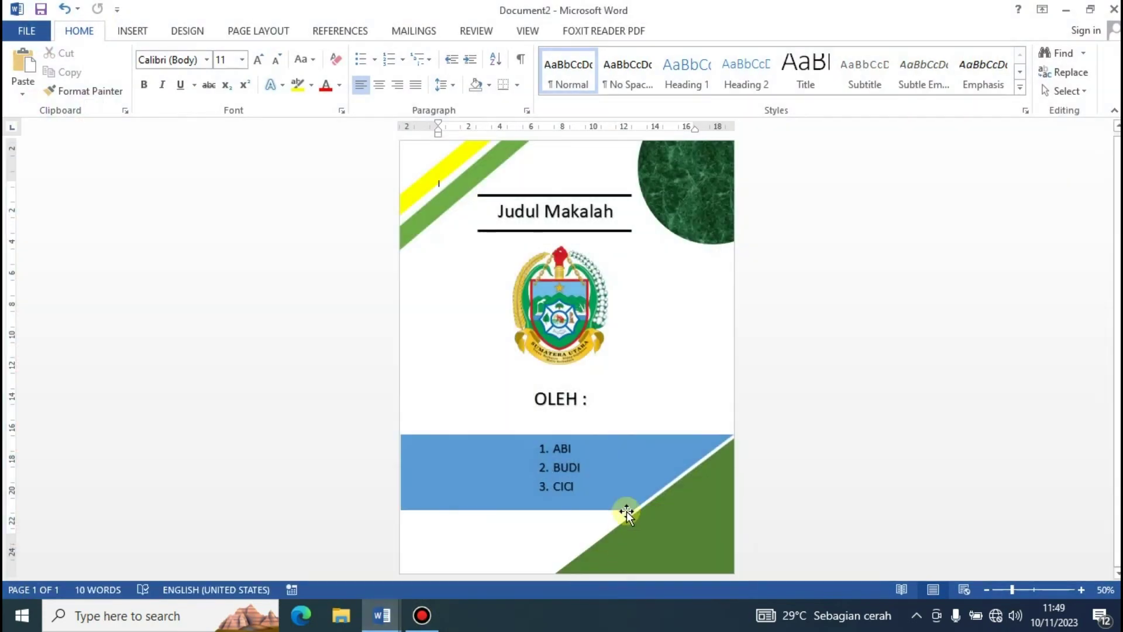
pyautogui.moveTo(382, 615)
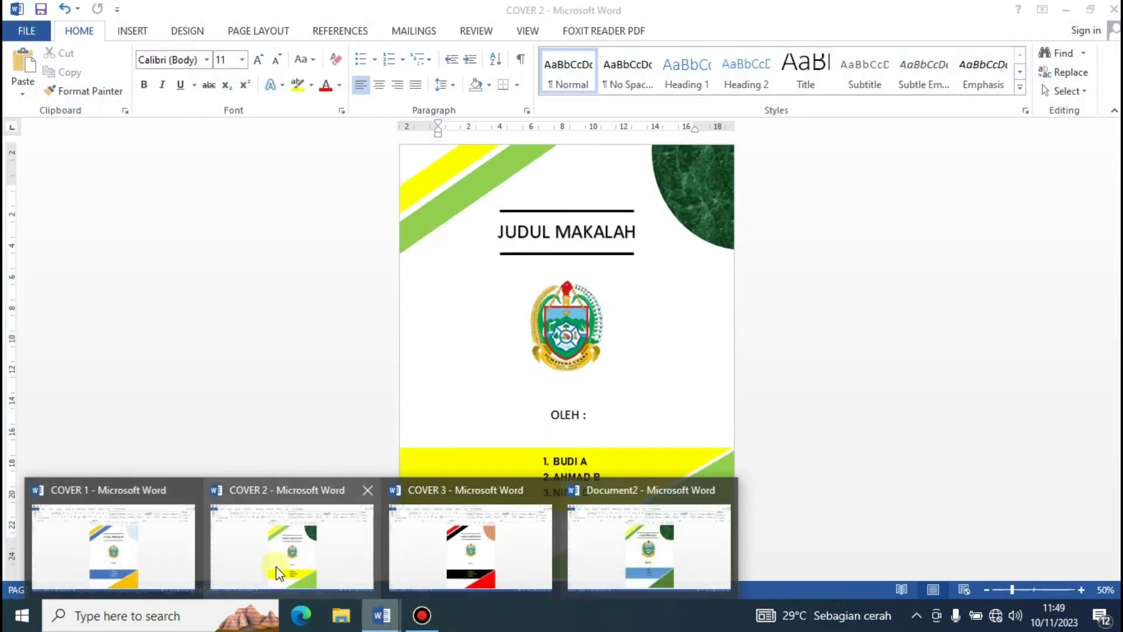
pyautogui.click(339, 547)
# - In Document2, set the lower band's Shape Fill to Yellow
pyautogui.click(667, 555)
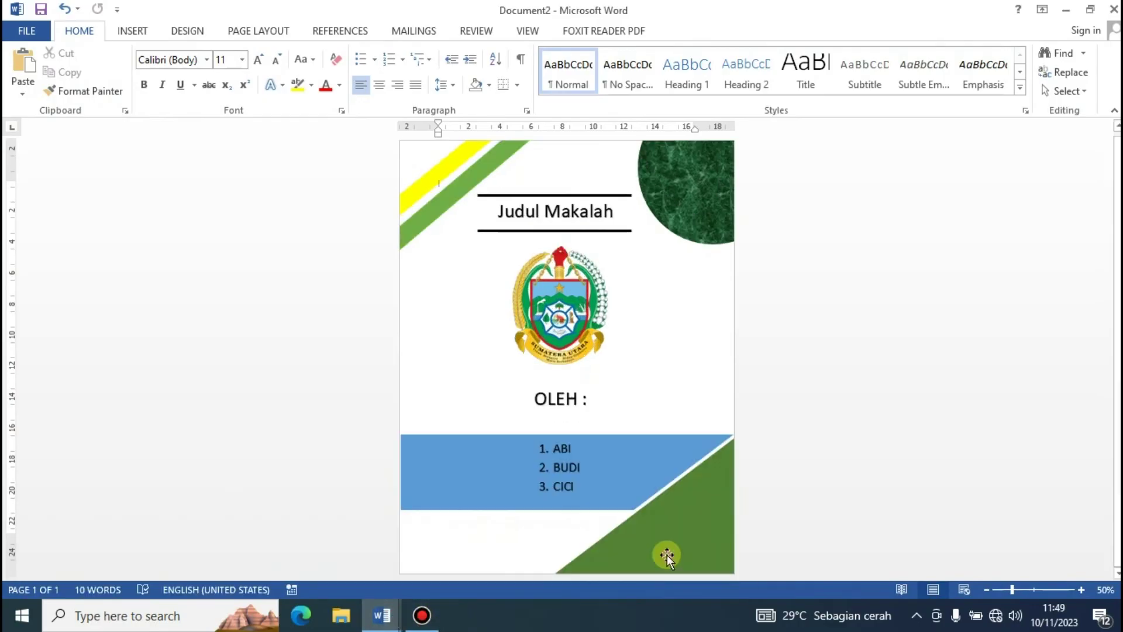
pyautogui.click(465, 471)
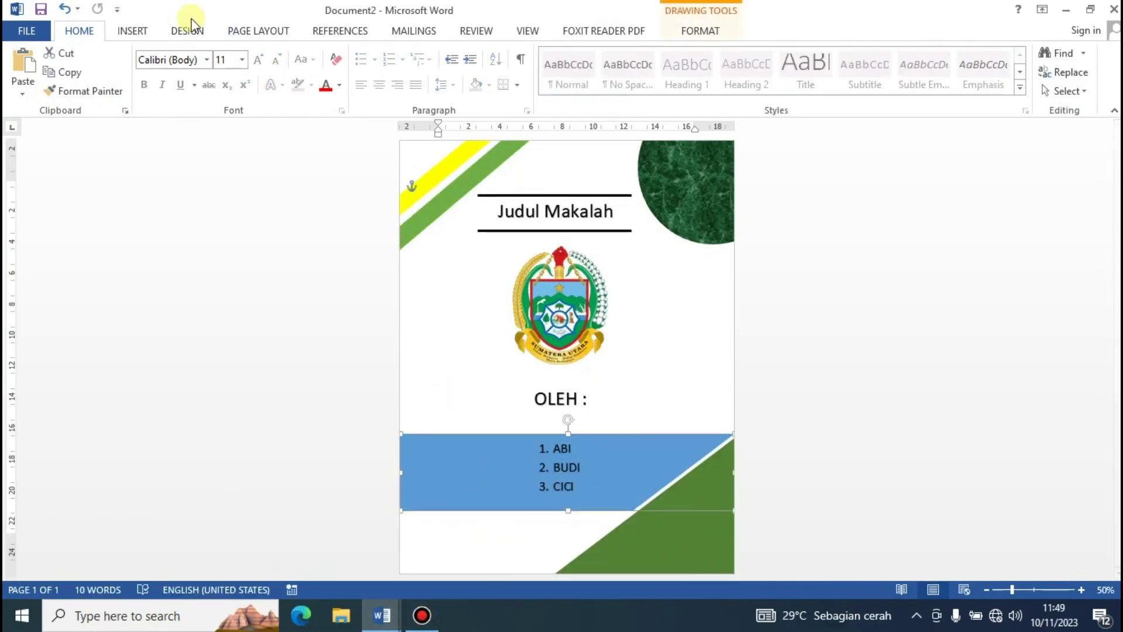
pyautogui.click(133, 32)
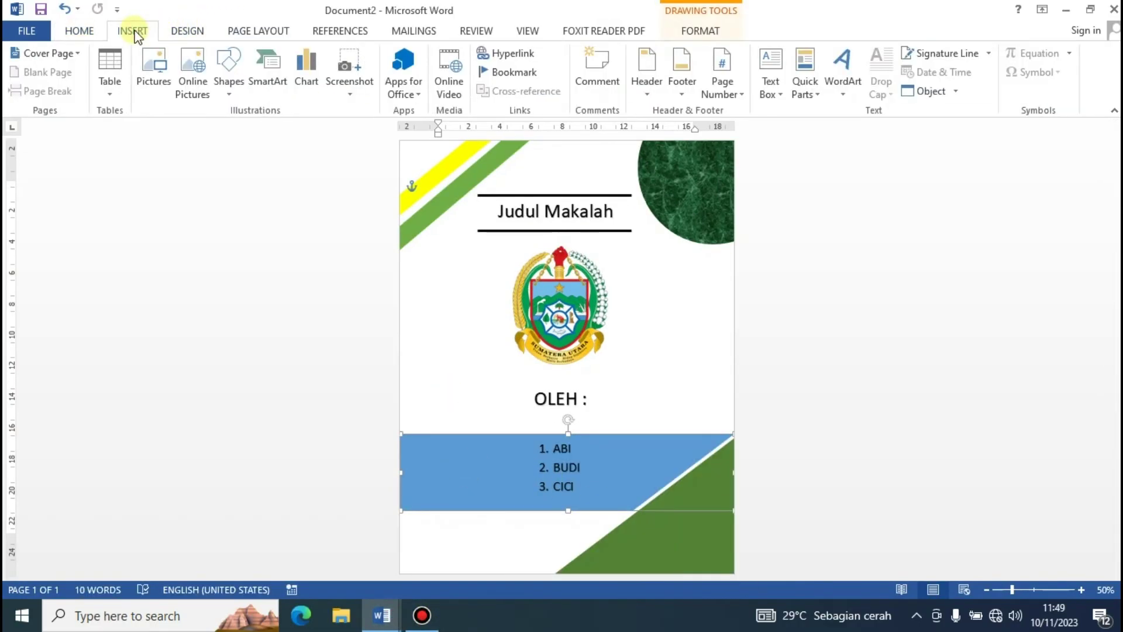
pyautogui.click(699, 32)
pyautogui.click(419, 54)
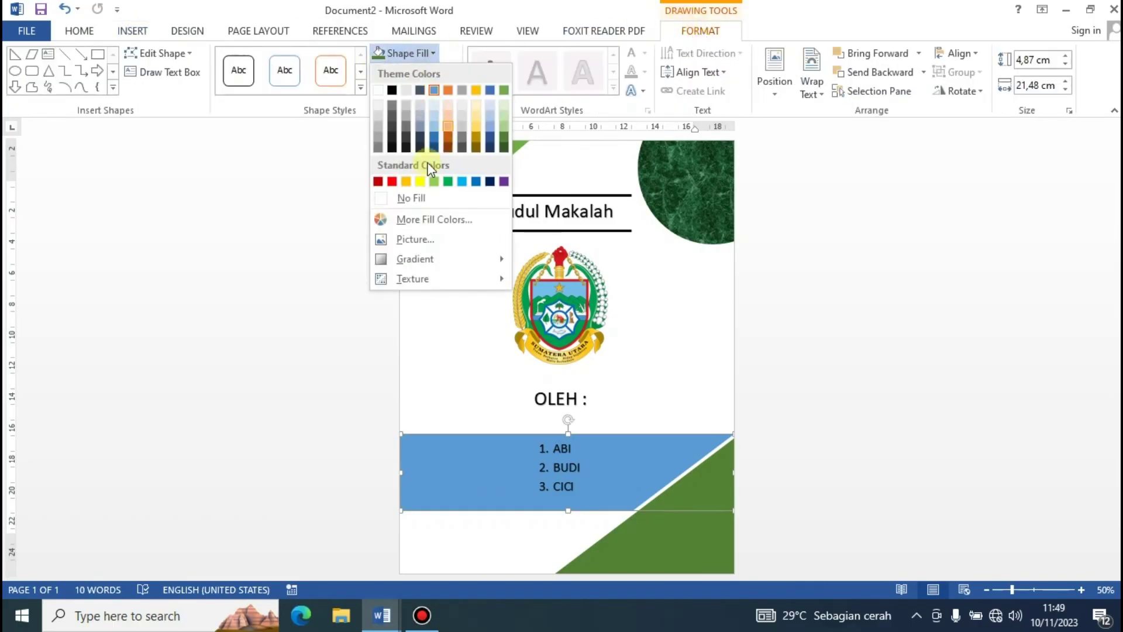
pyautogui.click(419, 181)
pyautogui.click(672, 347)
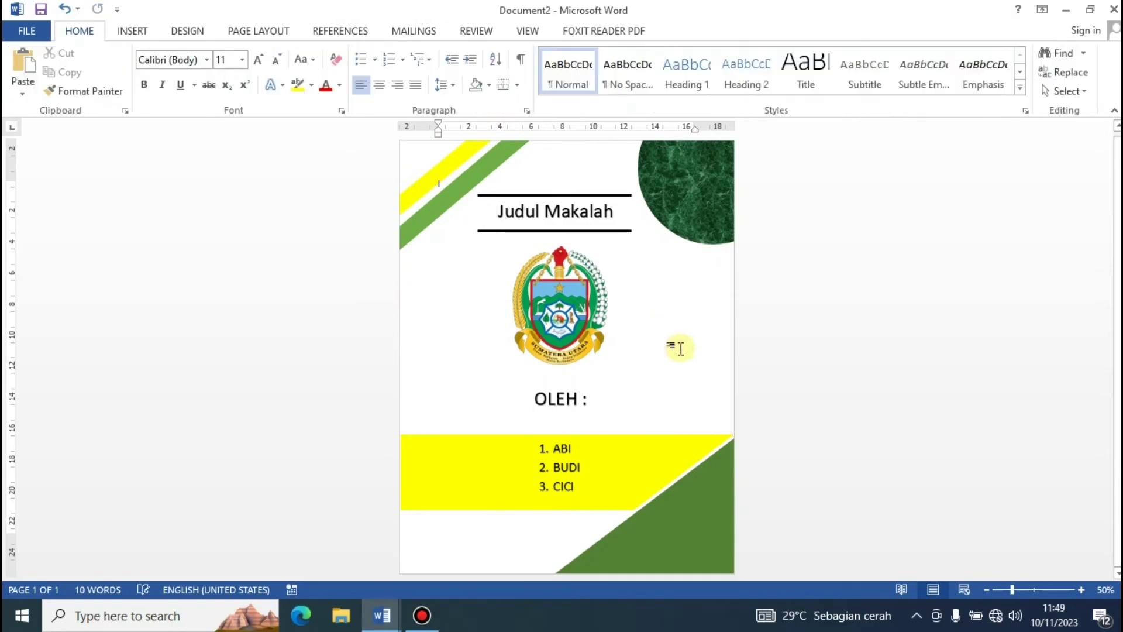